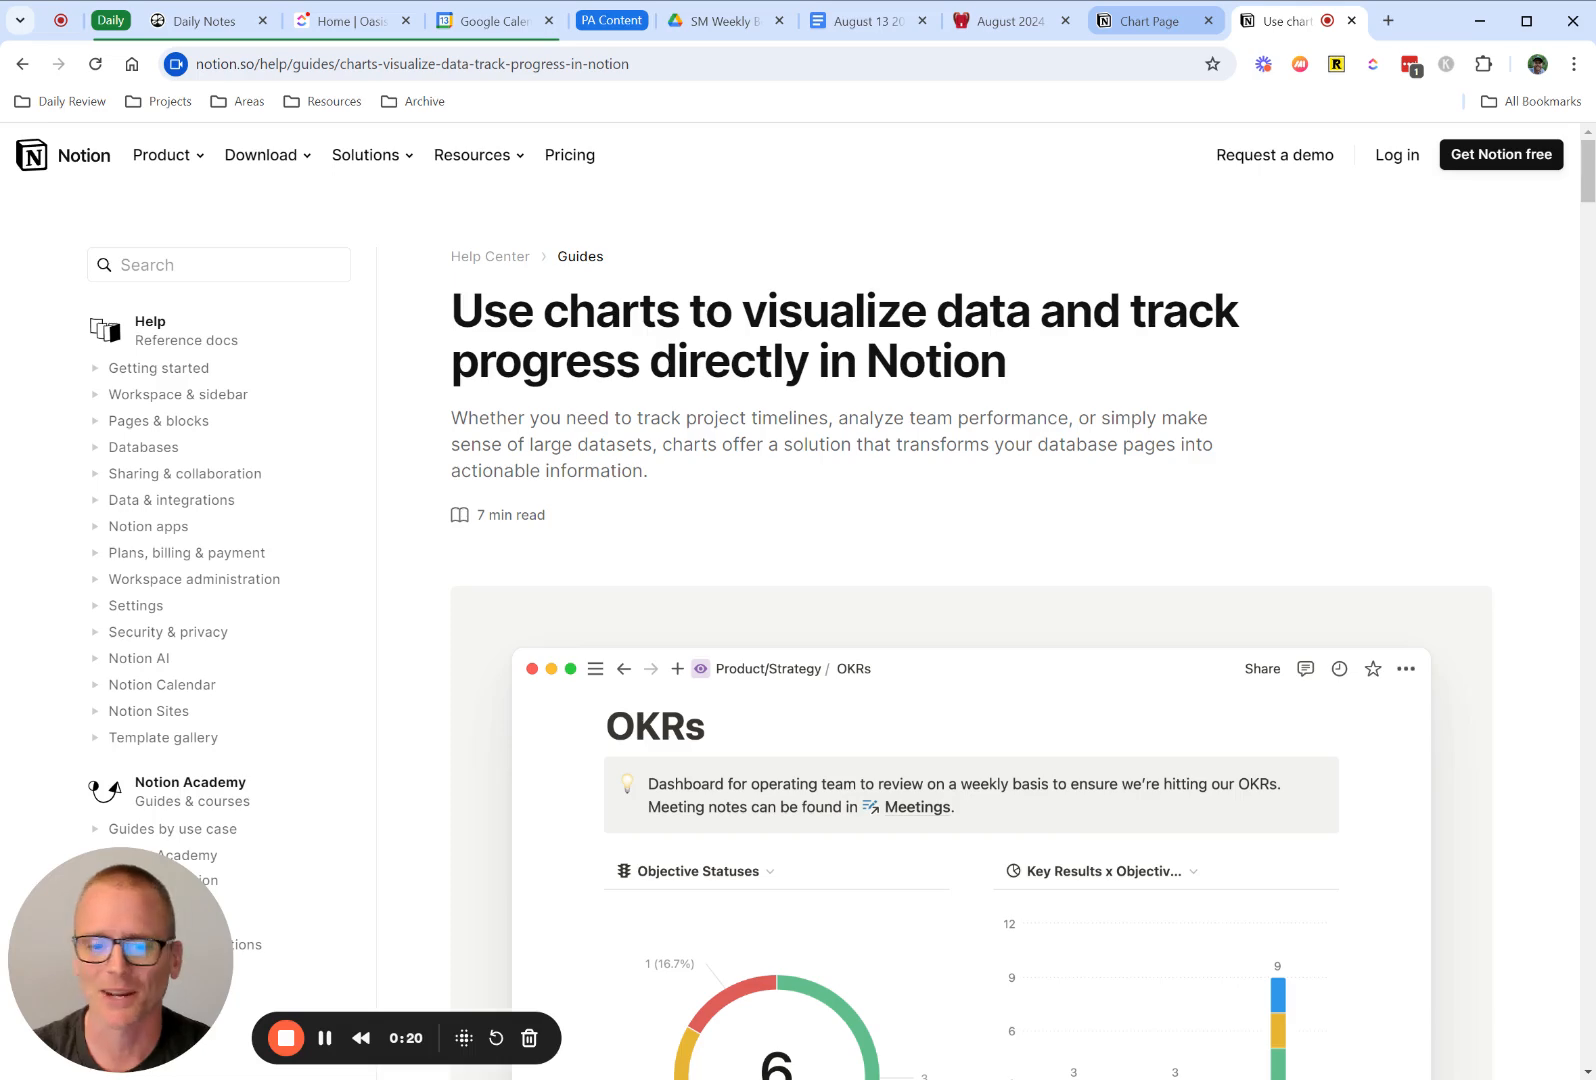
- Switch to the Chart Page and review its text and the tagged entries in the Test Data table
{"action": "left_click", "coordinate": [1150, 21]}
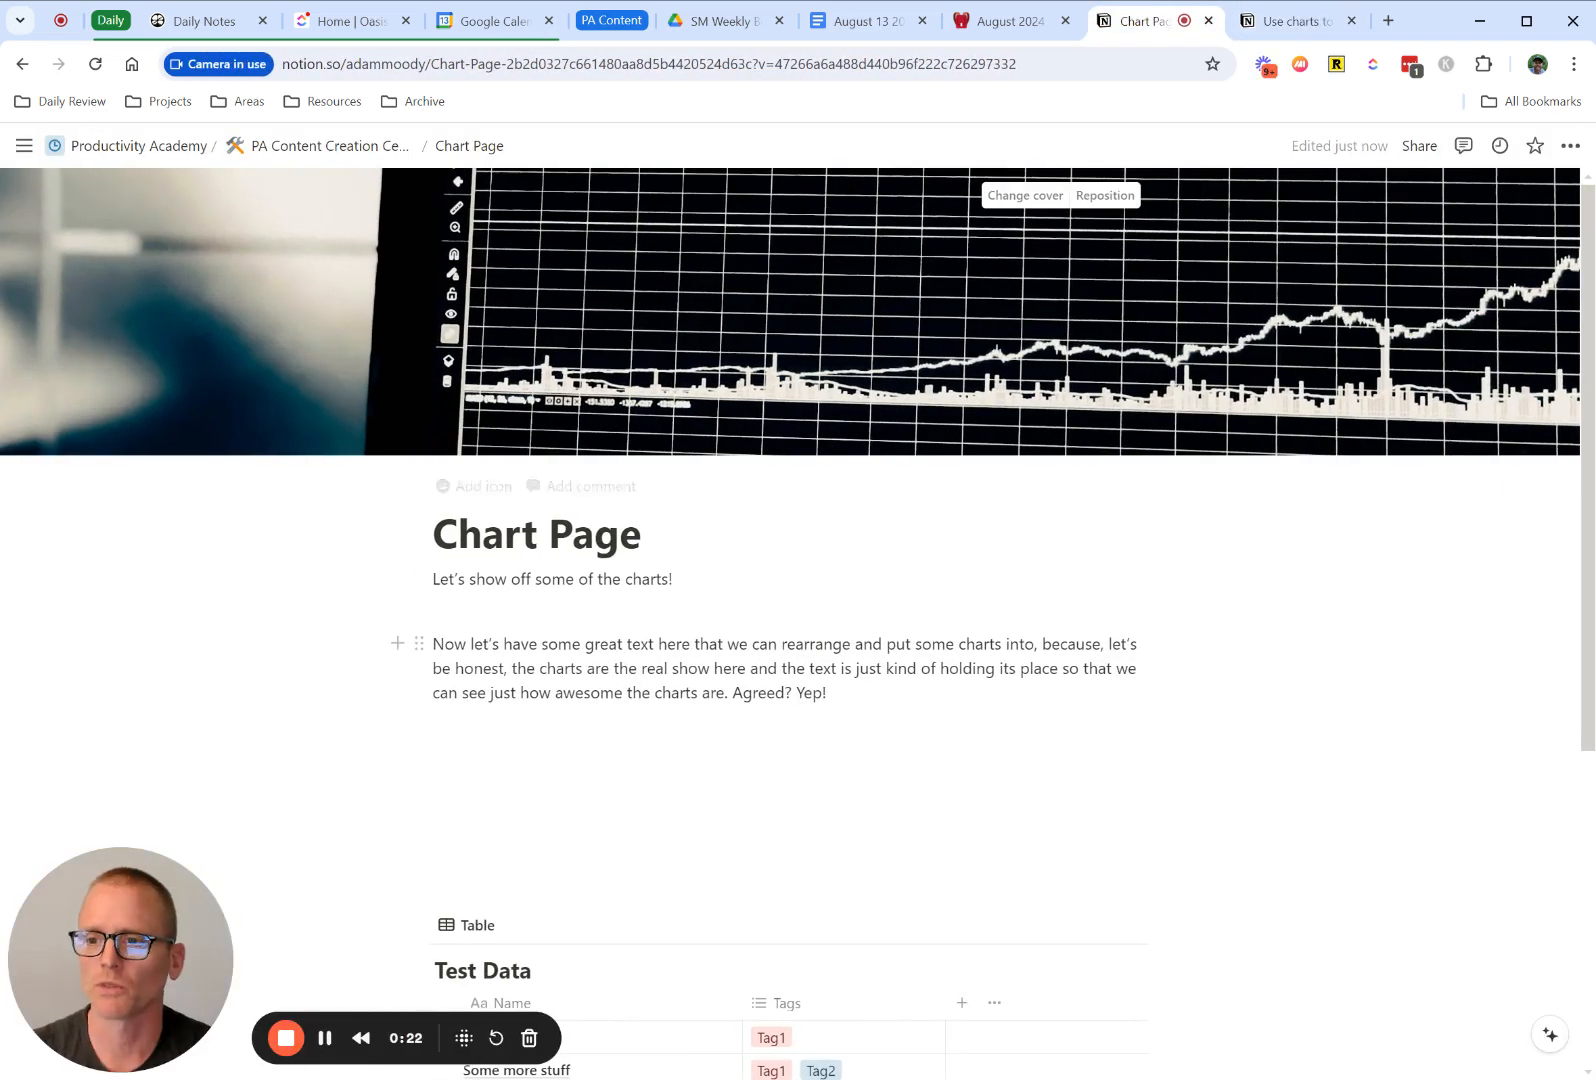
{"action": "scroll", "coordinate": [841, 630], "scroll_direction": "down", "scroll_amount": 5}
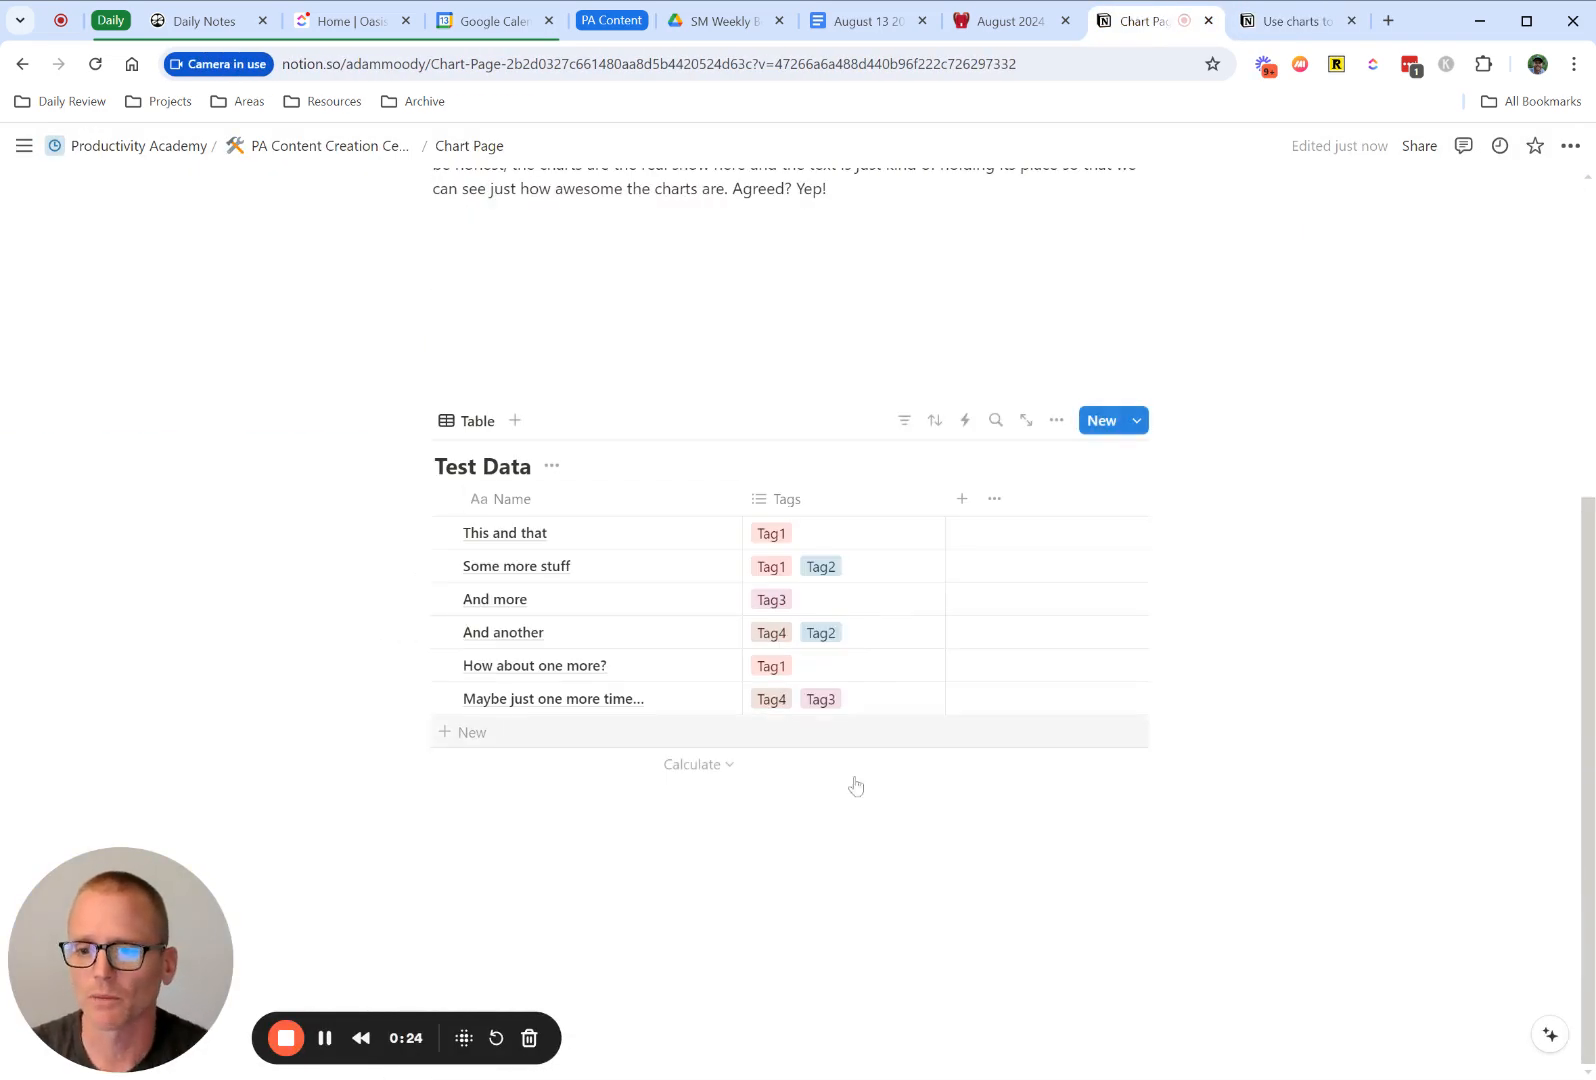
{"action": "scroll", "coordinate": [738, 668], "scroll_direction": "up", "scroll_amount": 1}
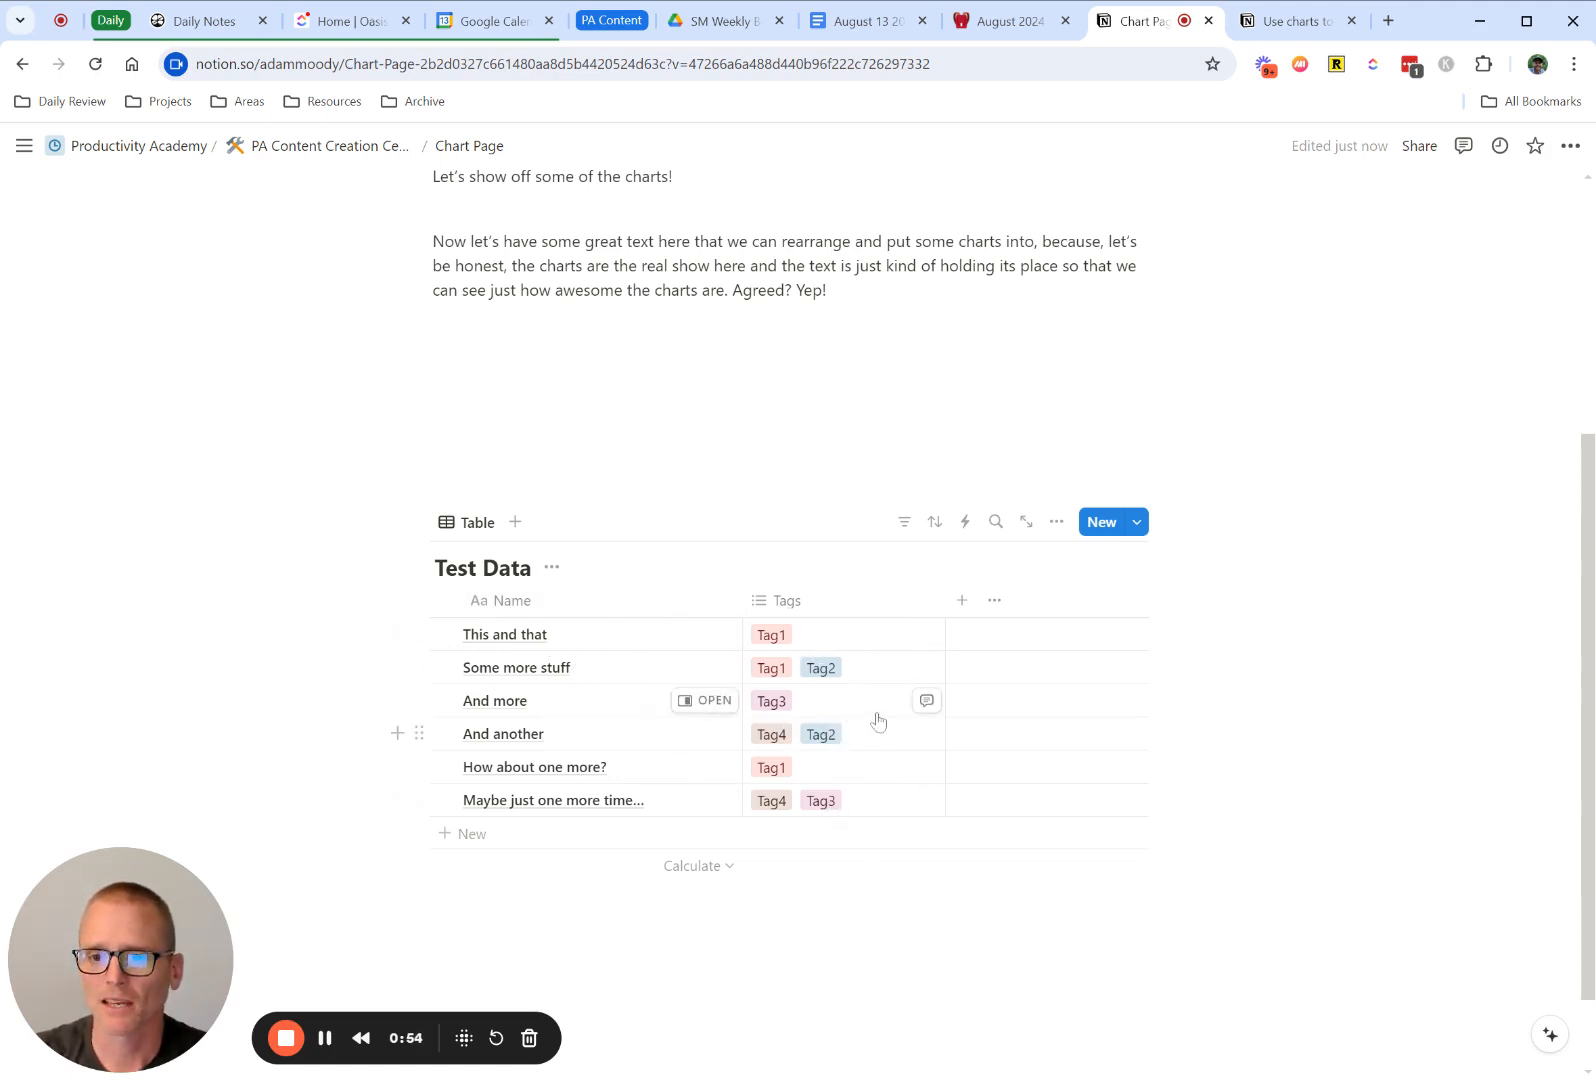
{"action": "scroll", "coordinate": [841, 702], "scroll_direction": "up", "scroll_amount": 2}
{"action": "scroll", "coordinate": [800, 430], "scroll_direction": "up", "scroll_amount": 2}
{"action": "scroll", "coordinate": [800, 430], "scroll_direction": "down", "scroll_amount": 4}
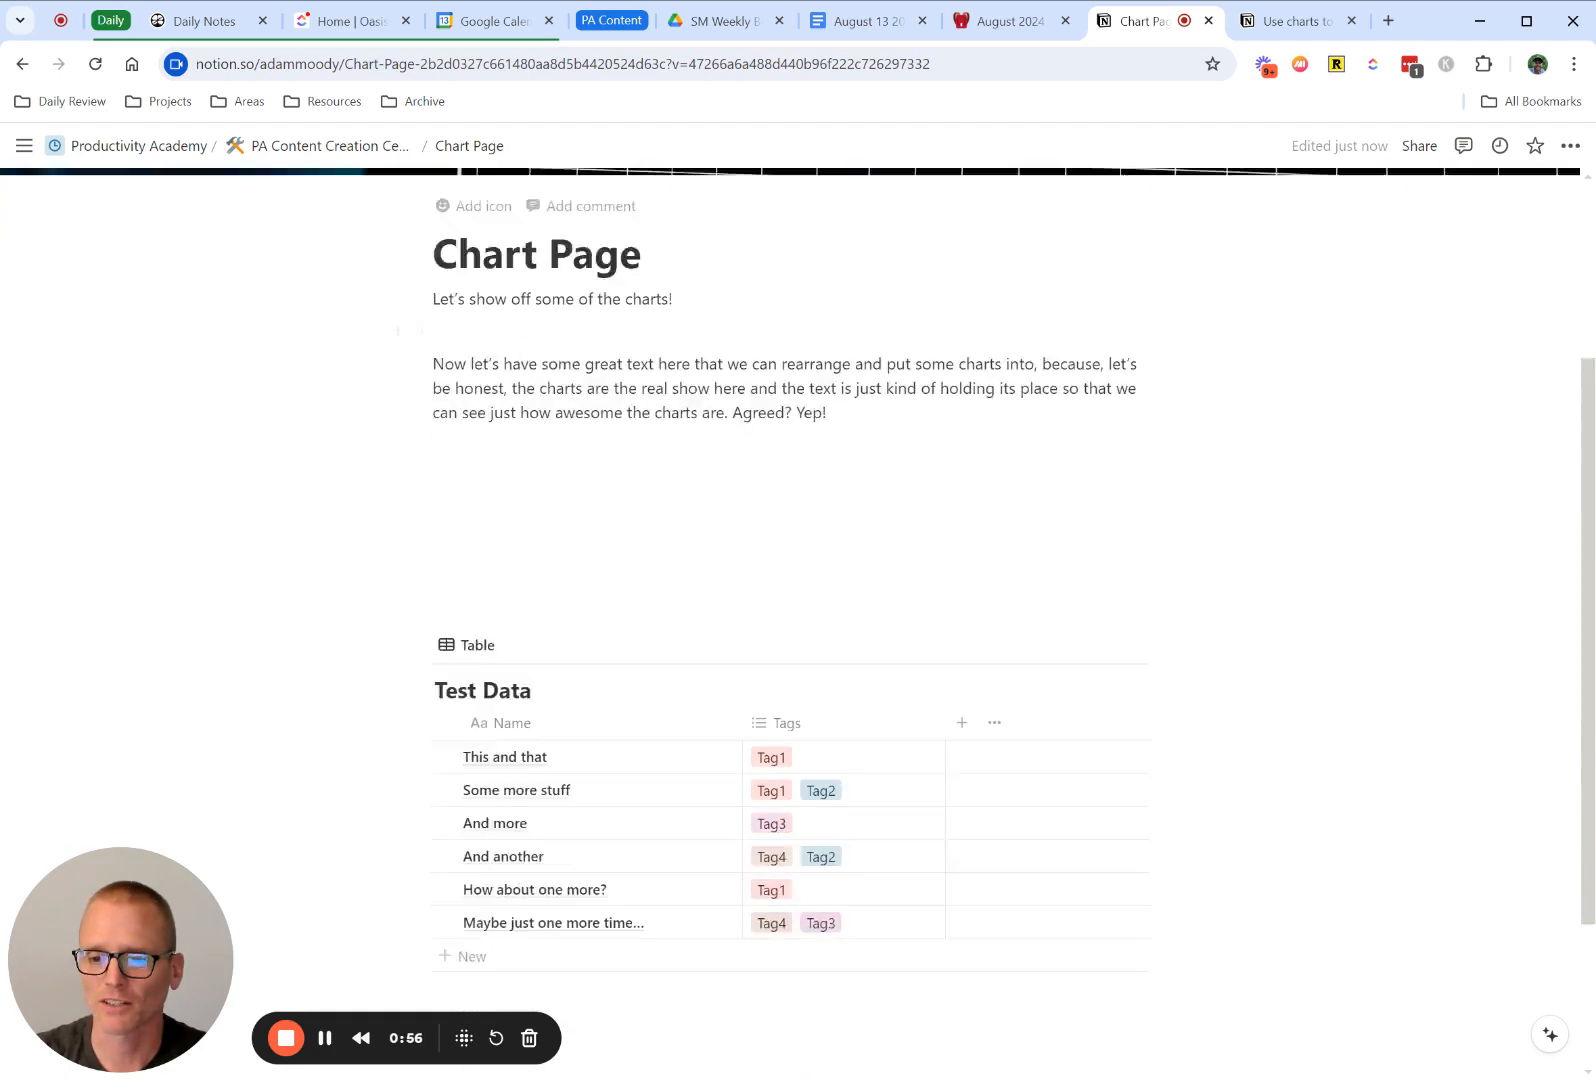
{"action": "scroll", "coordinate": [790, 434], "scroll_direction": "up", "scroll_amount": 2}
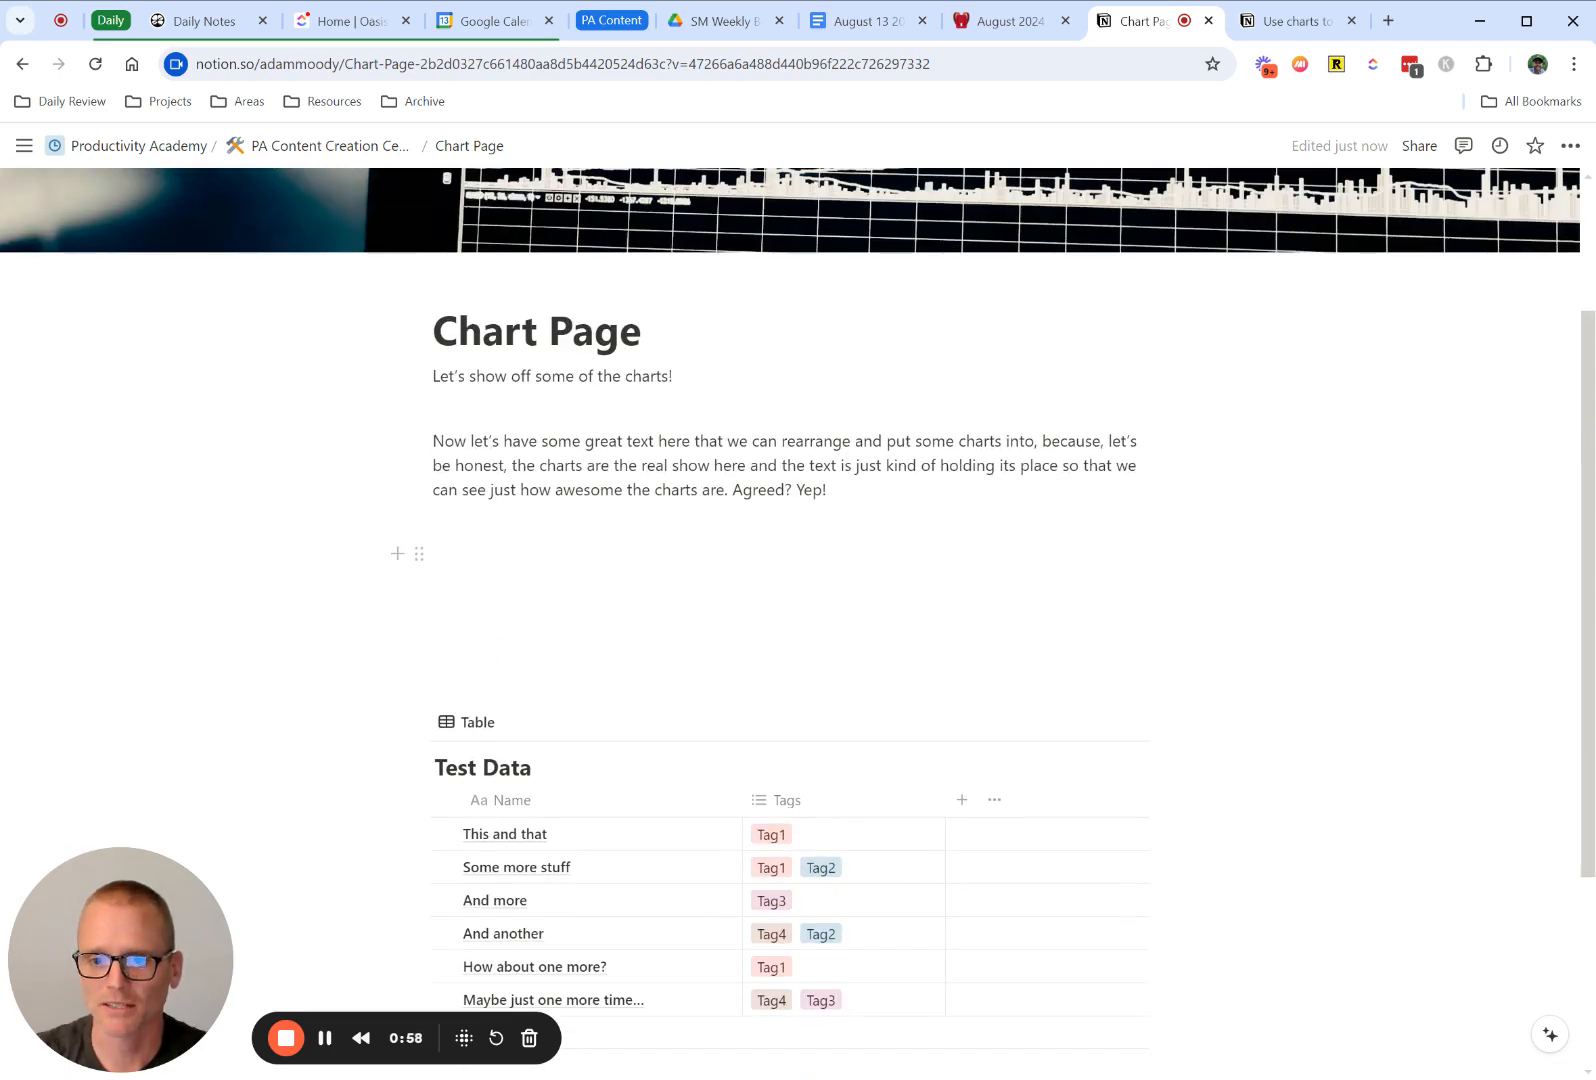
- Insert a vertical bar chart block in the empty line below the page's text paragraph
{"action": "left_click", "coordinate": [436, 554]}
{"action": "type", "text": "/"}
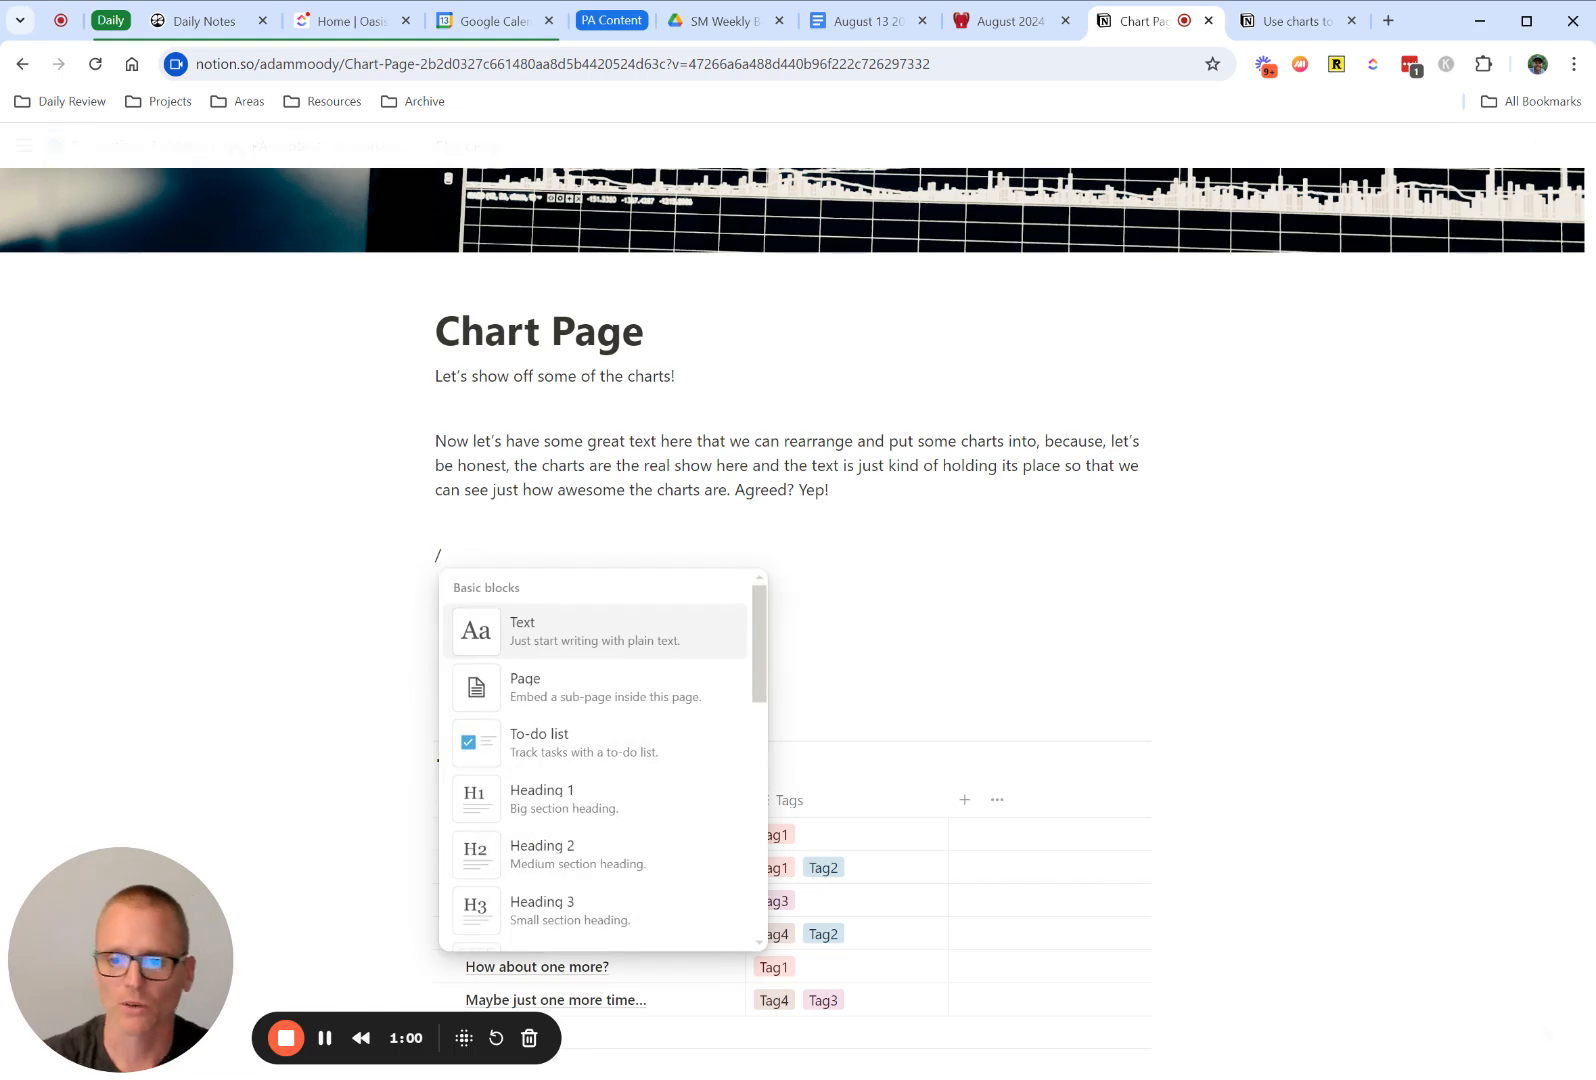
{"action": "type", "text": "cha"}
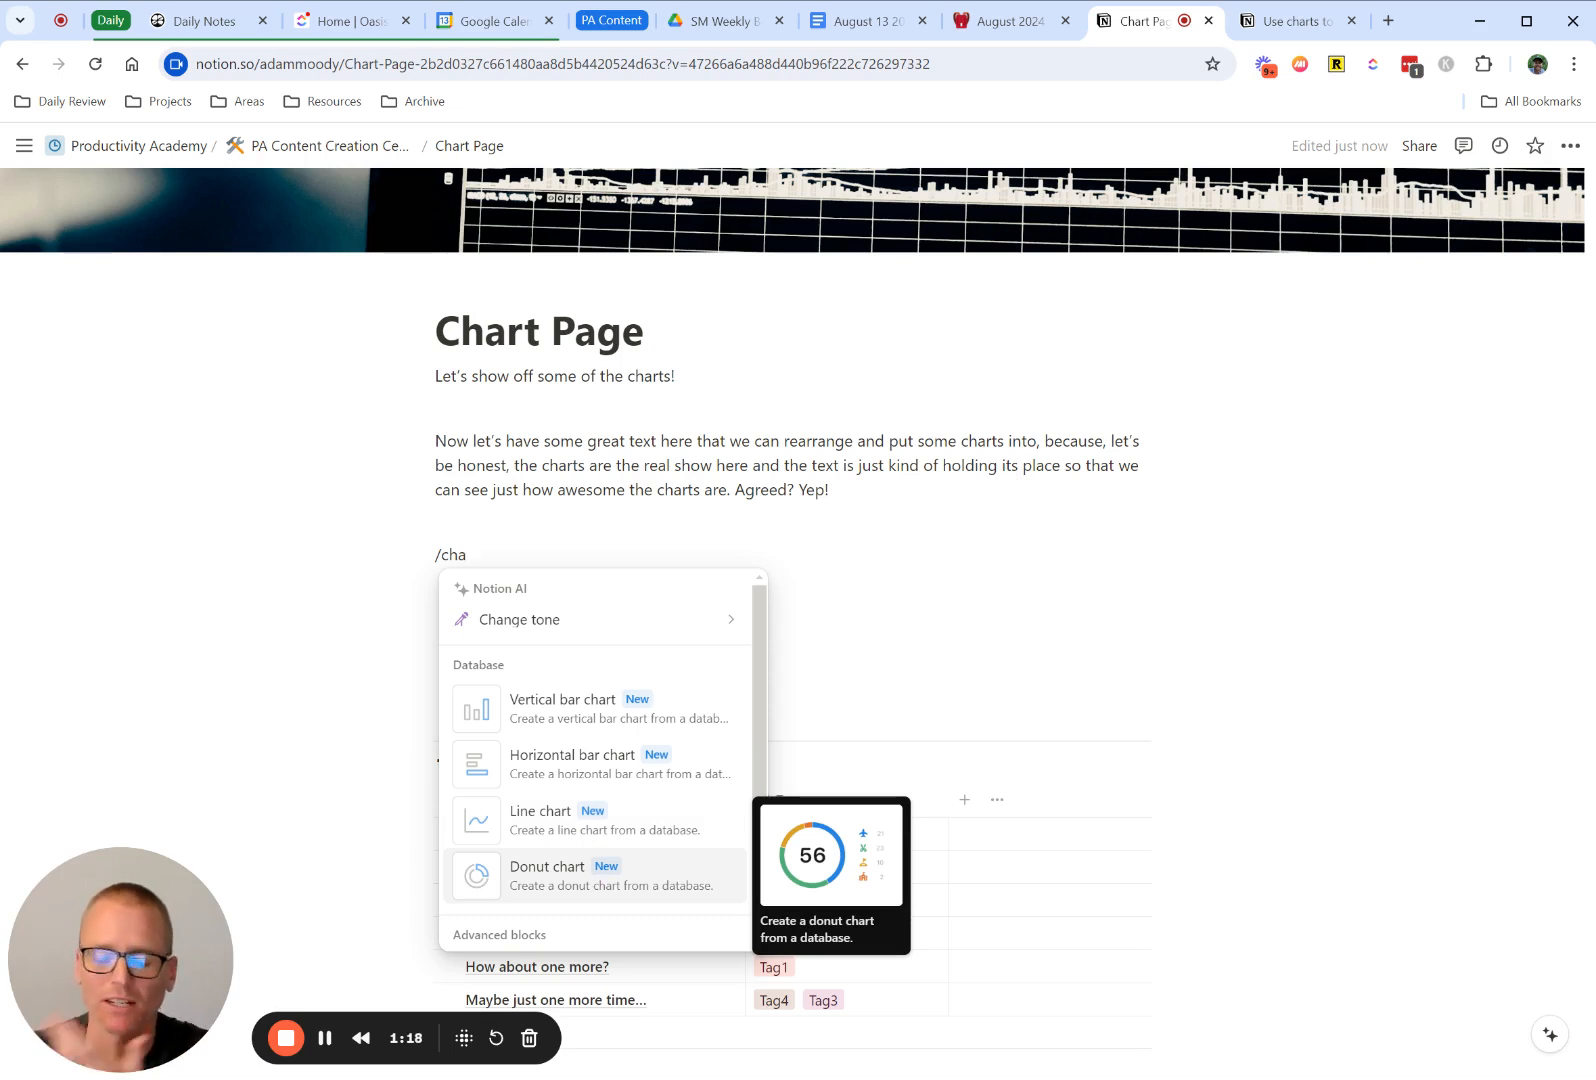
{"action": "left_click", "coordinate": [598, 700]}
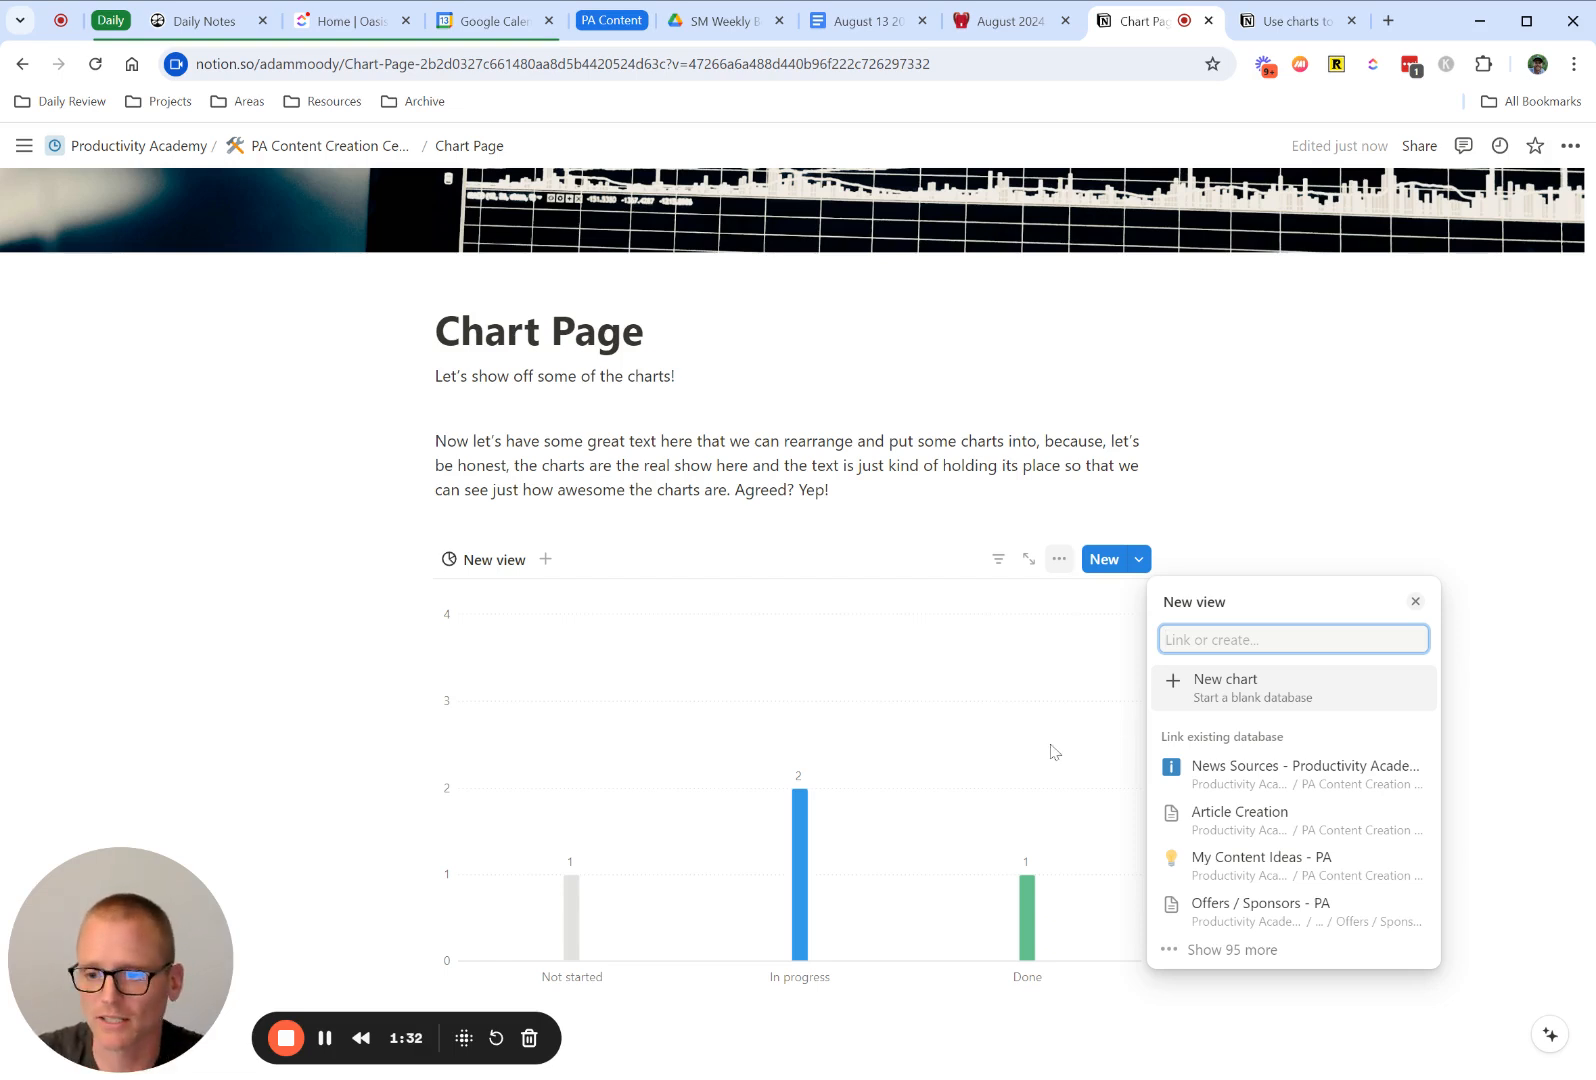
- Link the new chart to the existing Test Data database and close its view options
{"action": "type", "text": "test data"}
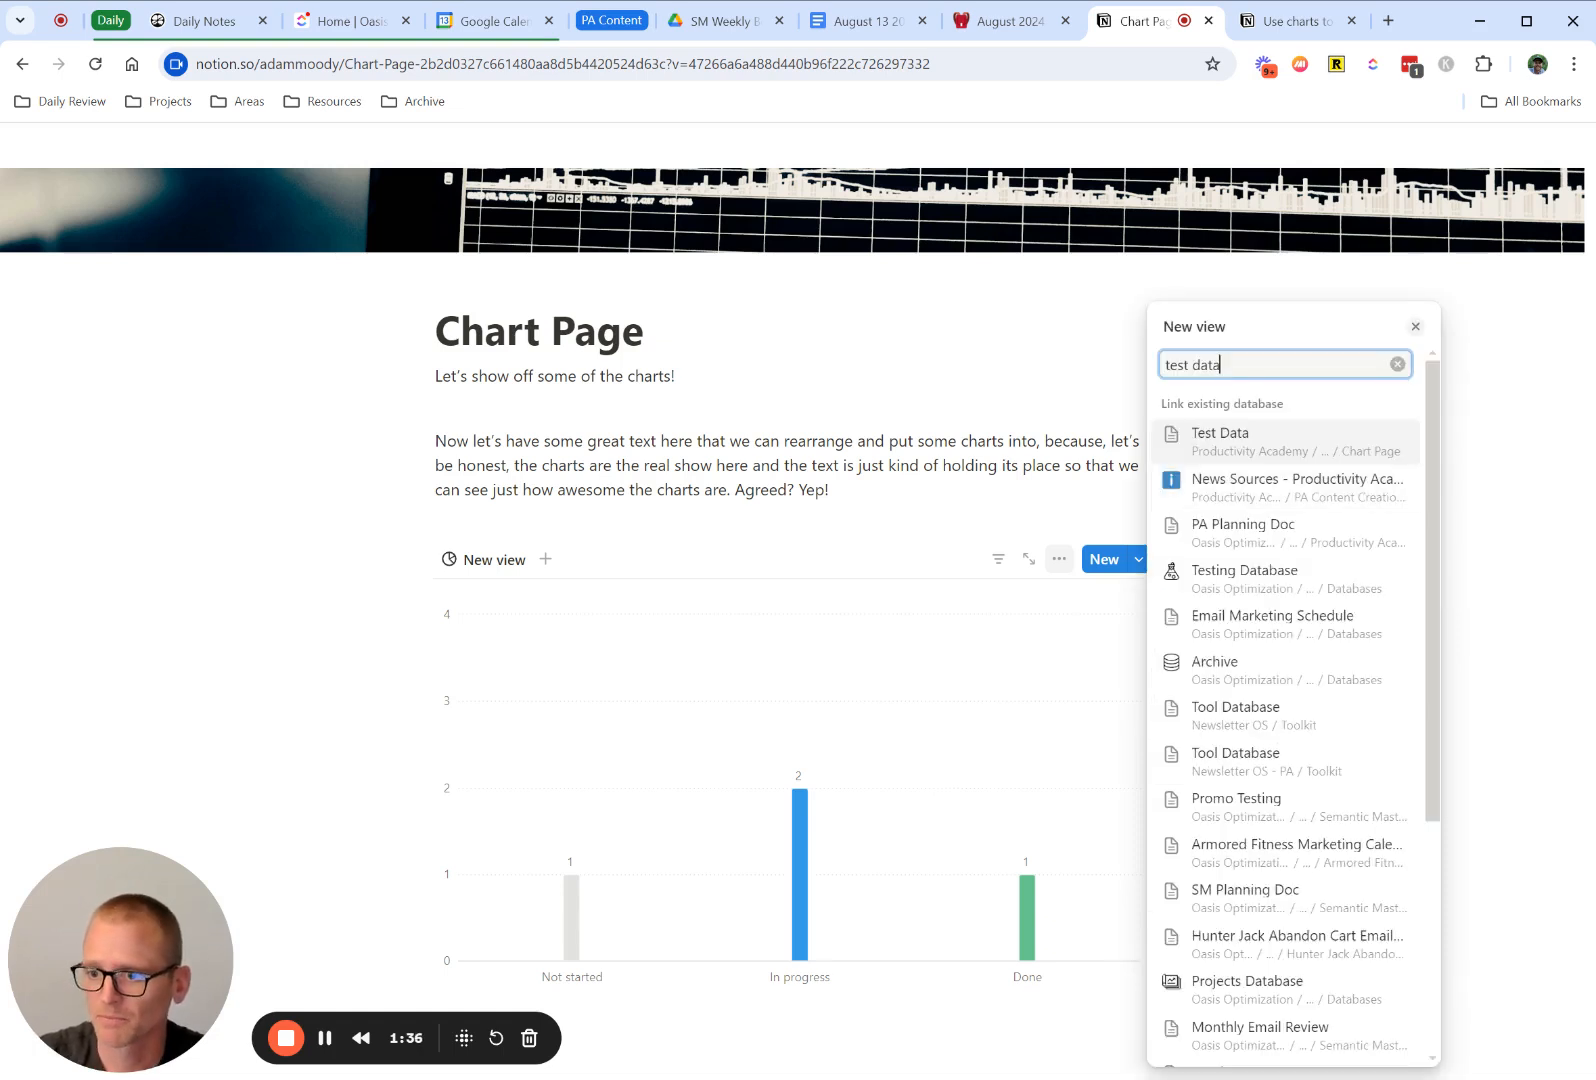
{"action": "left_click", "coordinate": [1276, 441]}
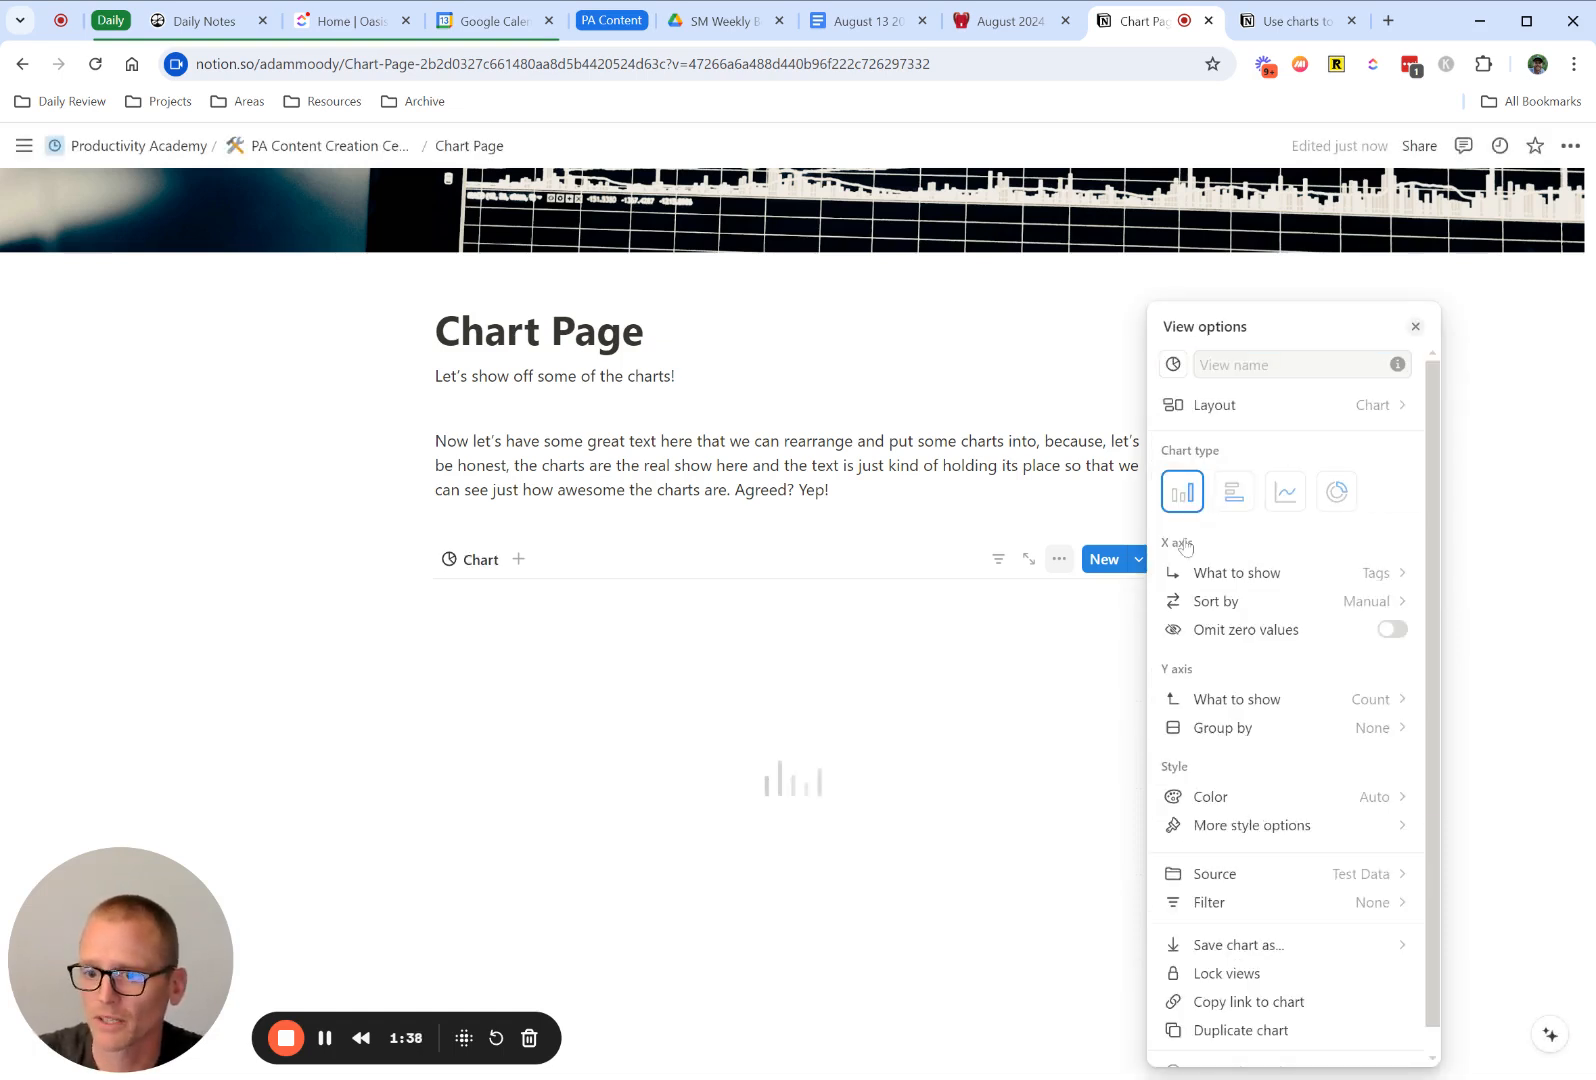
{"action": "left_click", "coordinate": [235, 641]}
- Compare the chart's bars for each tag with the entries in the Test Data table
{"action": "scroll", "coordinate": [563, 638], "scroll_direction": "down", "scroll_amount": 2}
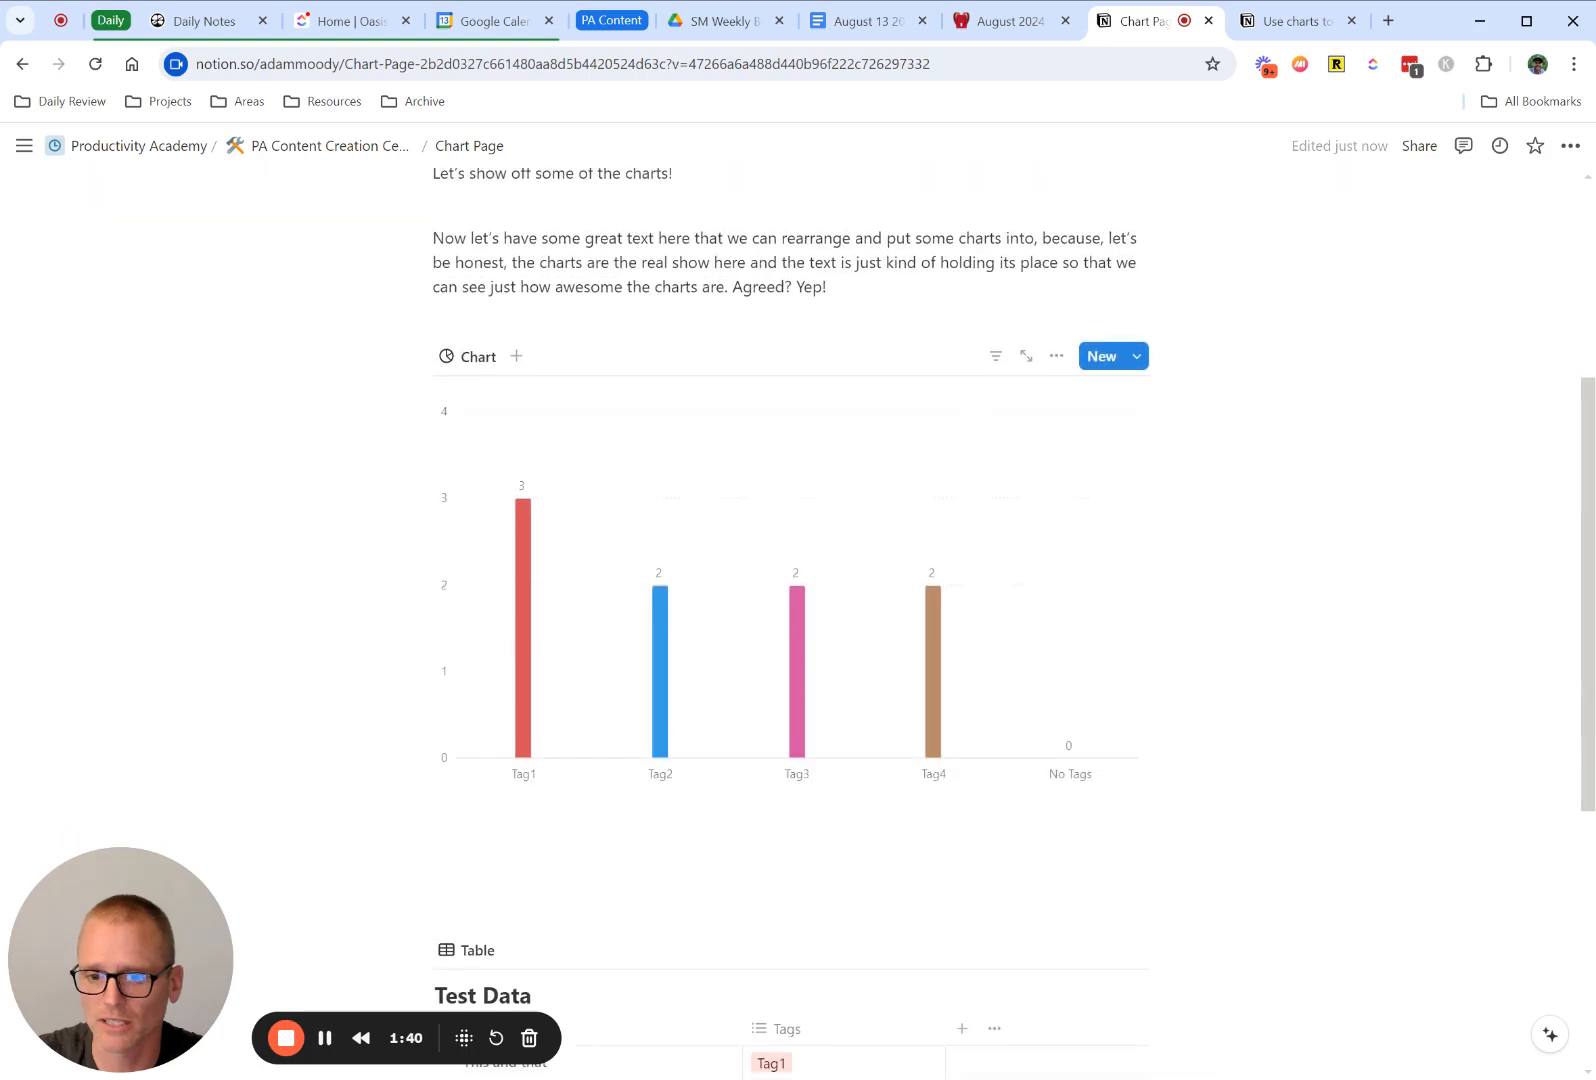
{"action": "scroll", "coordinate": [780, 830], "scroll_direction": "down", "scroll_amount": 2}
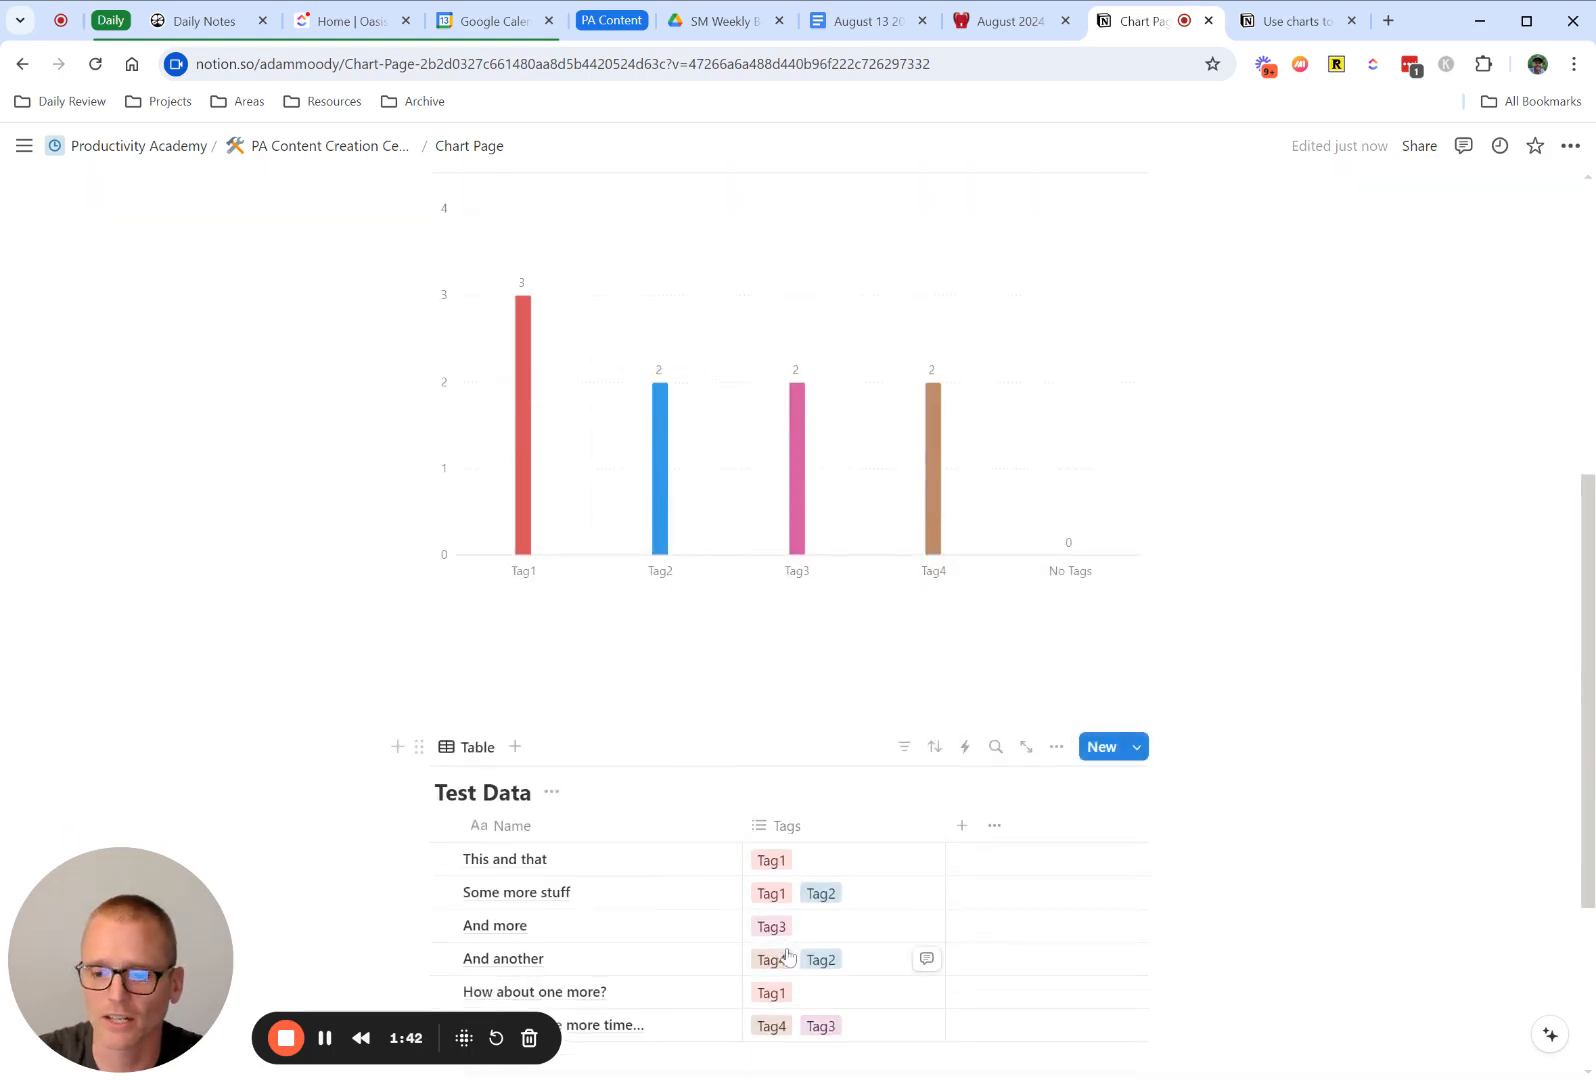
{"action": "scroll", "coordinate": [780, 960], "scroll_direction": "up", "scroll_amount": 2}
{"action": "scroll", "coordinate": [776, 954], "scroll_direction": "down", "scroll_amount": 4}
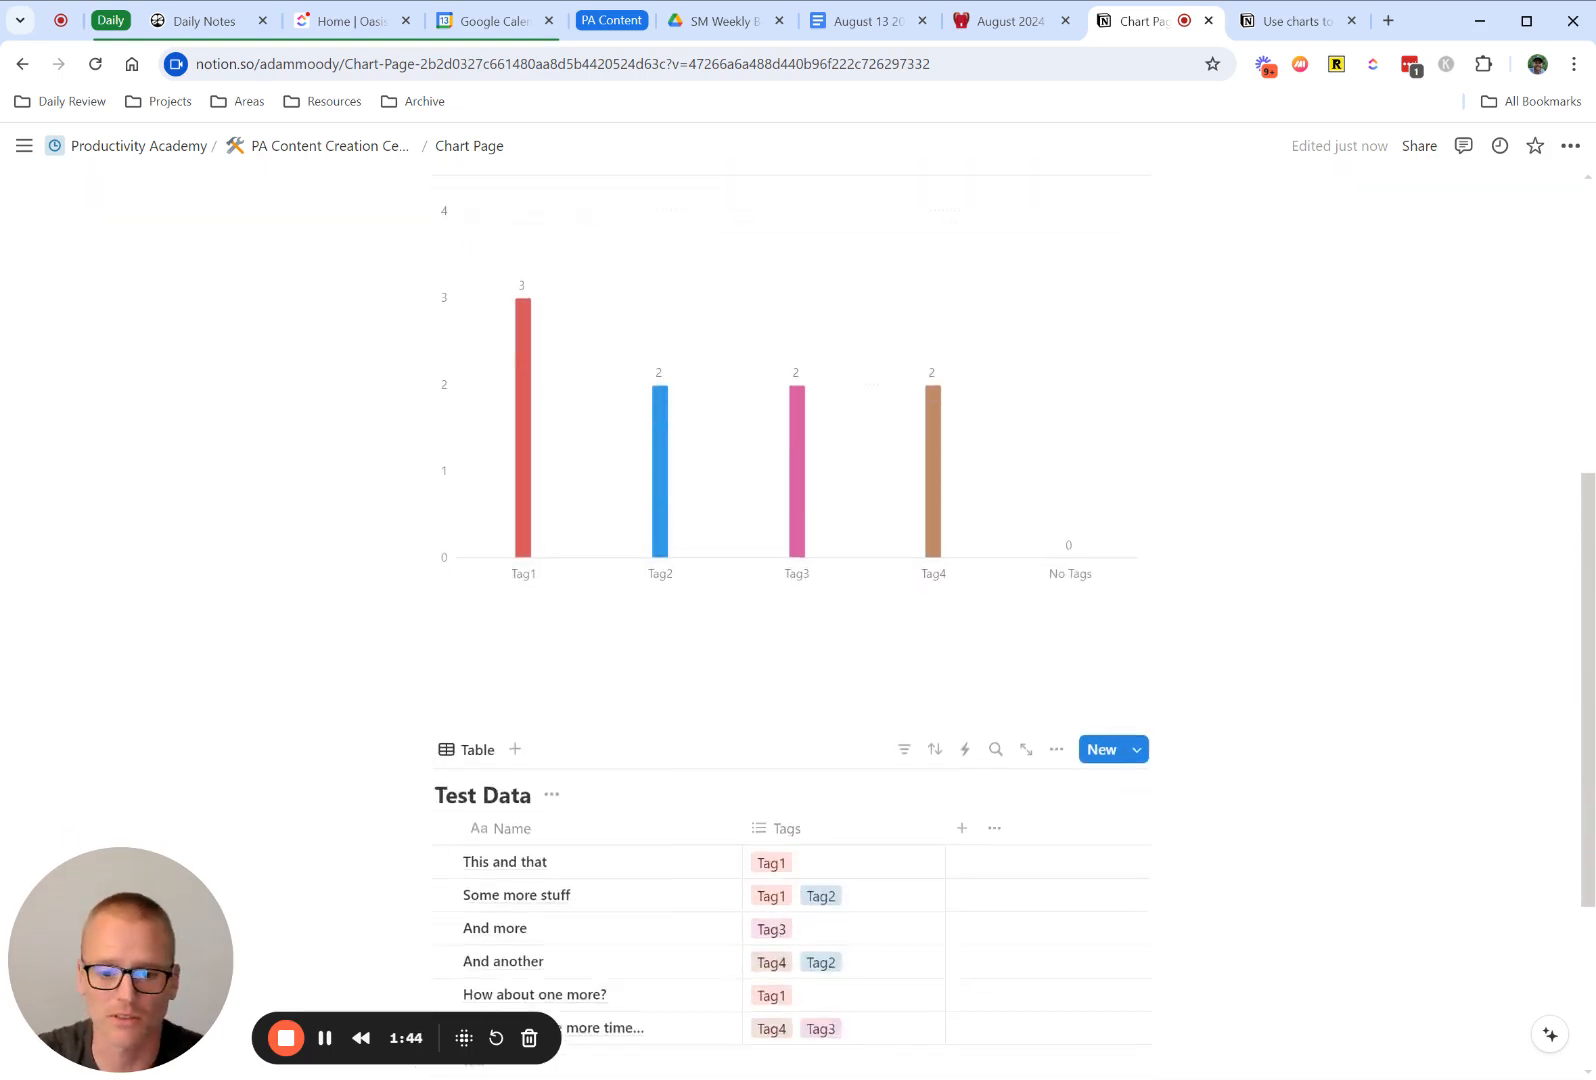
{"action": "scroll", "coordinate": [806, 770], "scroll_direction": "up", "scroll_amount": 4}
{"action": "scroll", "coordinate": [684, 787], "scroll_direction": "down", "scroll_amount": 4}
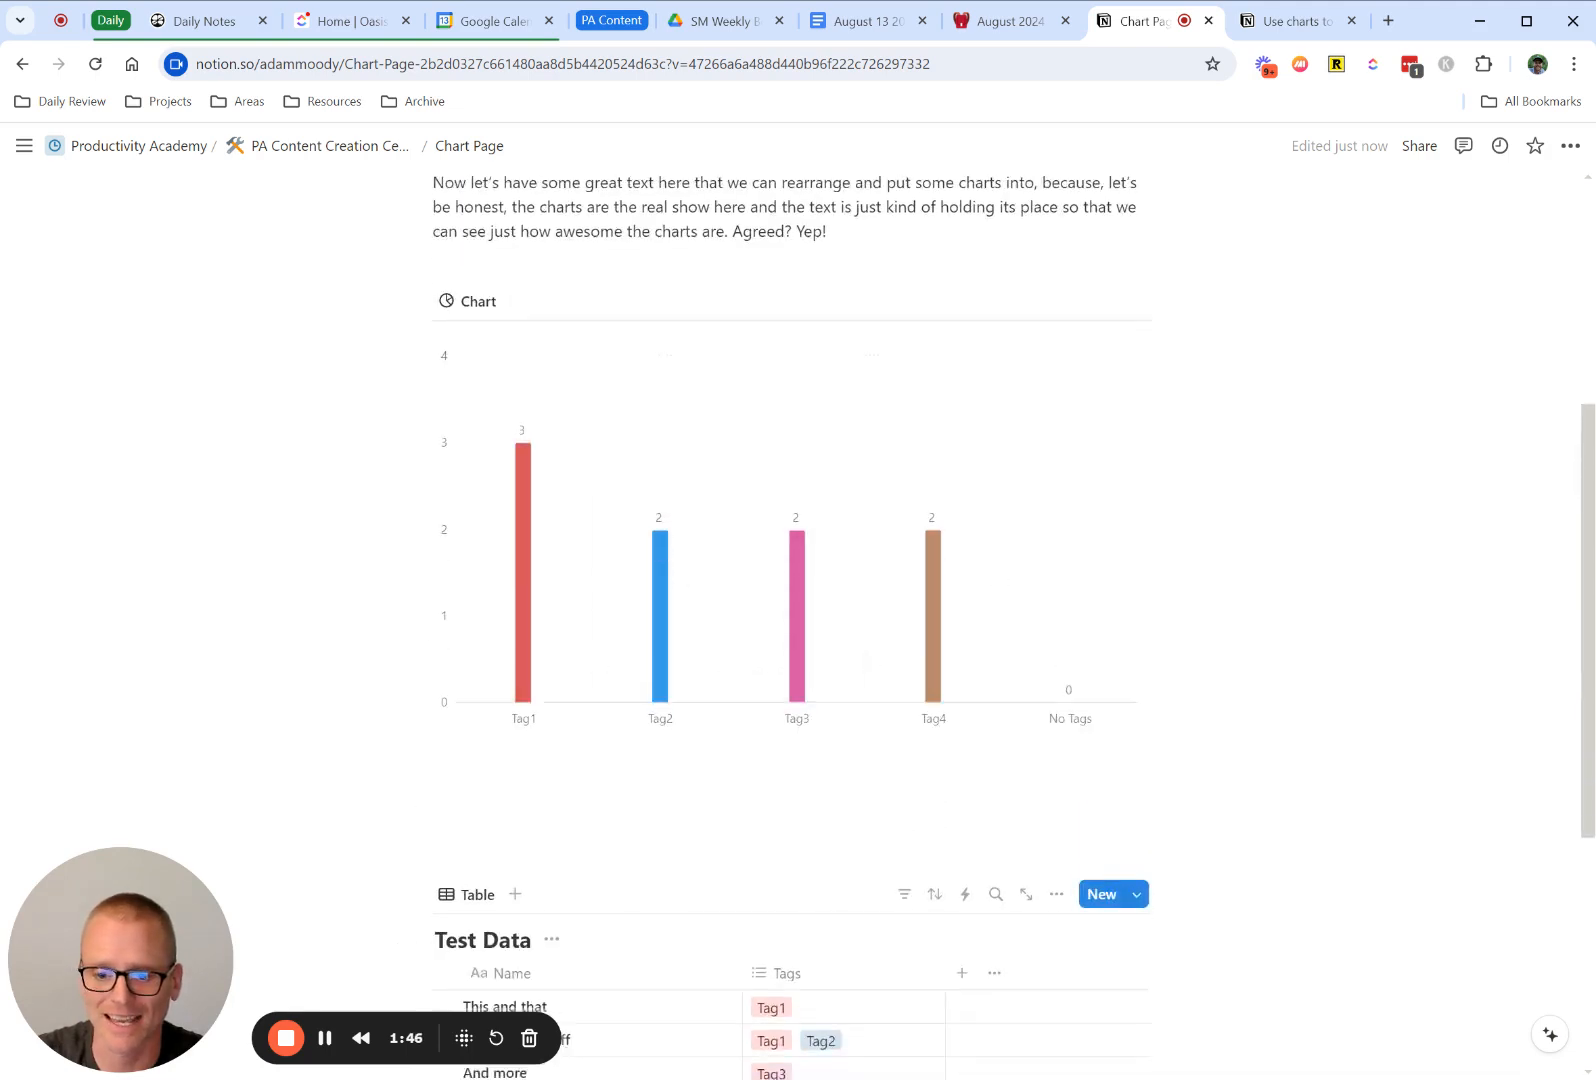
{"action": "scroll", "coordinate": [880, 650], "scroll_direction": "up", "scroll_amount": 3}
{"action": "scroll", "coordinate": [740, 690], "scroll_direction": "up", "scroll_amount": 3}
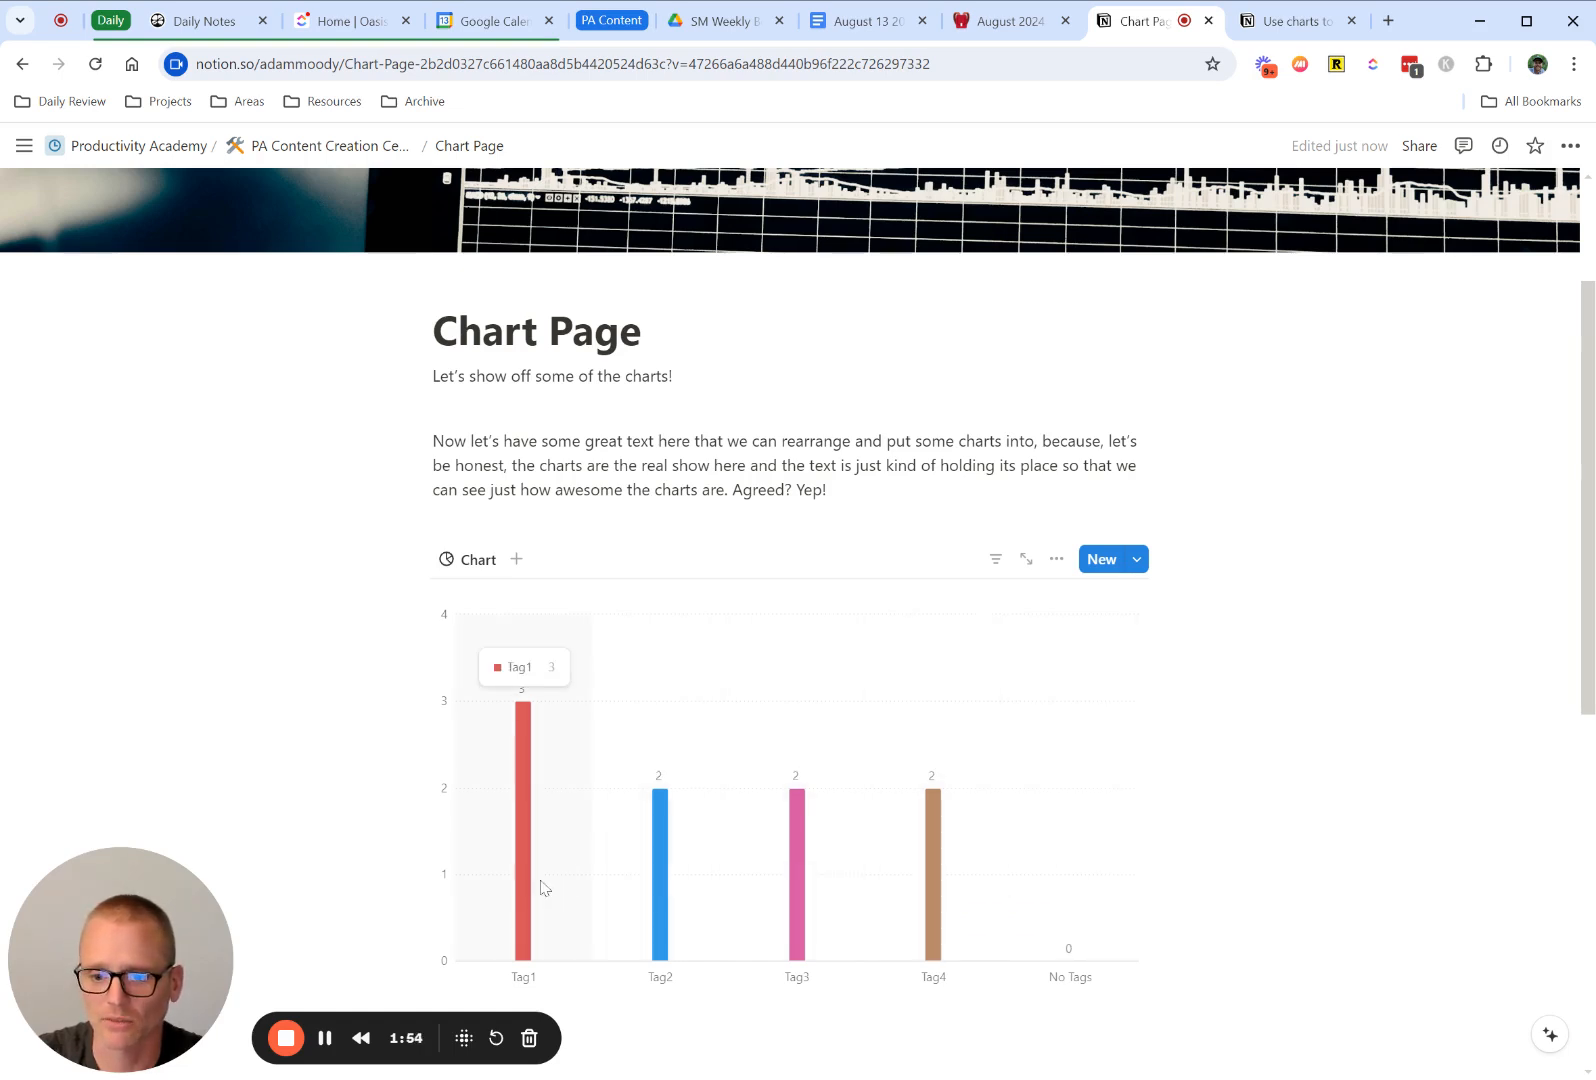
- Try the chart as a horizontal bar chart, a line chart and a donut chart
{"action": "left_click", "coordinate": [1054, 561]}
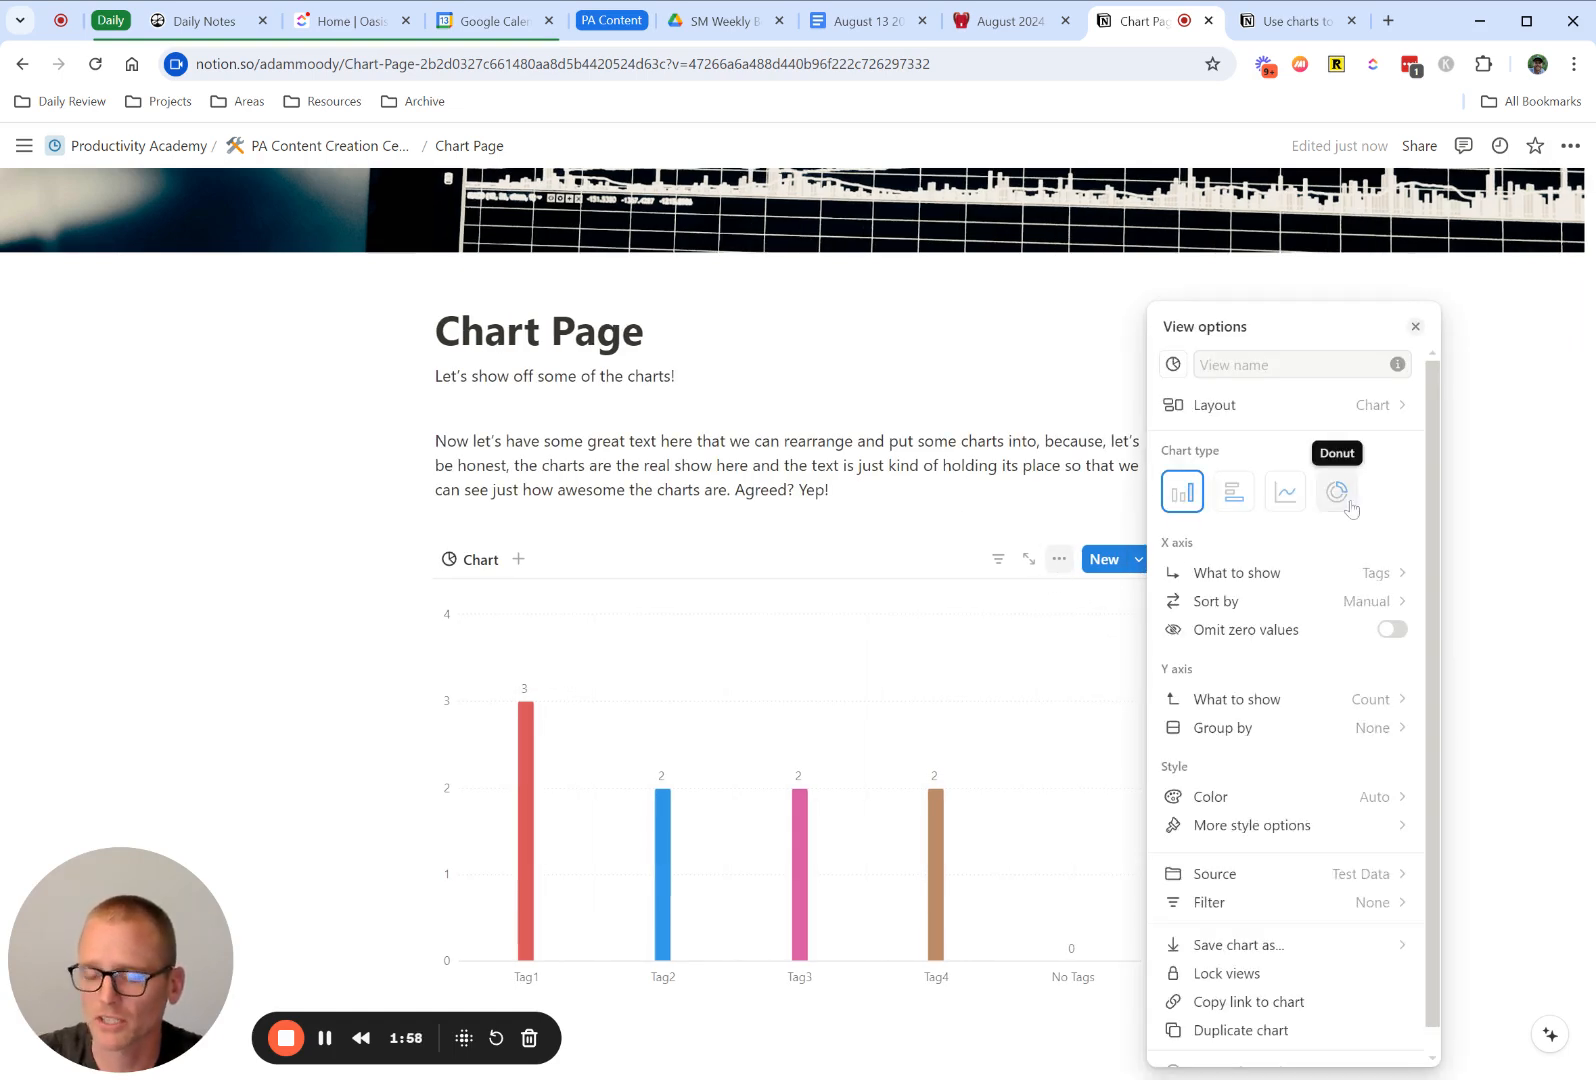
{"action": "left_click", "coordinate": [1236, 505]}
{"action": "left_click", "coordinate": [1285, 495]}
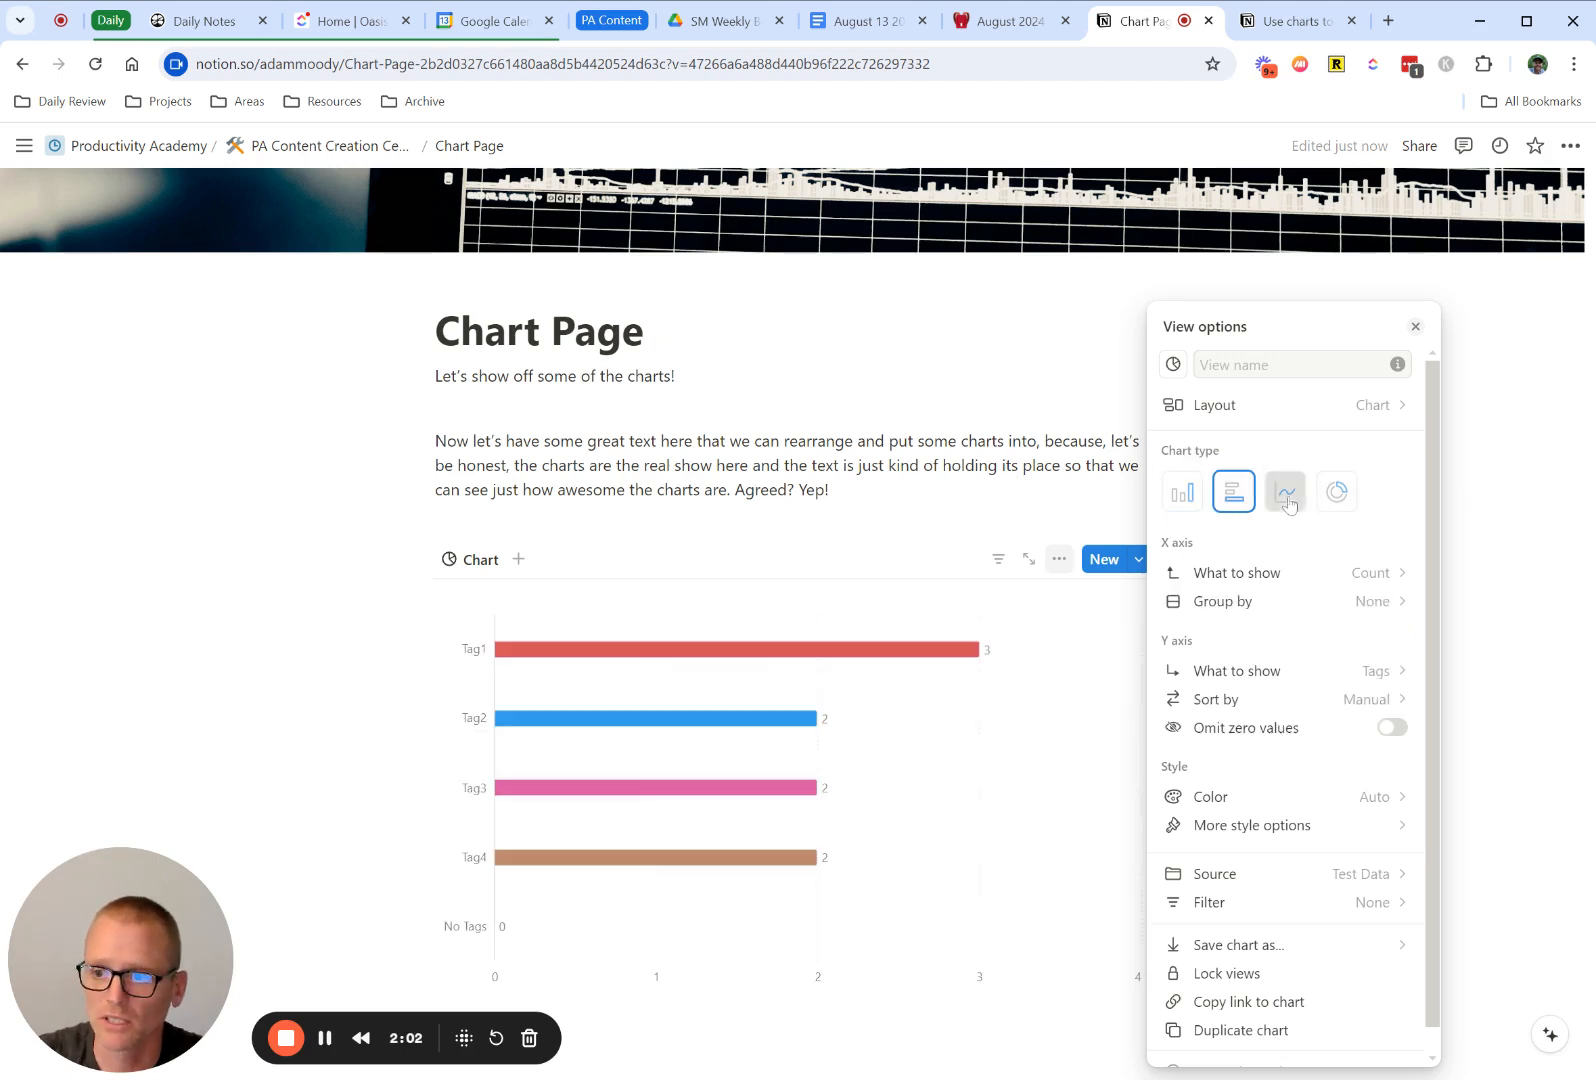
{"action": "left_click", "coordinate": [1336, 494]}
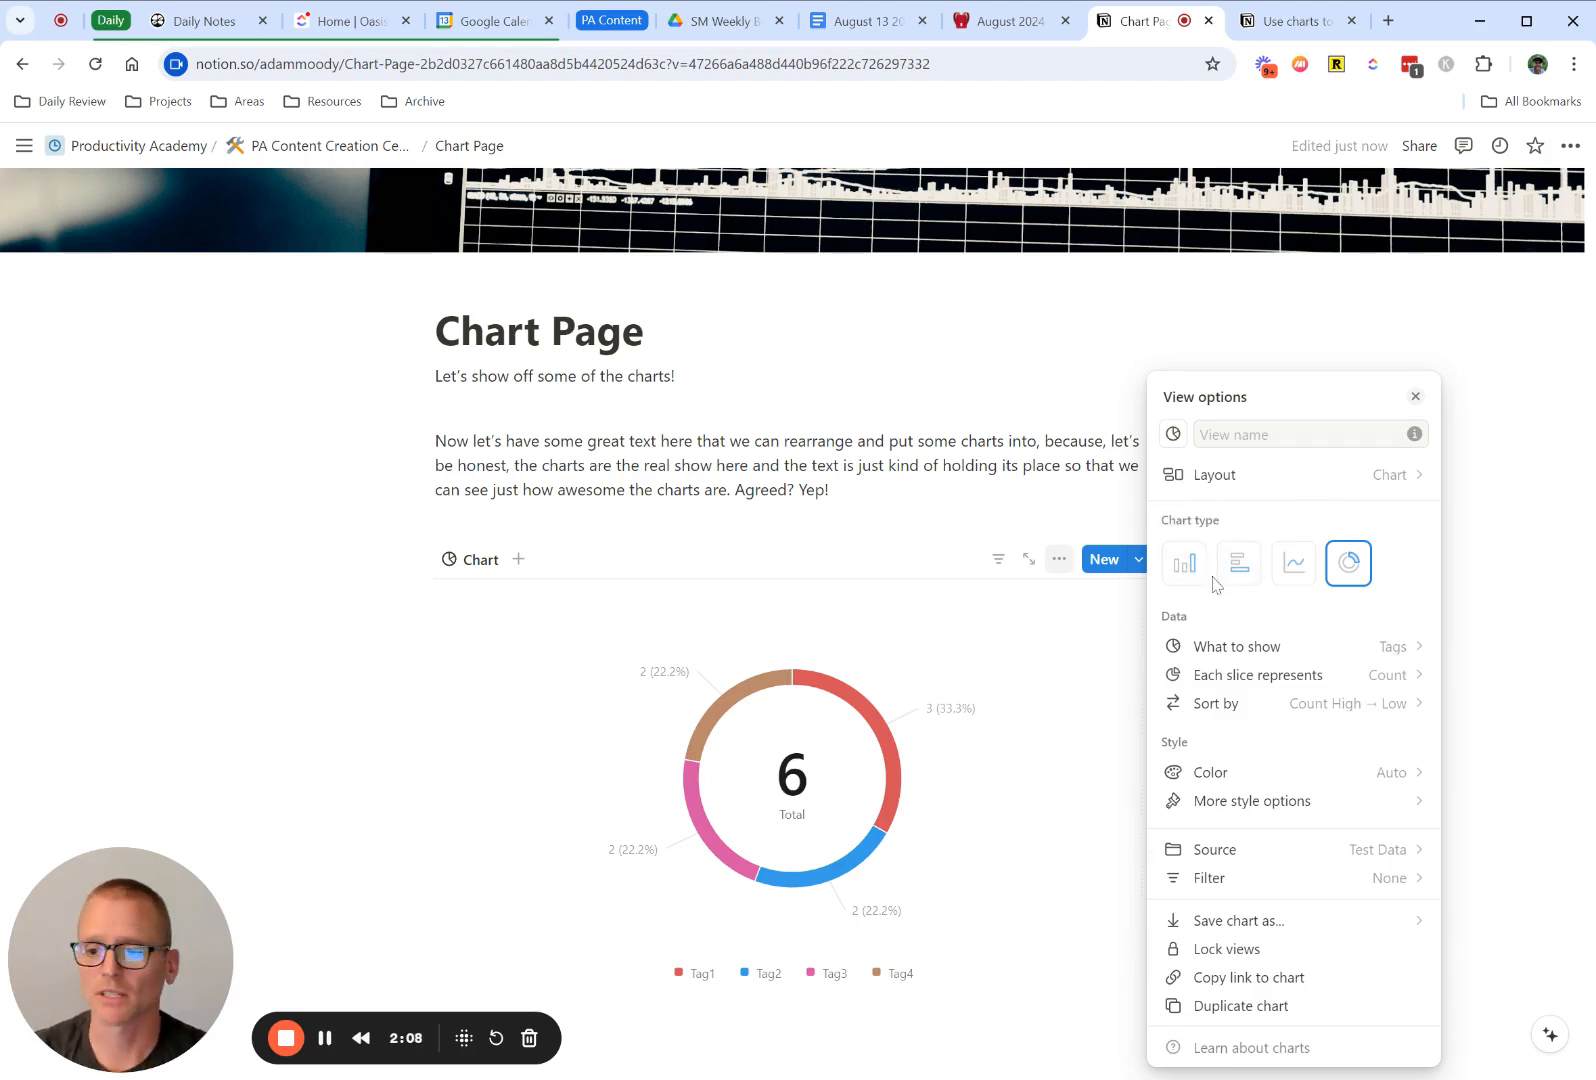
- Show Name as the donut chart's data, and return it to Tags
{"action": "left_click", "coordinate": [1252, 652]}
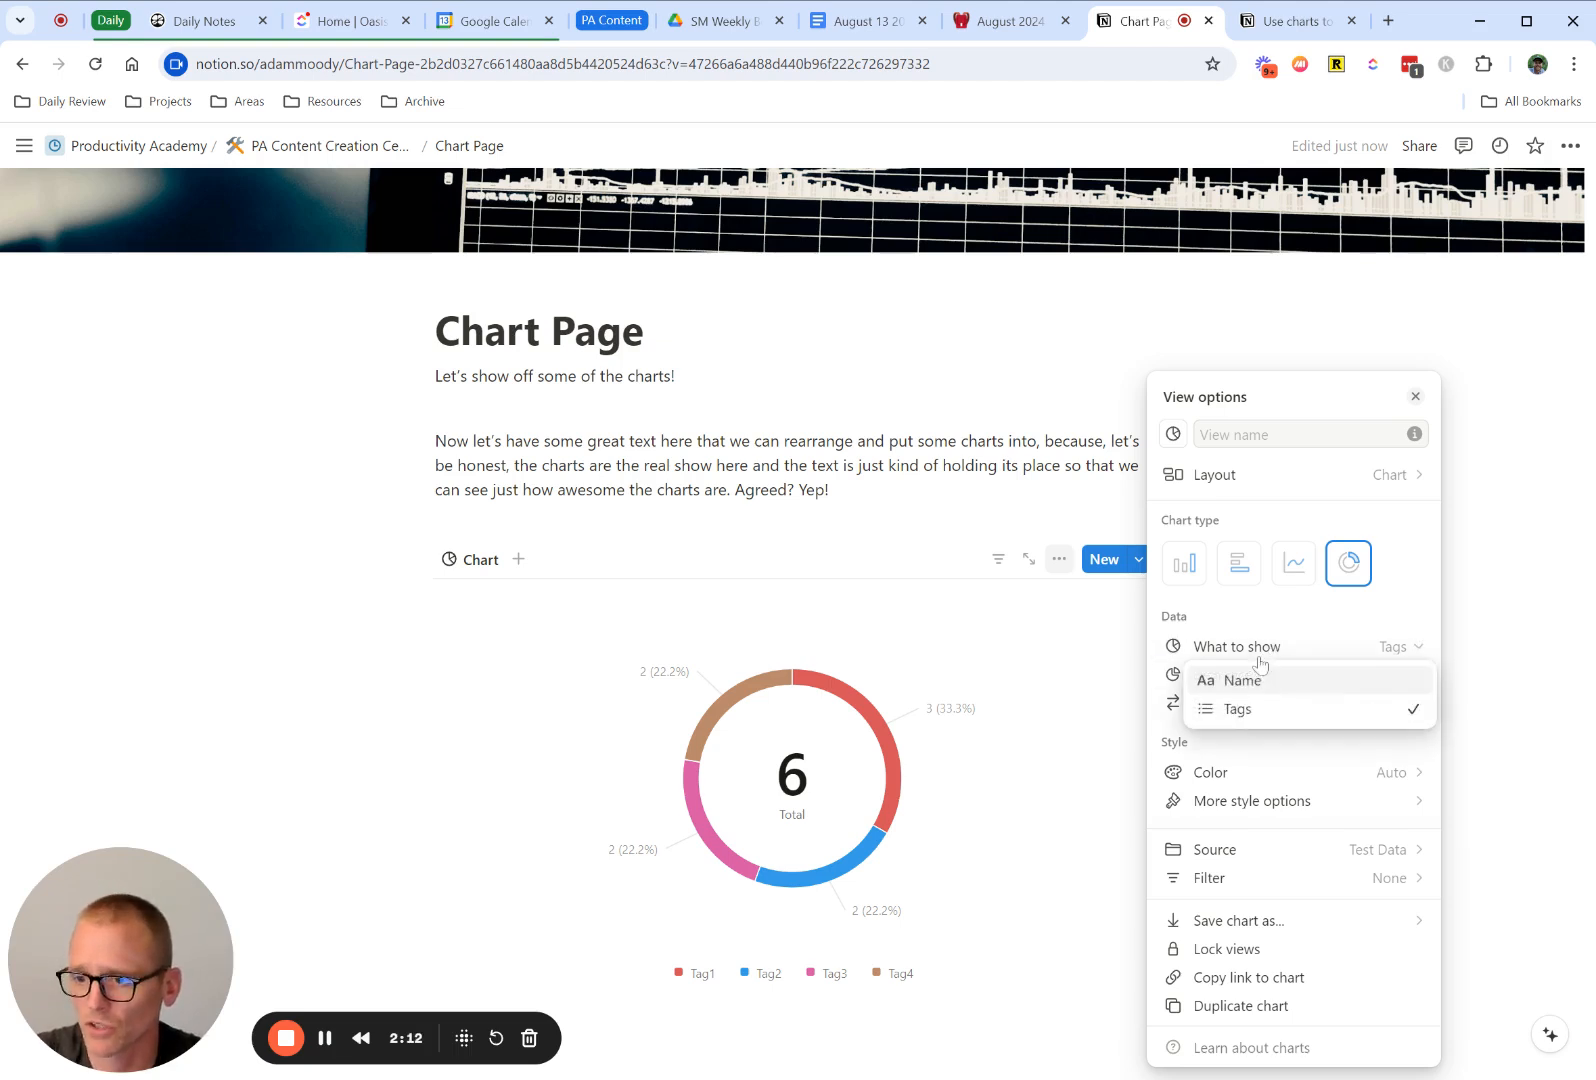
{"action": "left_click", "coordinate": [1254, 684]}
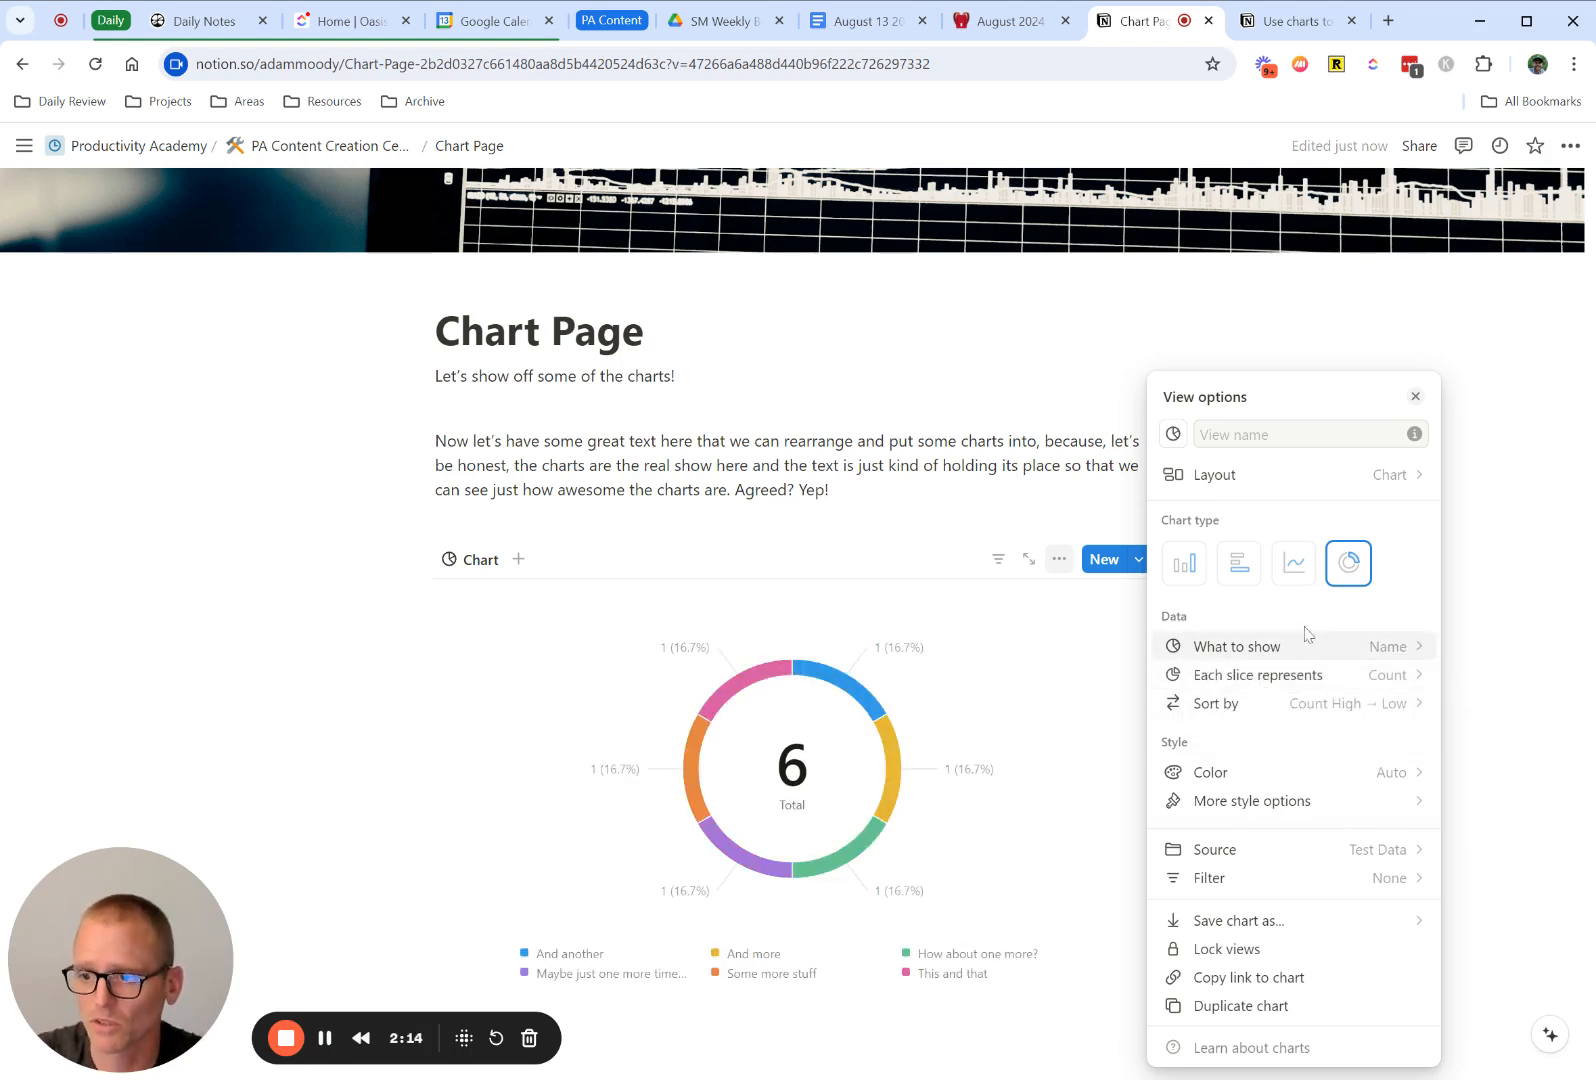
{"action": "left_click", "coordinate": [1262, 648]}
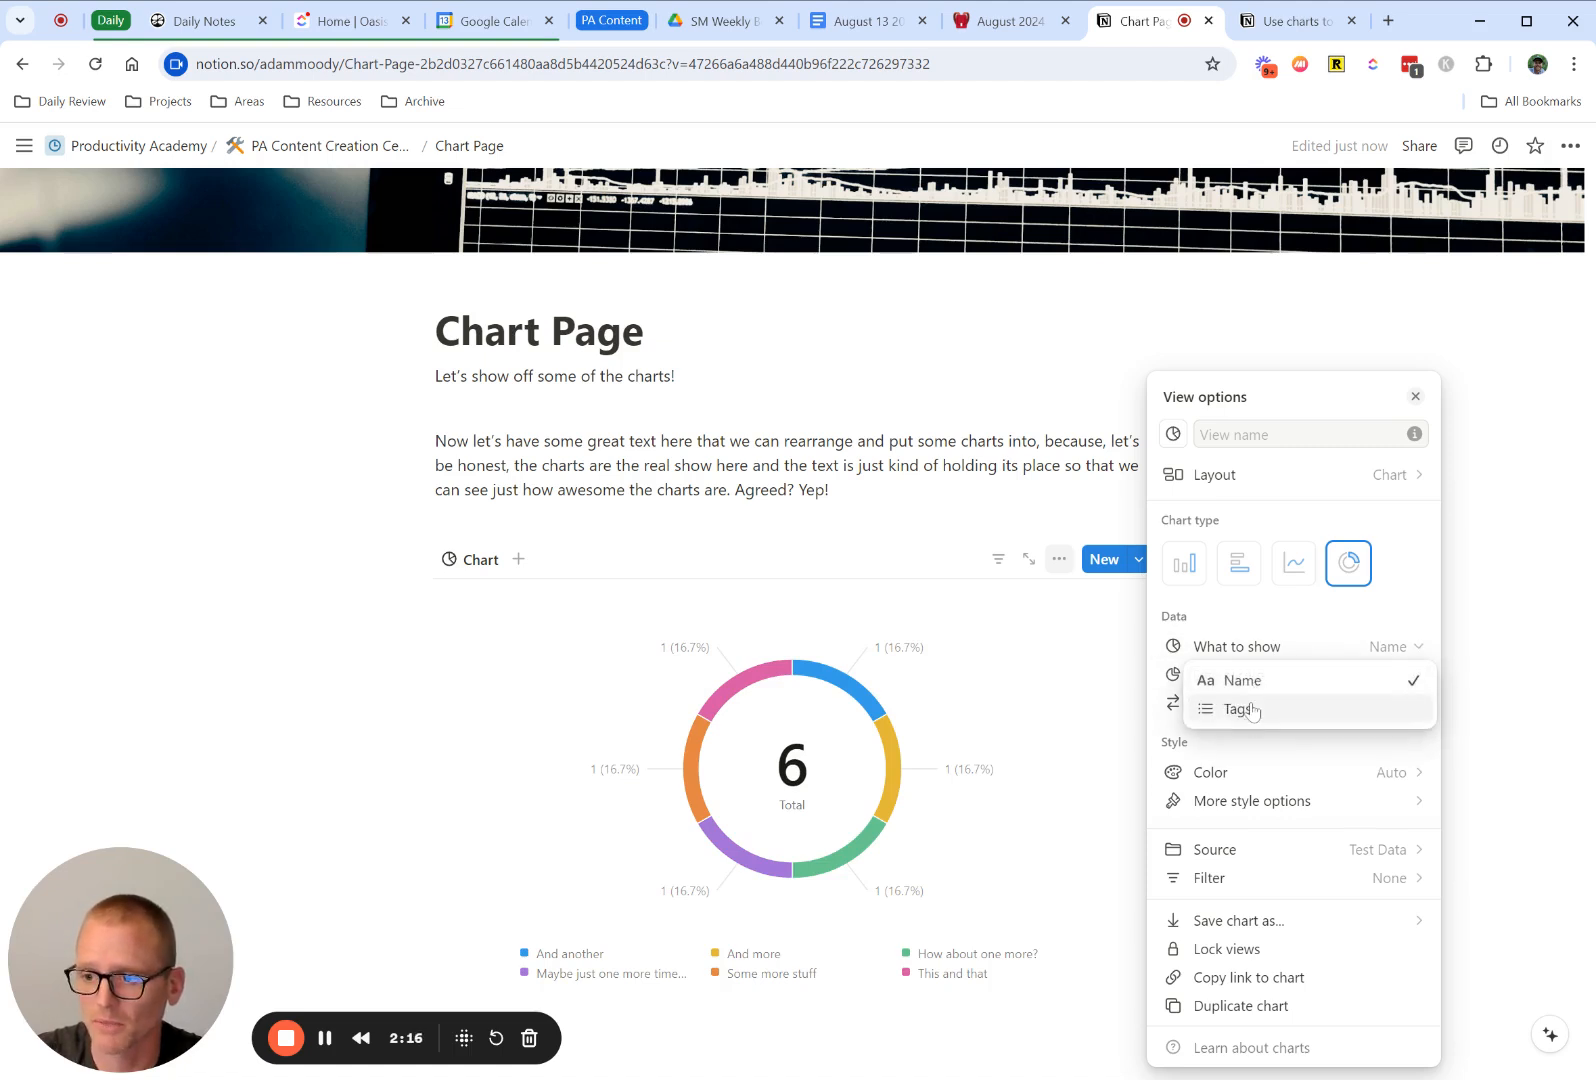
{"action": "left_click", "coordinate": [1245, 709]}
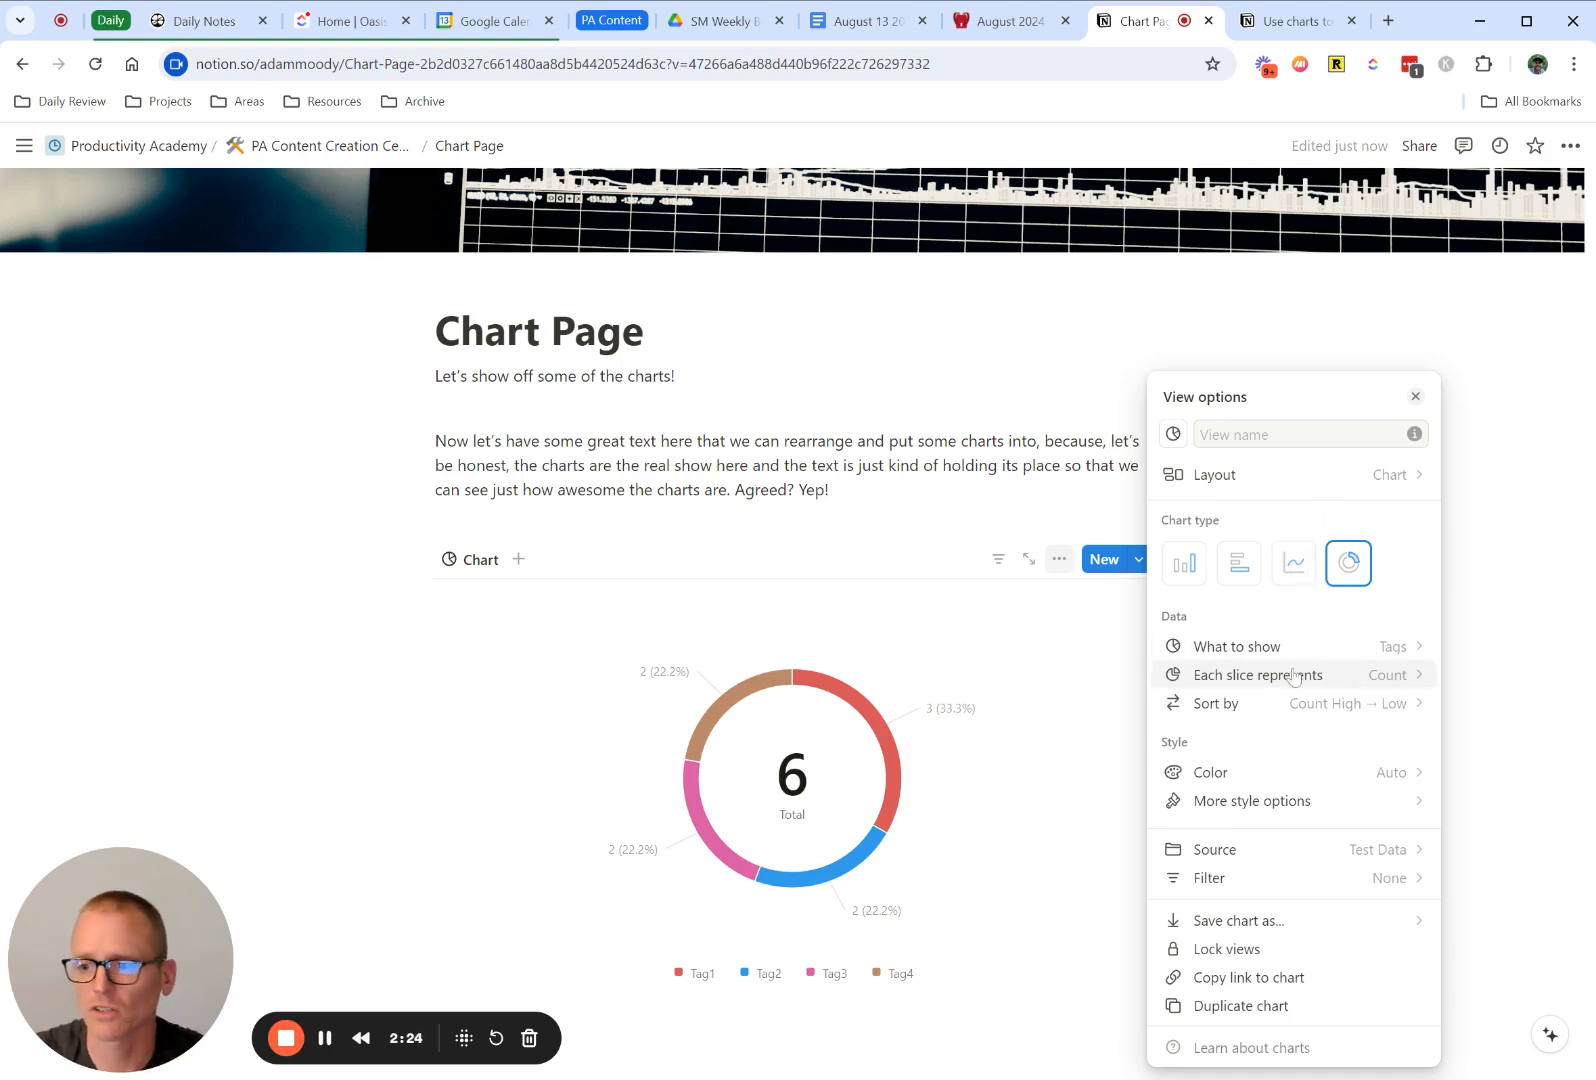
- Change the chart type to vertical bar and check the chart on the page
{"action": "left_click", "coordinate": [1185, 564]}
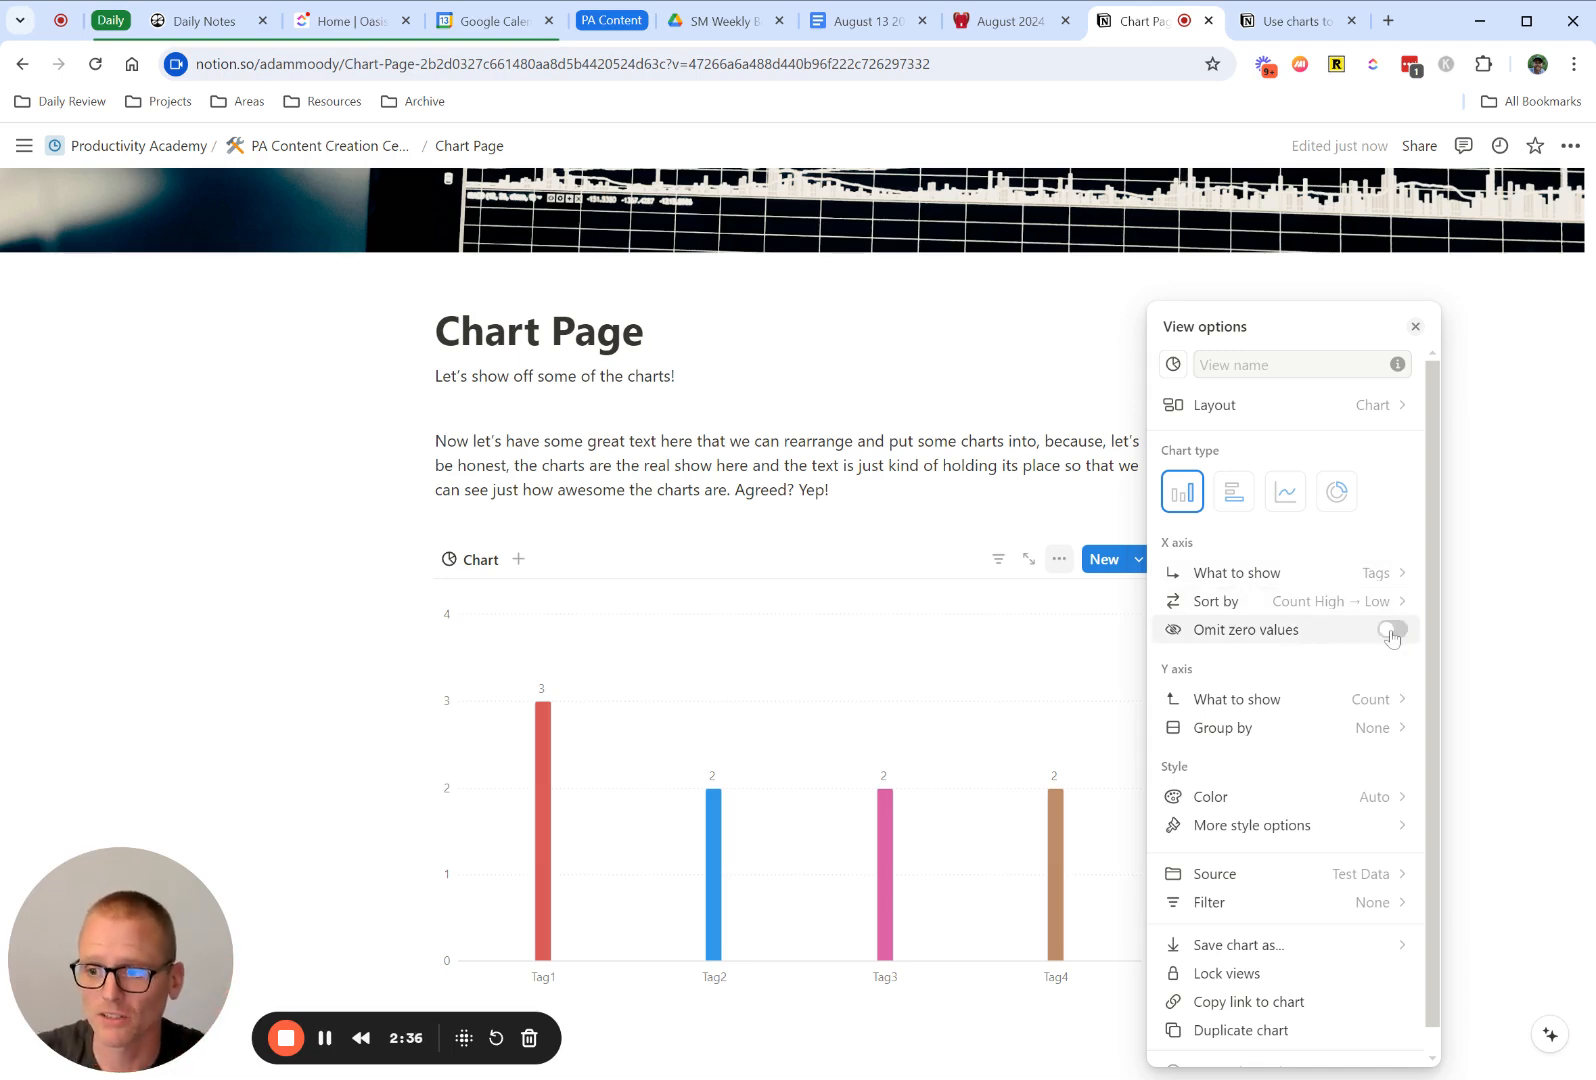
{"action": "left_click", "coordinate": [1486, 650]}
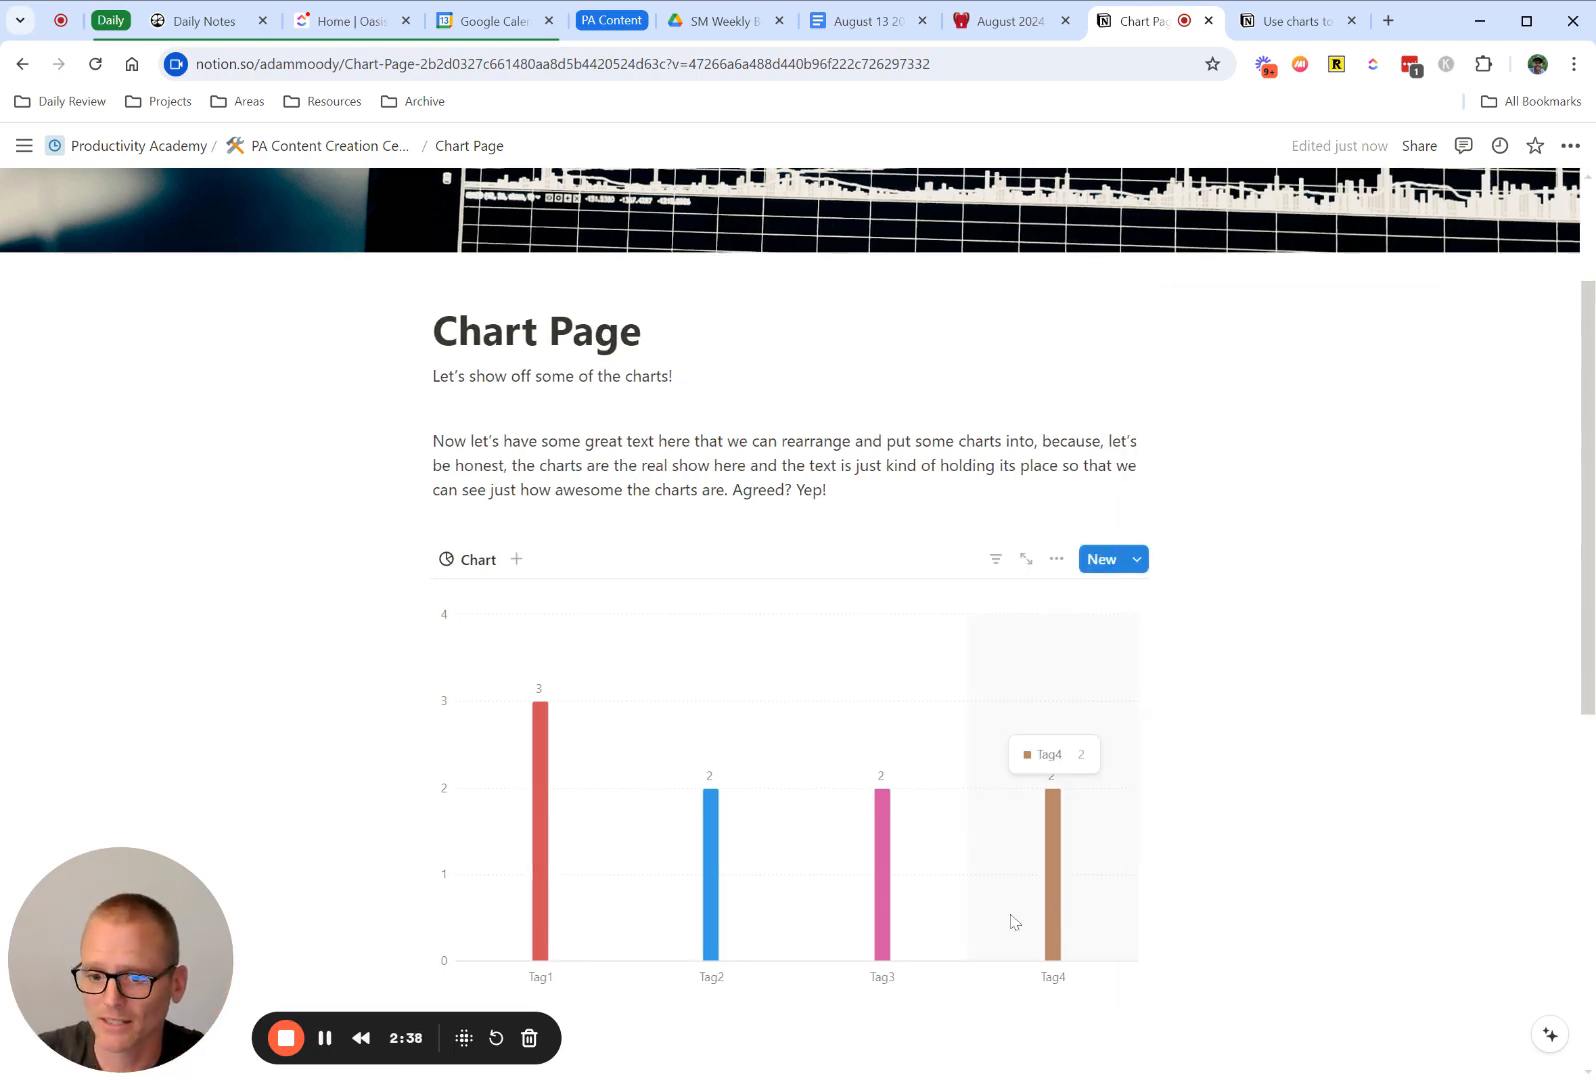
{"action": "scroll", "coordinate": [1015, 921], "scroll_direction": "down", "scroll_amount": 2}
{"action": "scroll", "coordinate": [1004, 833], "scroll_direction": "up", "scroll_amount": 3}
- Toggle Omit zero values for the x-axis to compare both states, leave it on, and check the chart
{"action": "left_click", "coordinate": [1057, 659]}
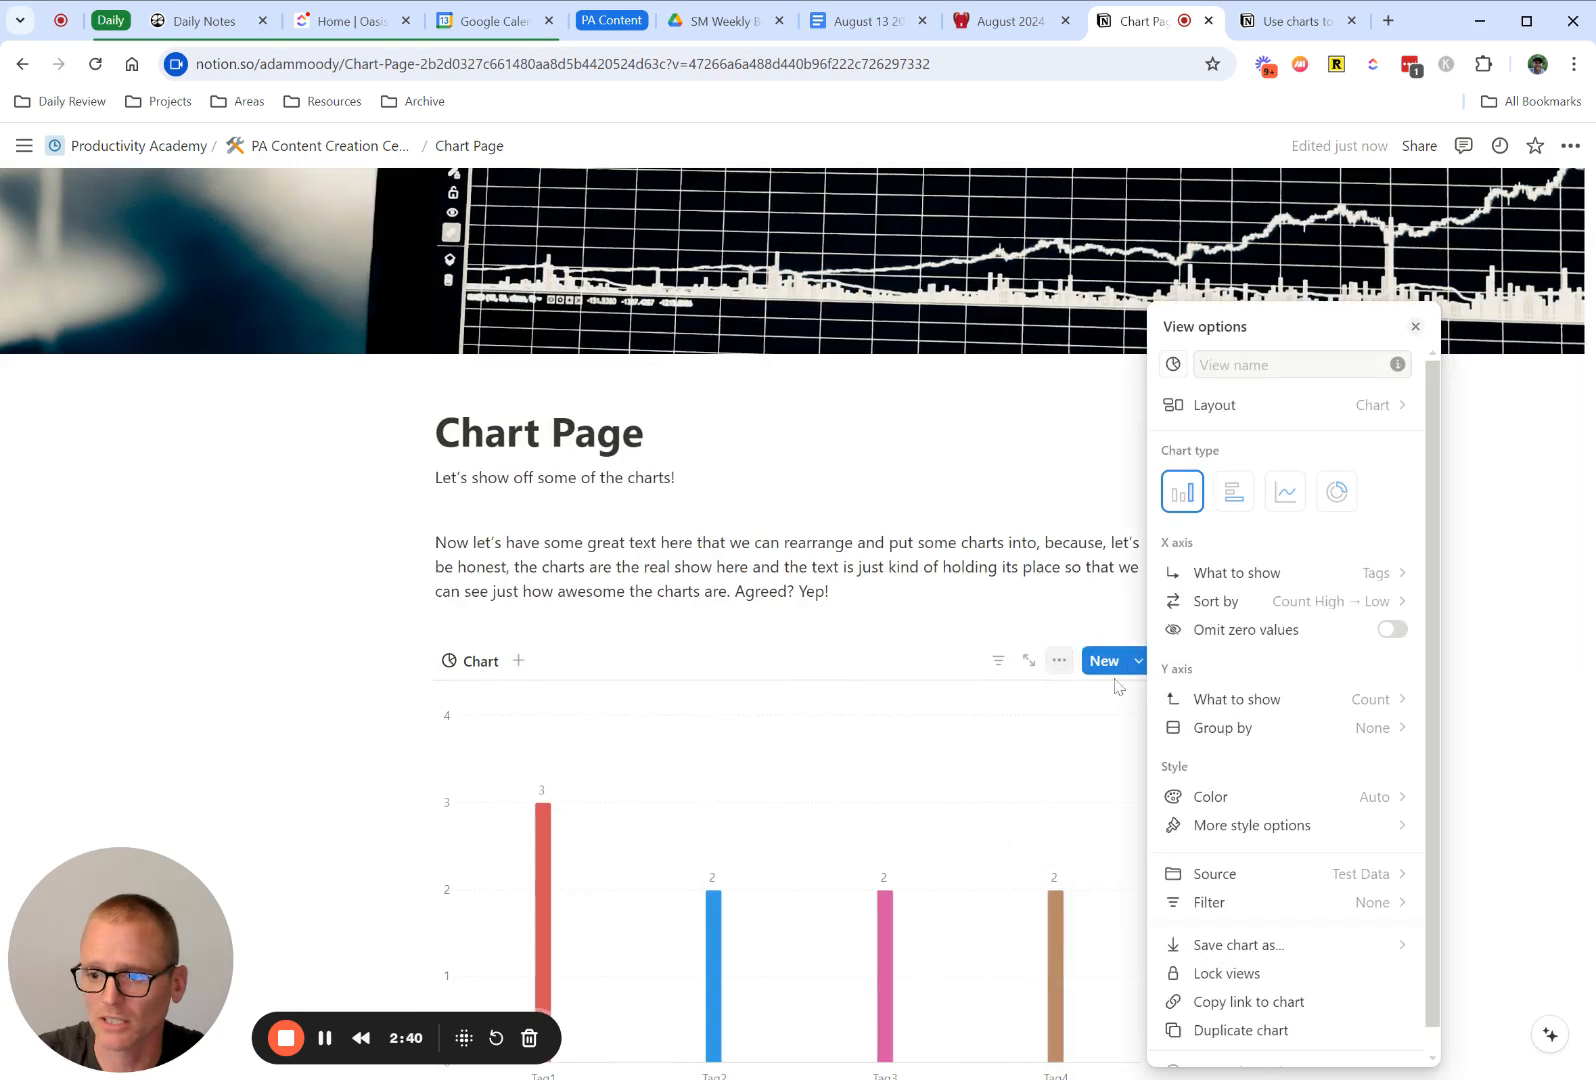
{"action": "left_click", "coordinate": [1391, 630]}
{"action": "left_click", "coordinate": [1391, 631]}
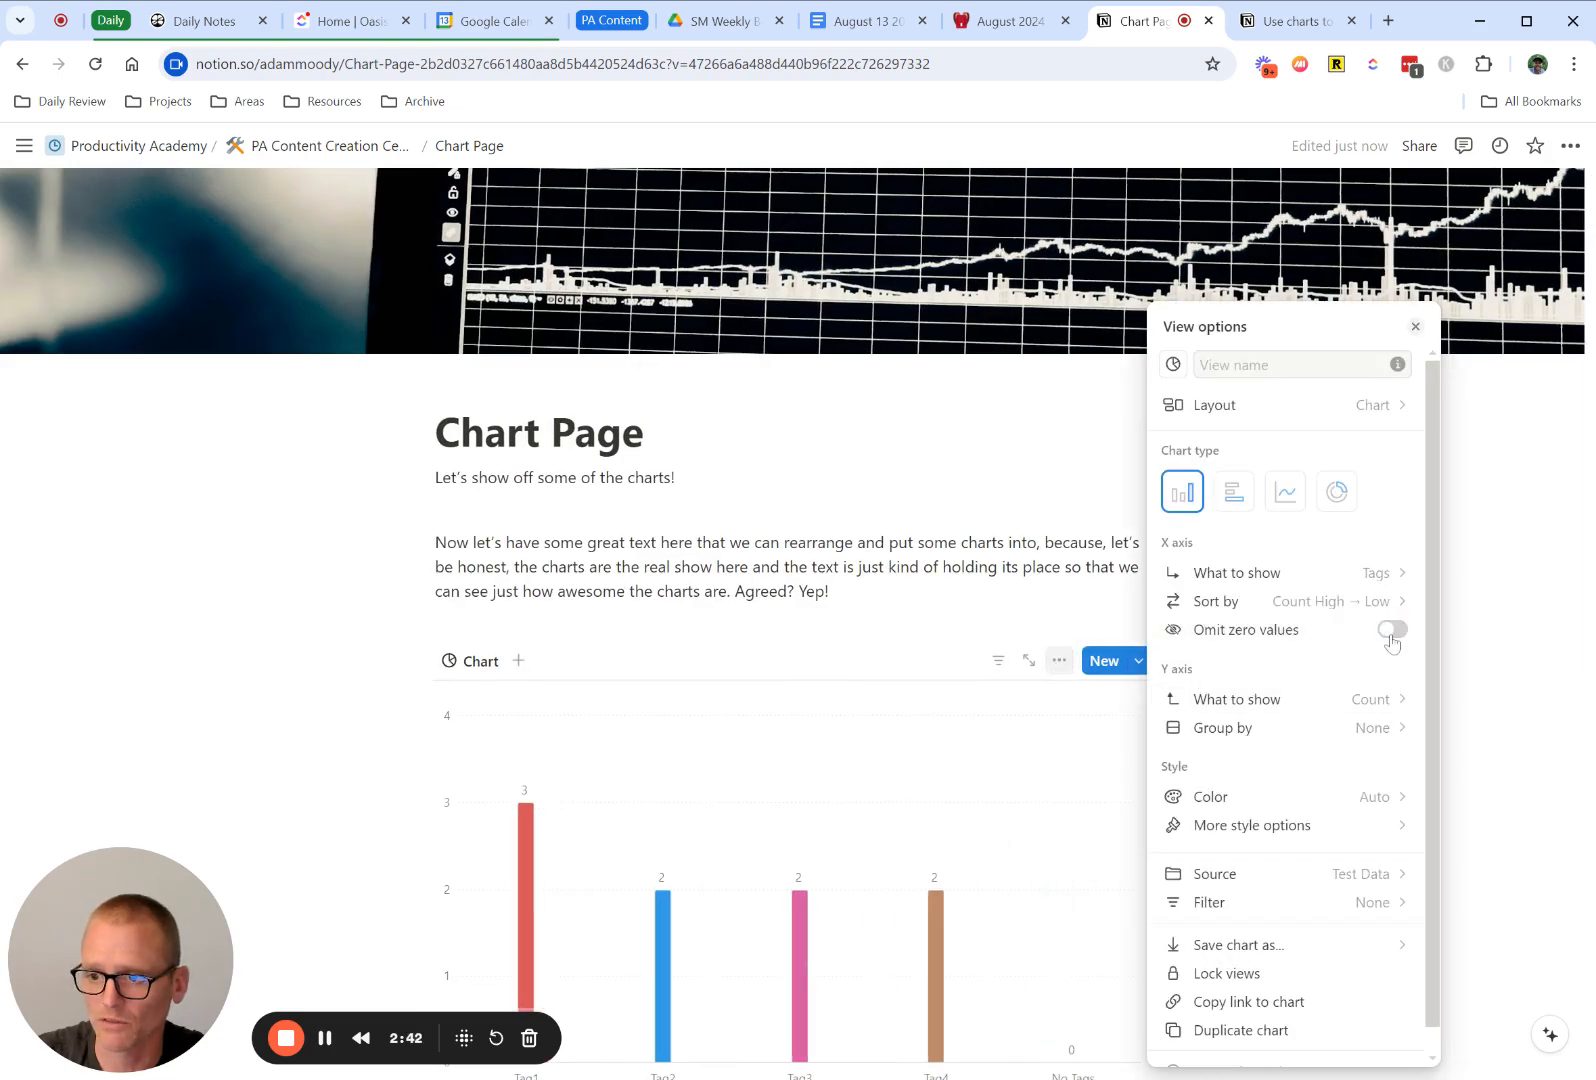
{"action": "left_click", "coordinate": [1391, 630]}
{"action": "left_click", "coordinate": [1391, 630]}
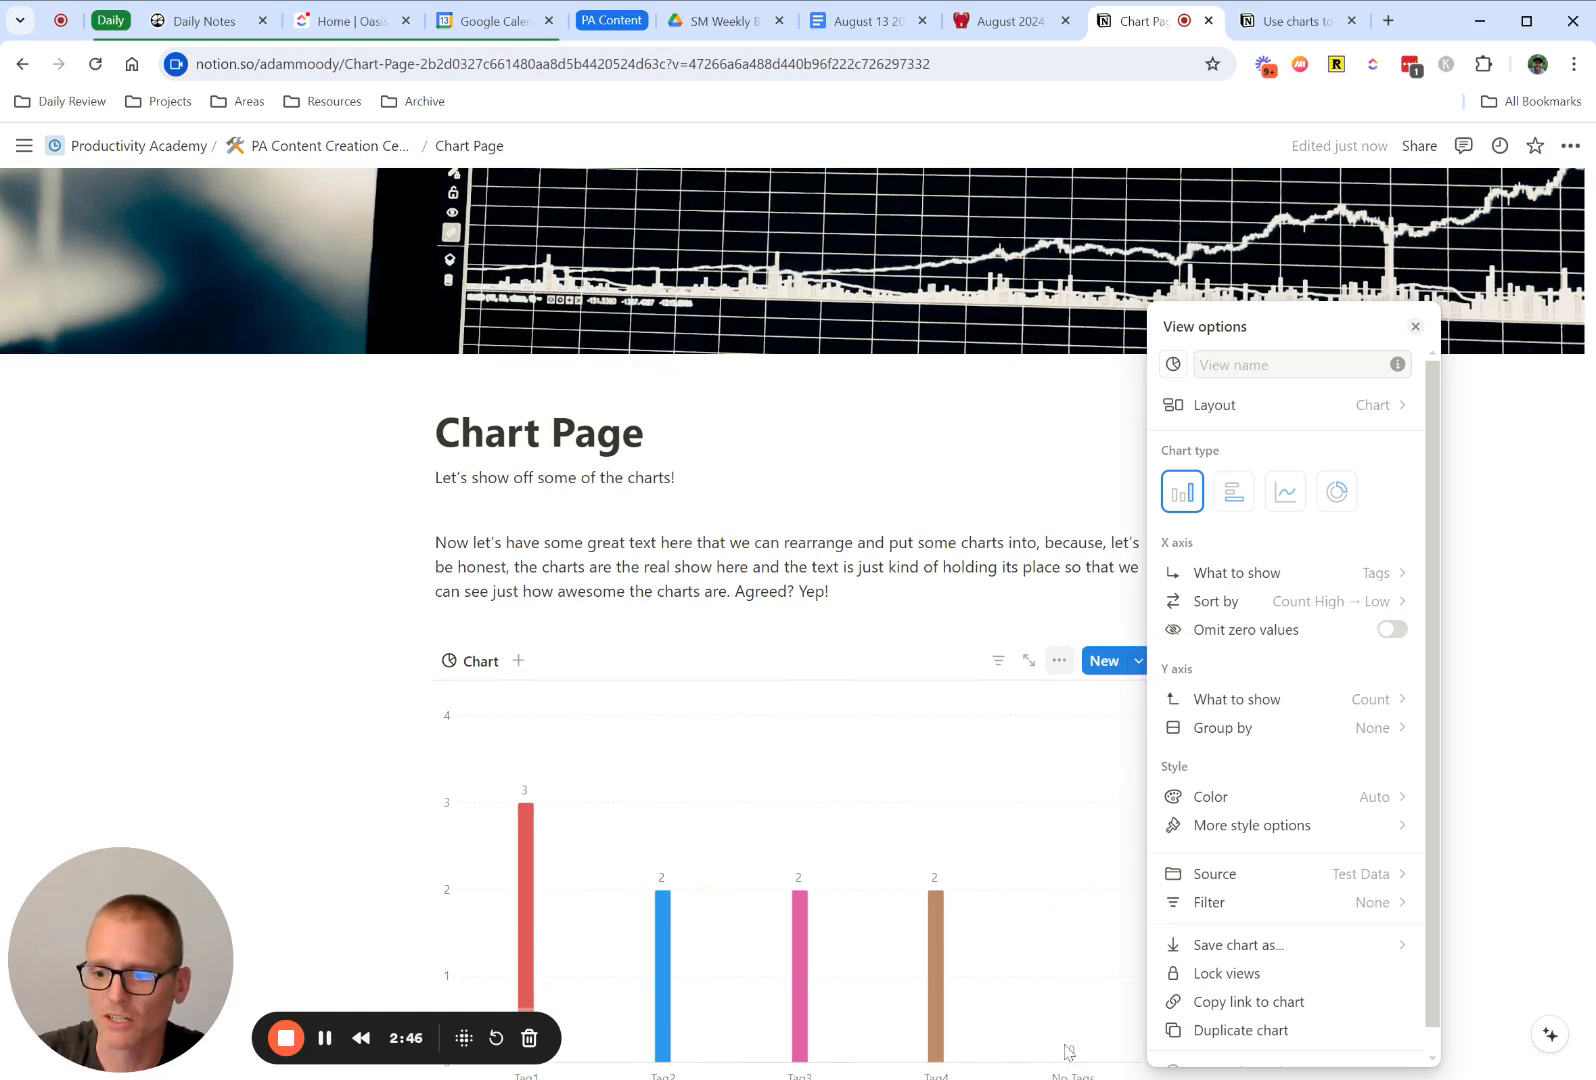
{"action": "left_click", "coordinate": [1393, 630]}
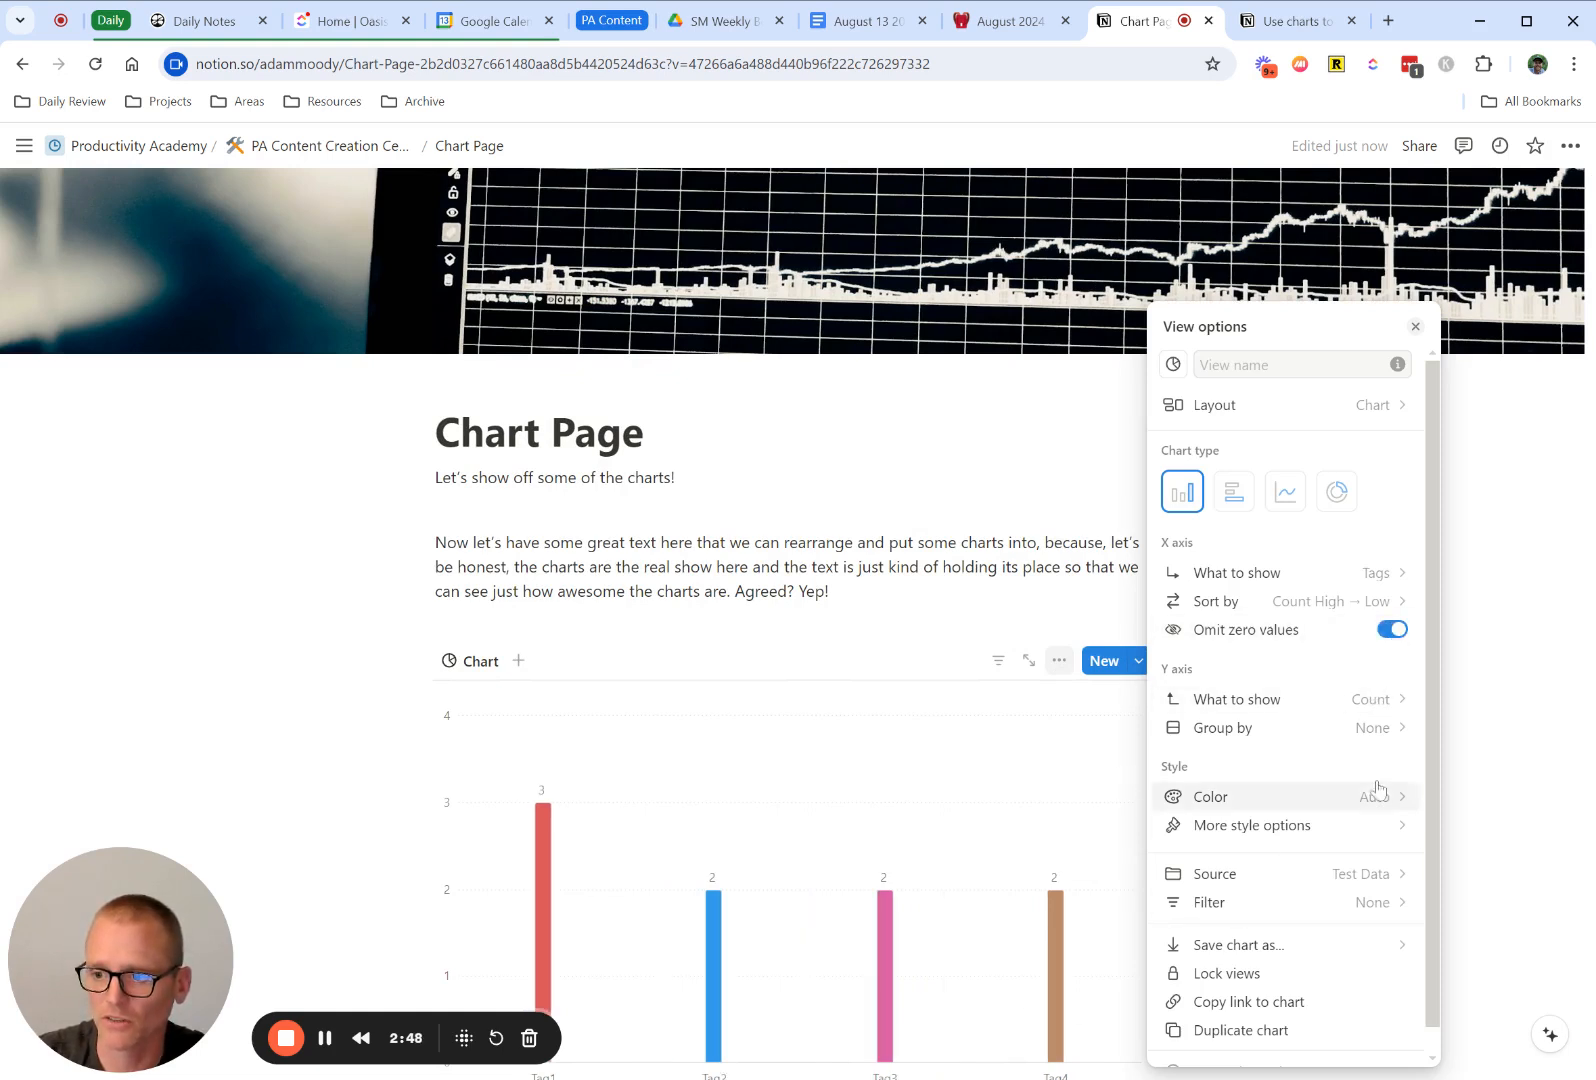
{"action": "left_click", "coordinate": [1489, 741]}
{"action": "scroll", "coordinate": [1066, 983], "scroll_direction": "down", "scroll_amount": 1}
{"action": "scroll", "coordinate": [1066, 983], "scroll_direction": "down", "scroll_amount": 1}
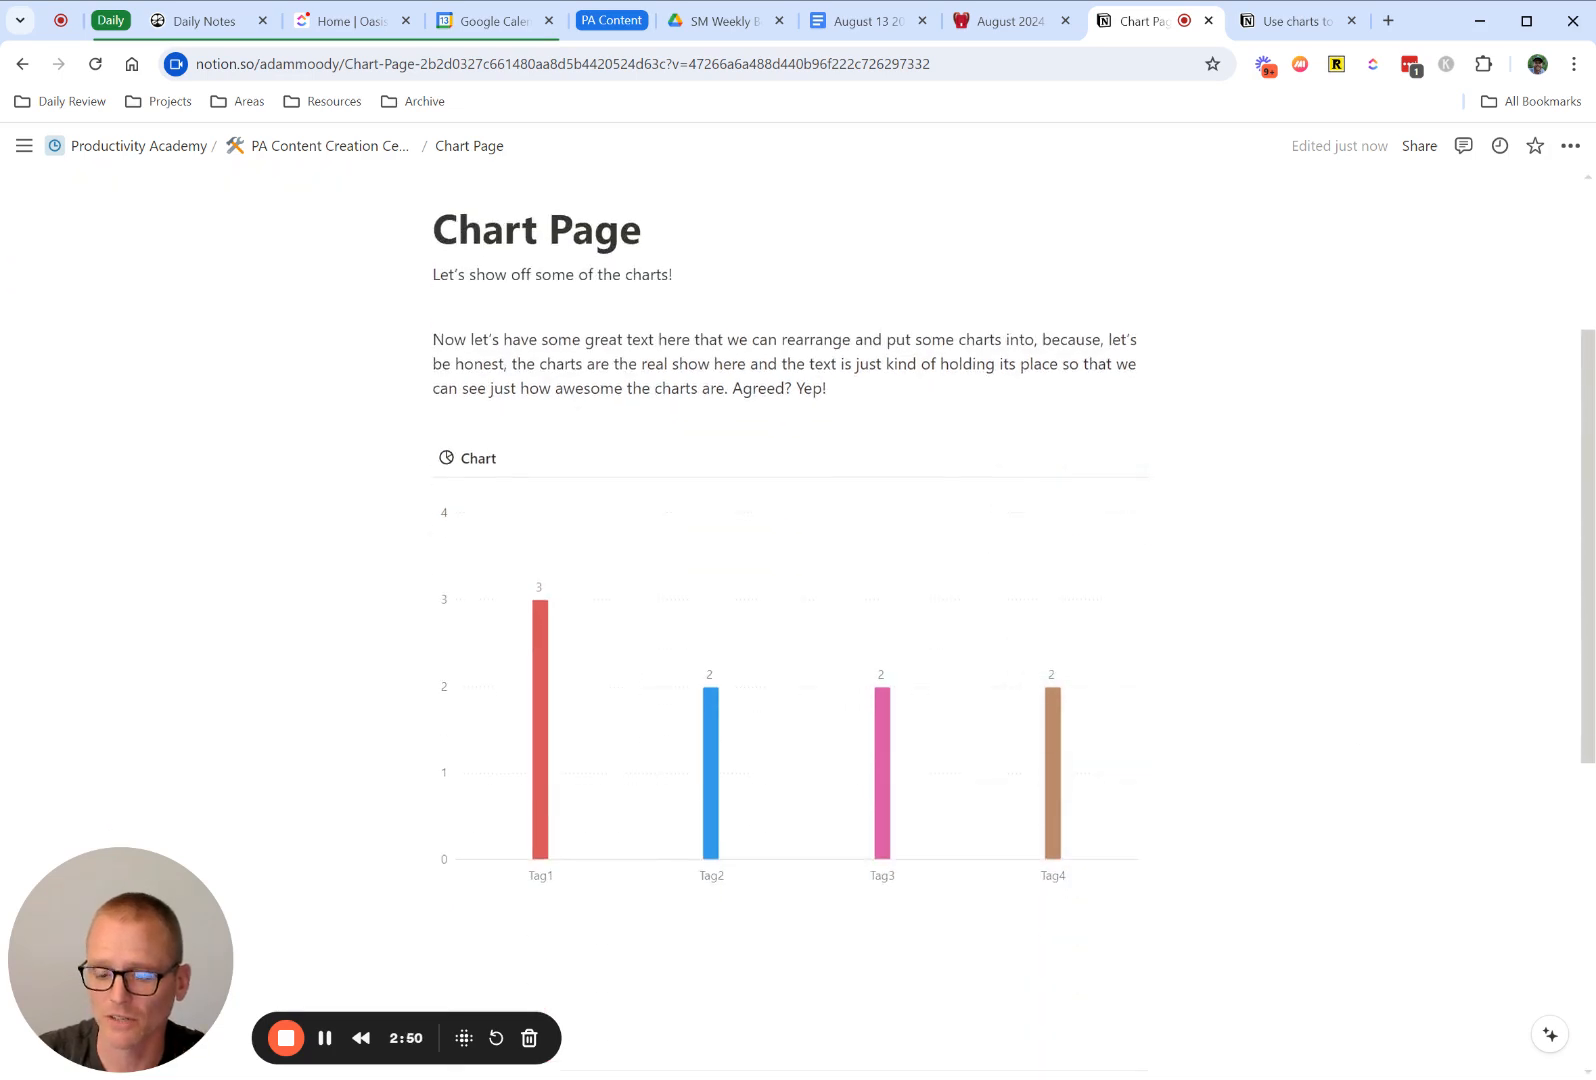
{"action": "scroll", "coordinate": [1058, 908], "scroll_direction": "up", "scroll_amount": 2}
- Examine the chart's available color palettes, additional style options and height choices
{"action": "left_click", "coordinate": [1057, 662]}
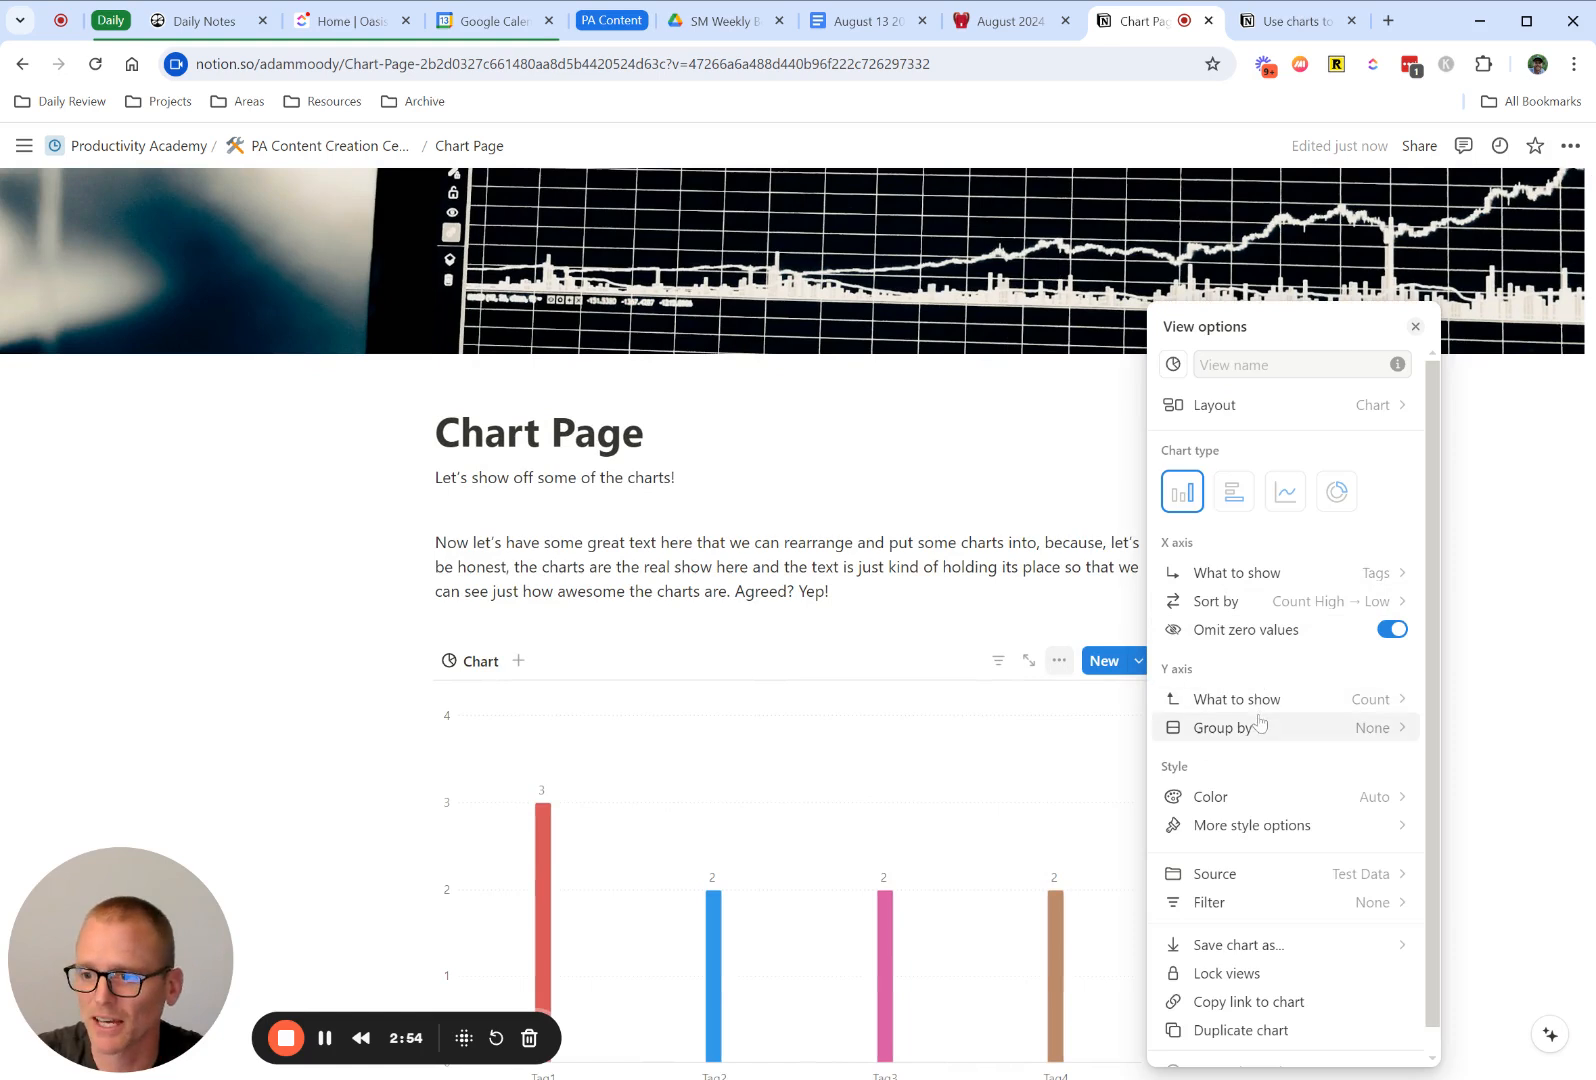
{"action": "scroll", "coordinate": [1262, 722], "scroll_direction": "down", "scroll_amount": 1}
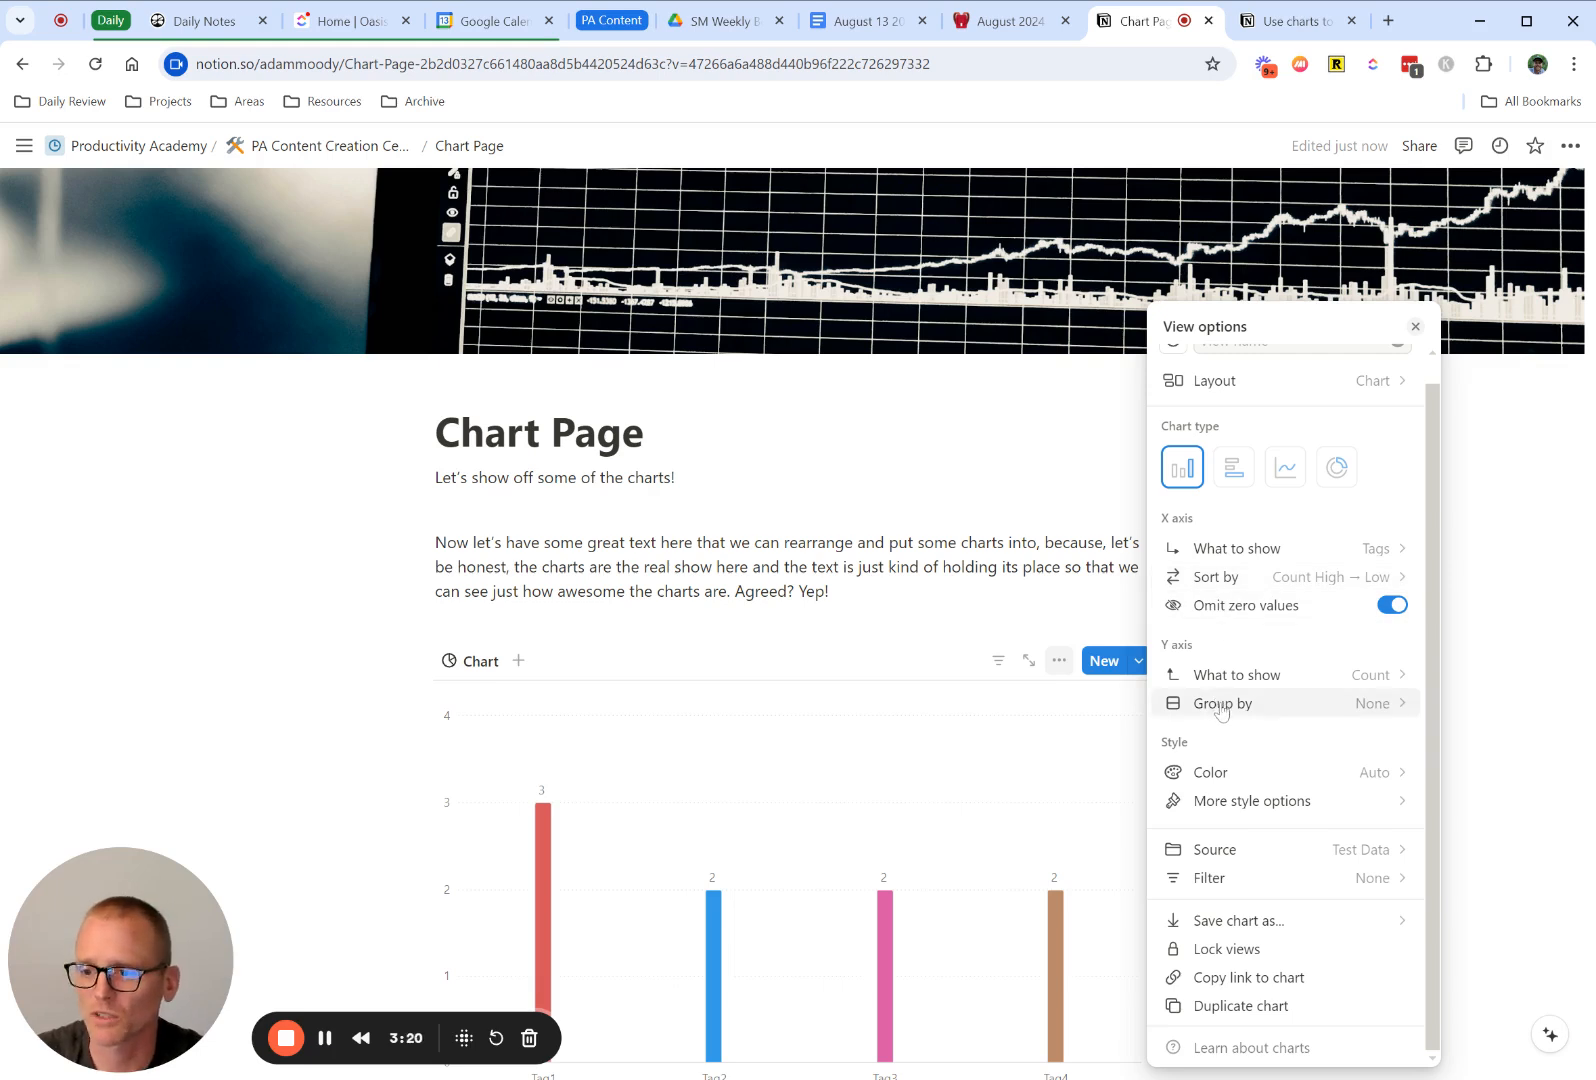
{"action": "left_click", "coordinate": [1342, 778]}
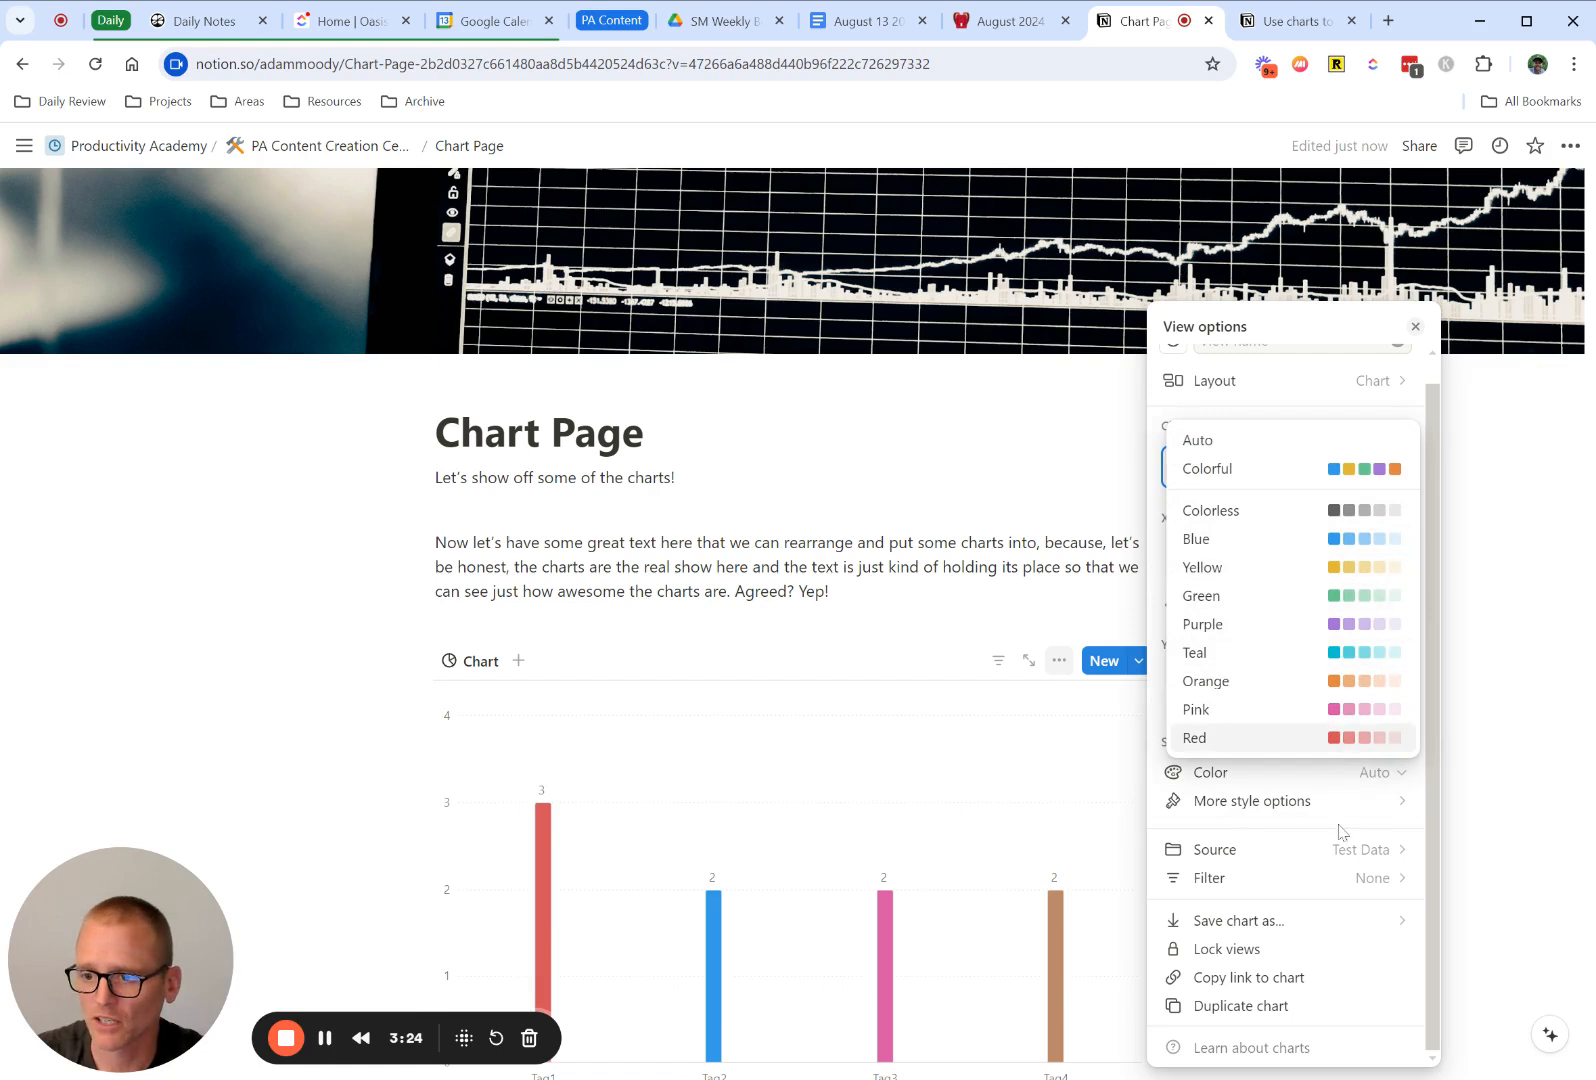
{"action": "left_click", "coordinate": [1330, 812]}
{"action": "left_click", "coordinate": [1295, 806]}
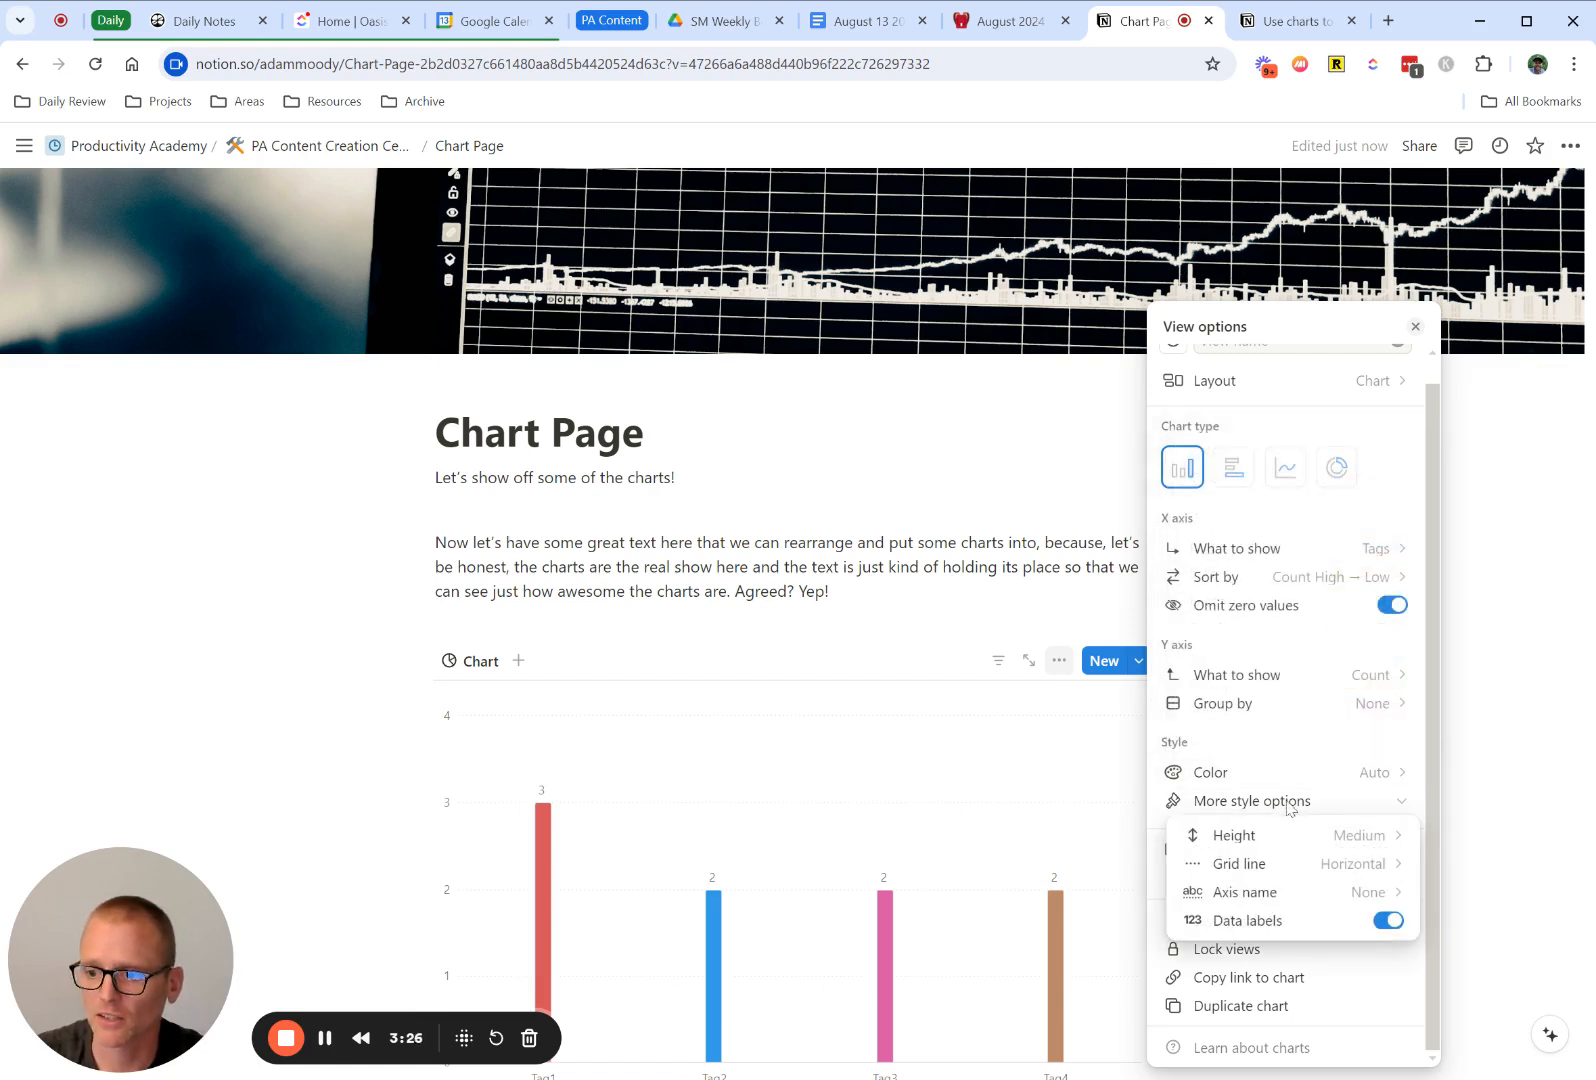
{"action": "left_click", "coordinate": [1312, 840]}
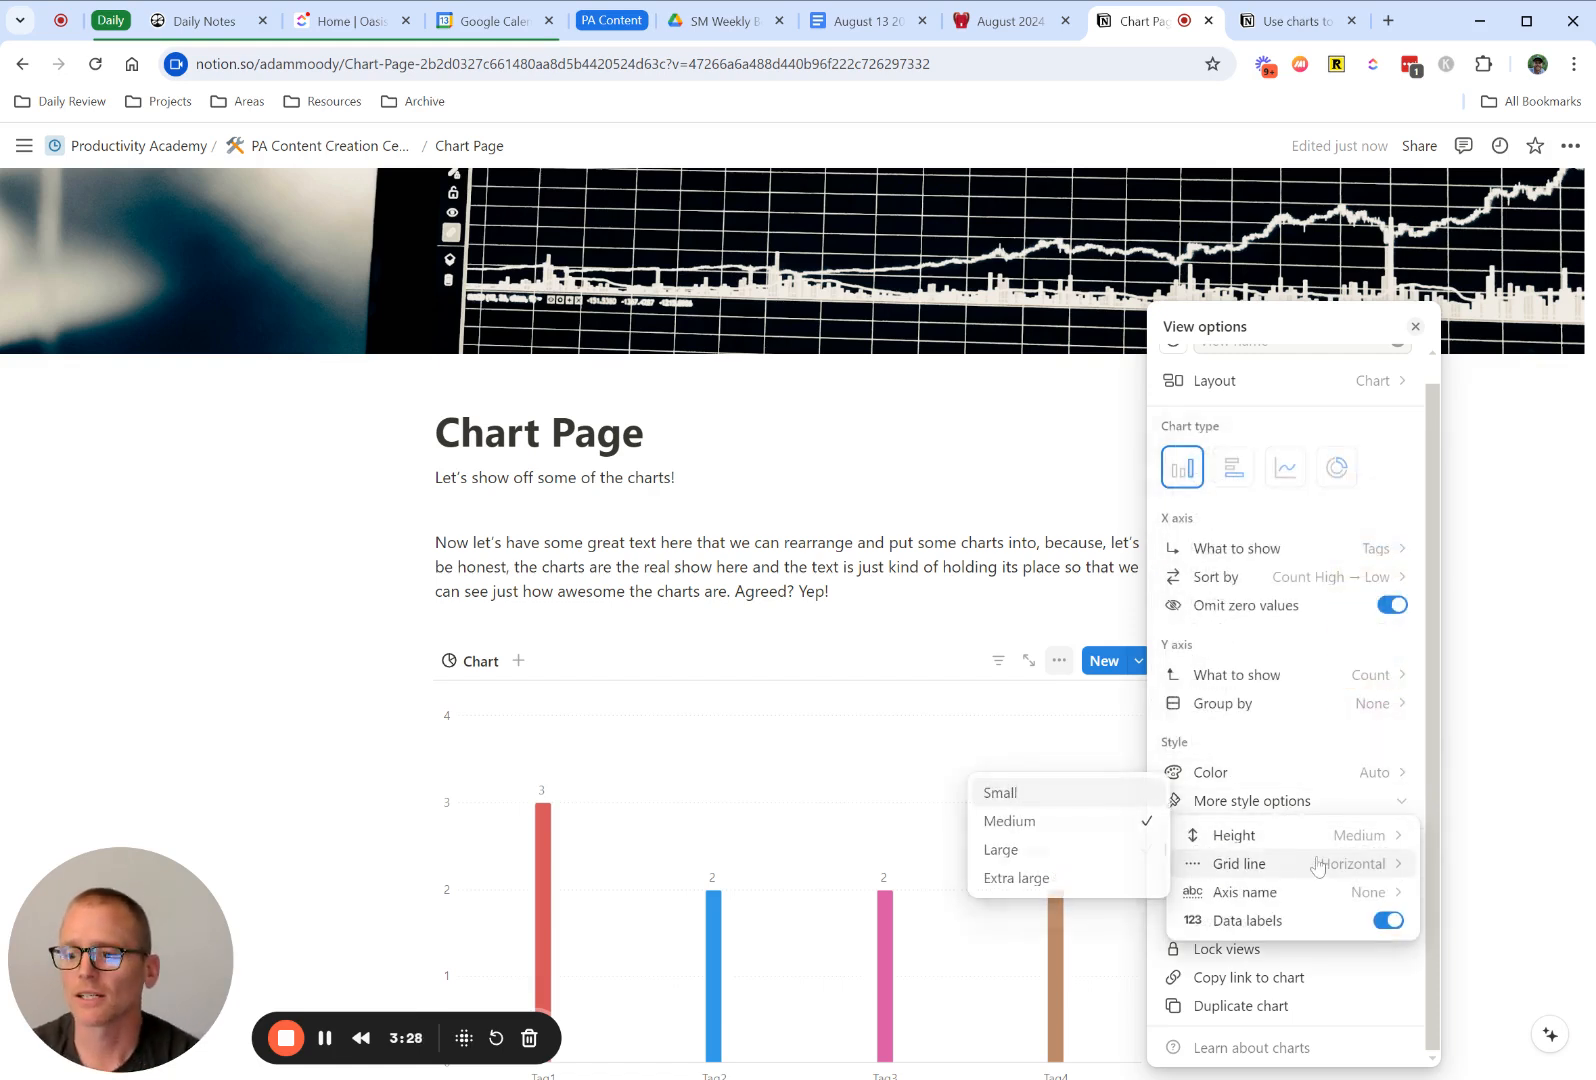
{"action": "mouse_move", "coordinate": [1320, 882]}
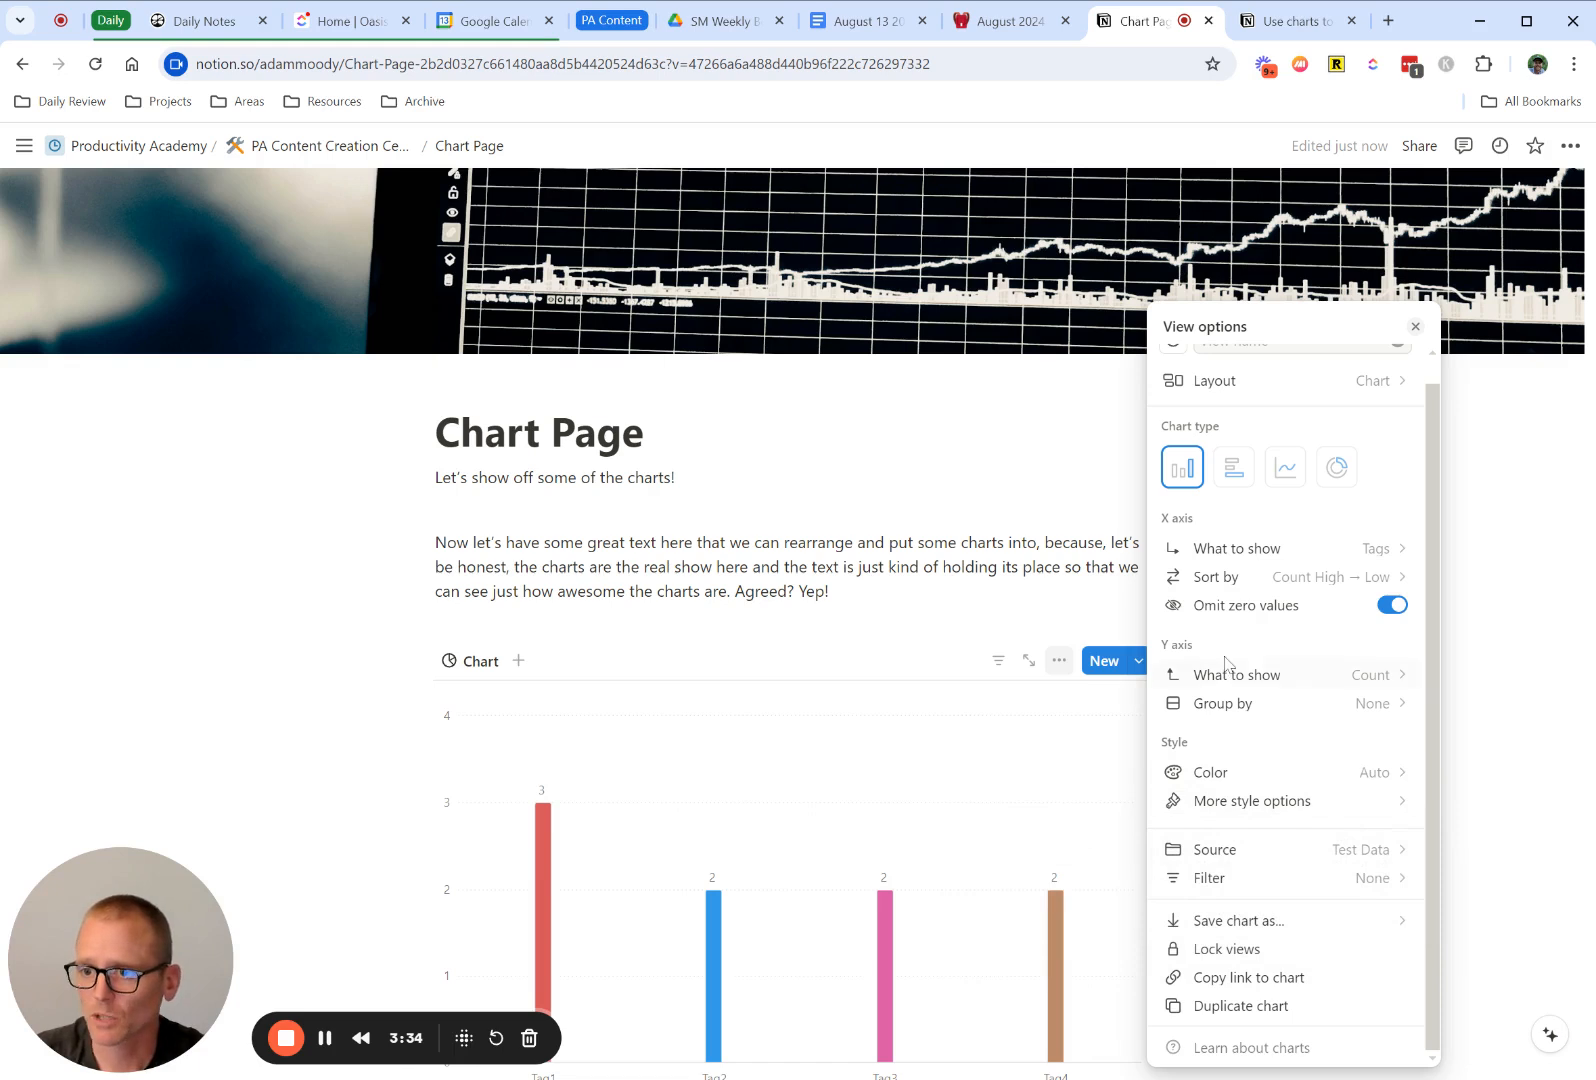
- Close the chart's view options and look at the view types that can be added alongside the chart
{"action": "scroll", "coordinate": [1225, 666], "scroll_direction": "up", "scroll_amount": 1}
{"action": "left_click", "coordinate": [889, 657]}
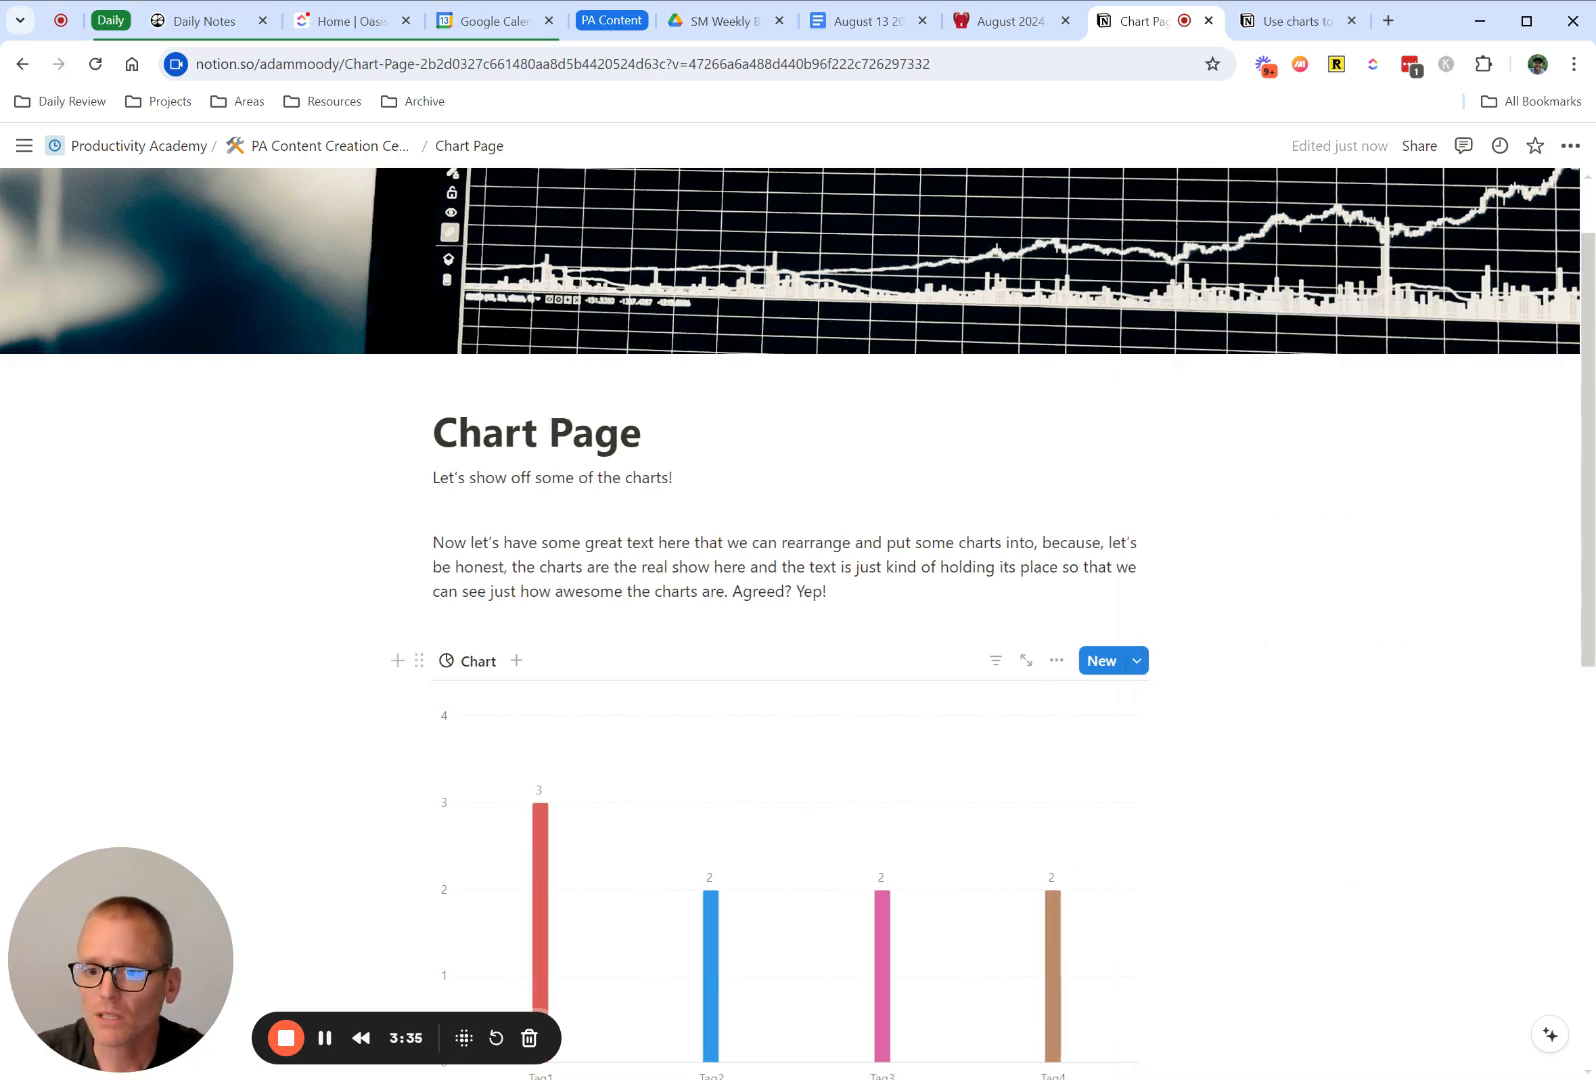
{"action": "left_click", "coordinate": [516, 662]}
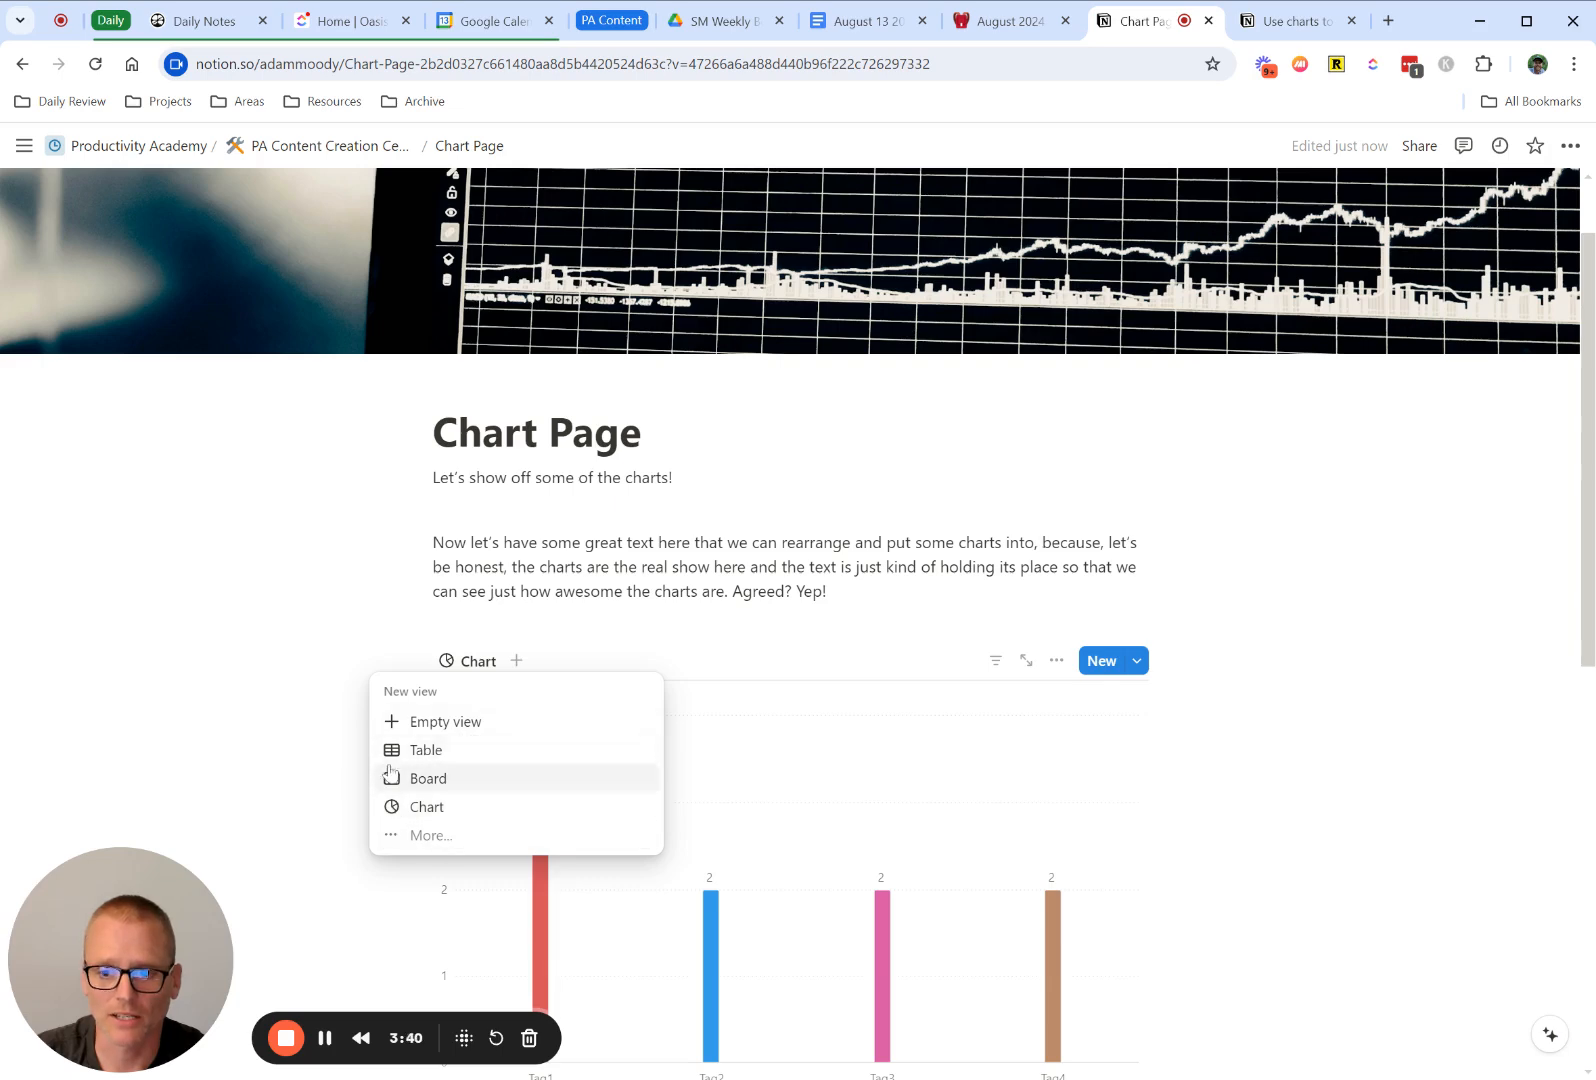
{"action": "left_click", "coordinate": [298, 711]}
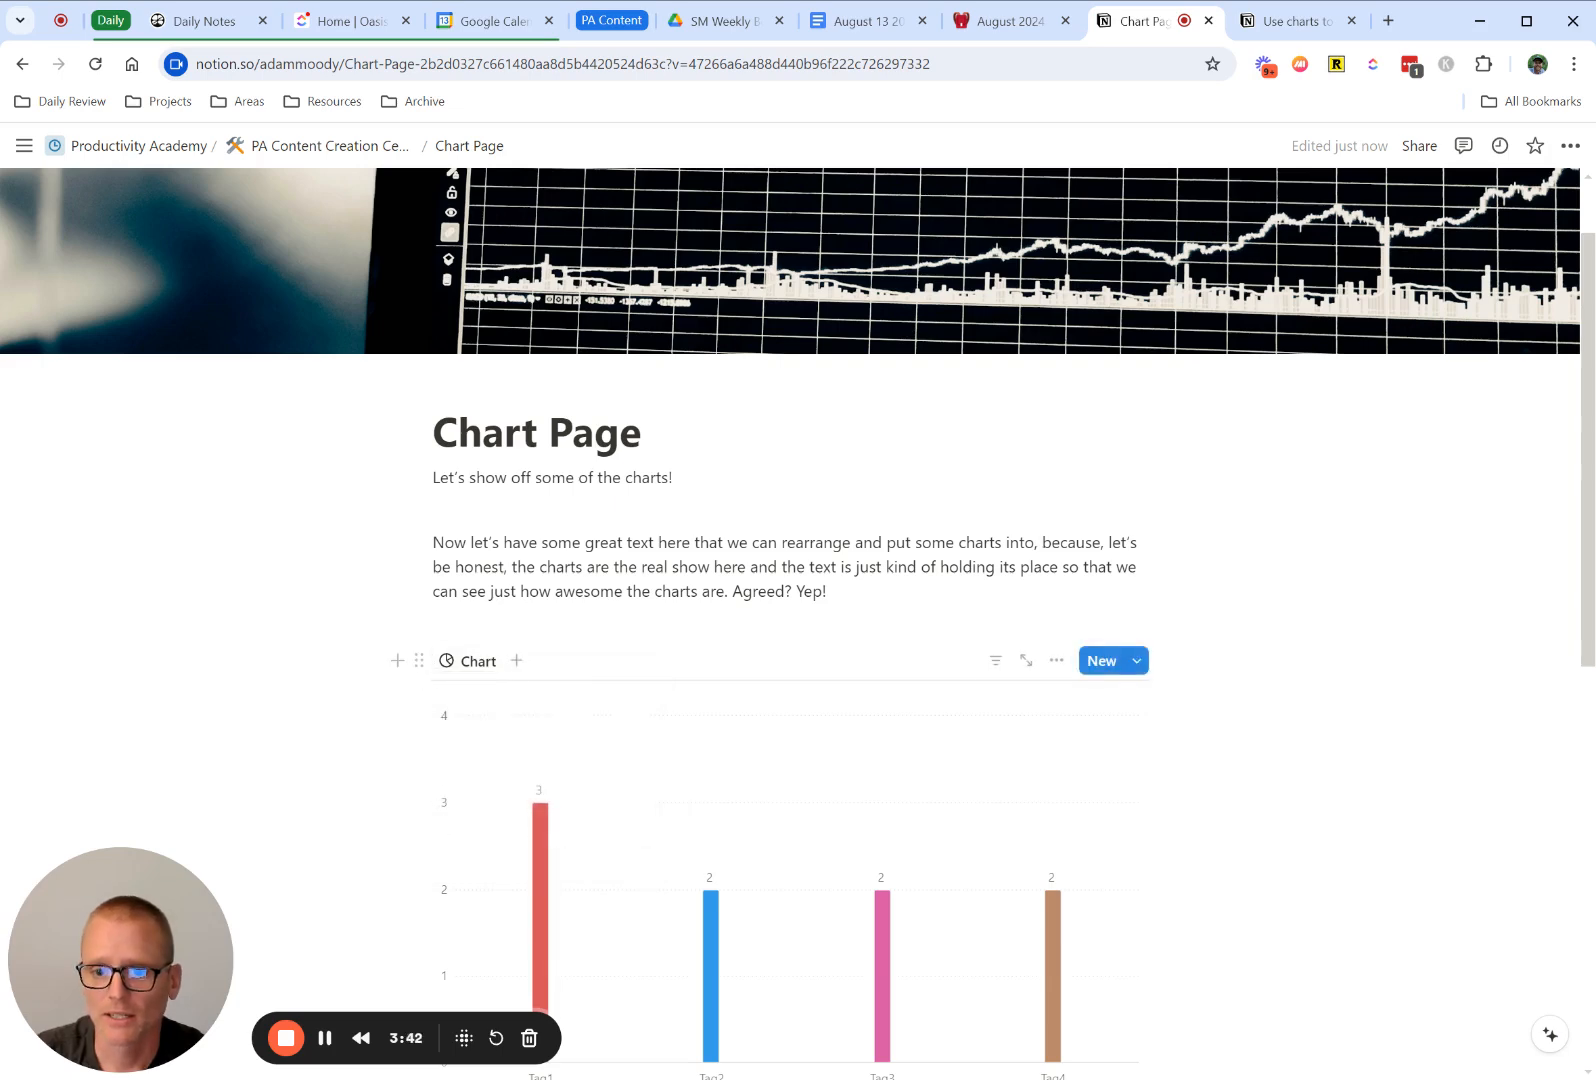
- Move the chart into a column beside the text paragraph, and return it to full width above the paragraph
{"action": "scroll", "coordinate": [427, 657], "scroll_direction": "down", "scroll_amount": 1}
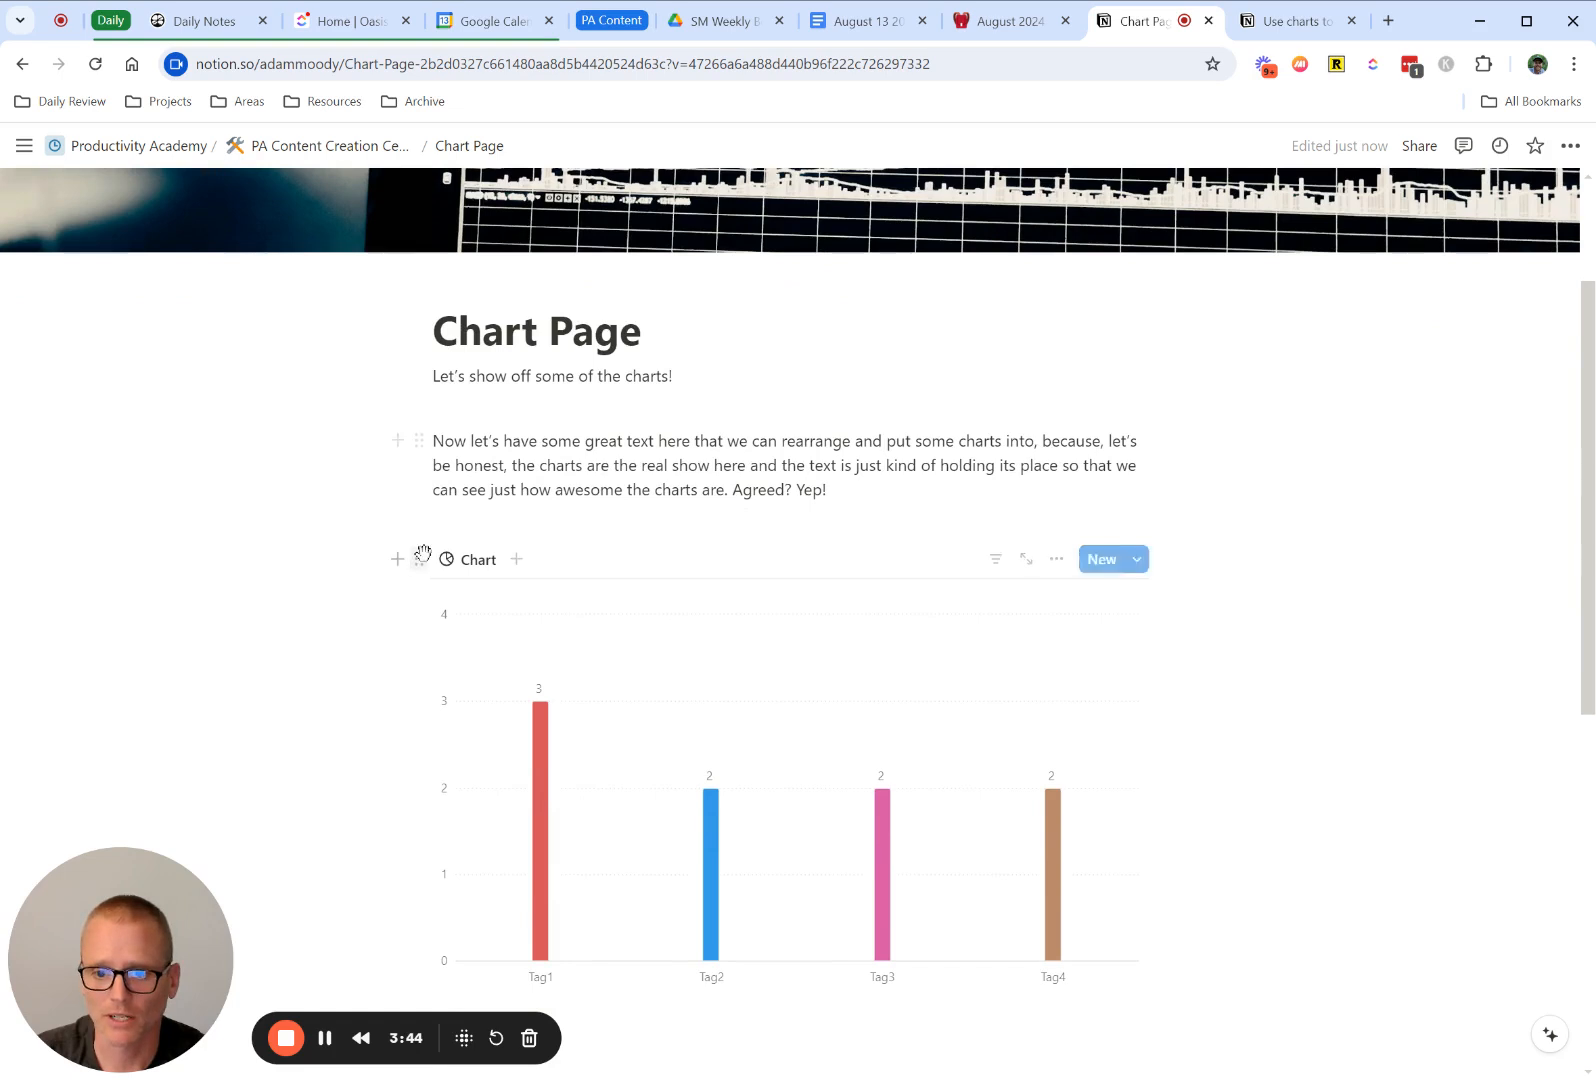
{"action": "left_click_drag", "start_coordinate": [416, 560], "coordinate": [433, 462]}
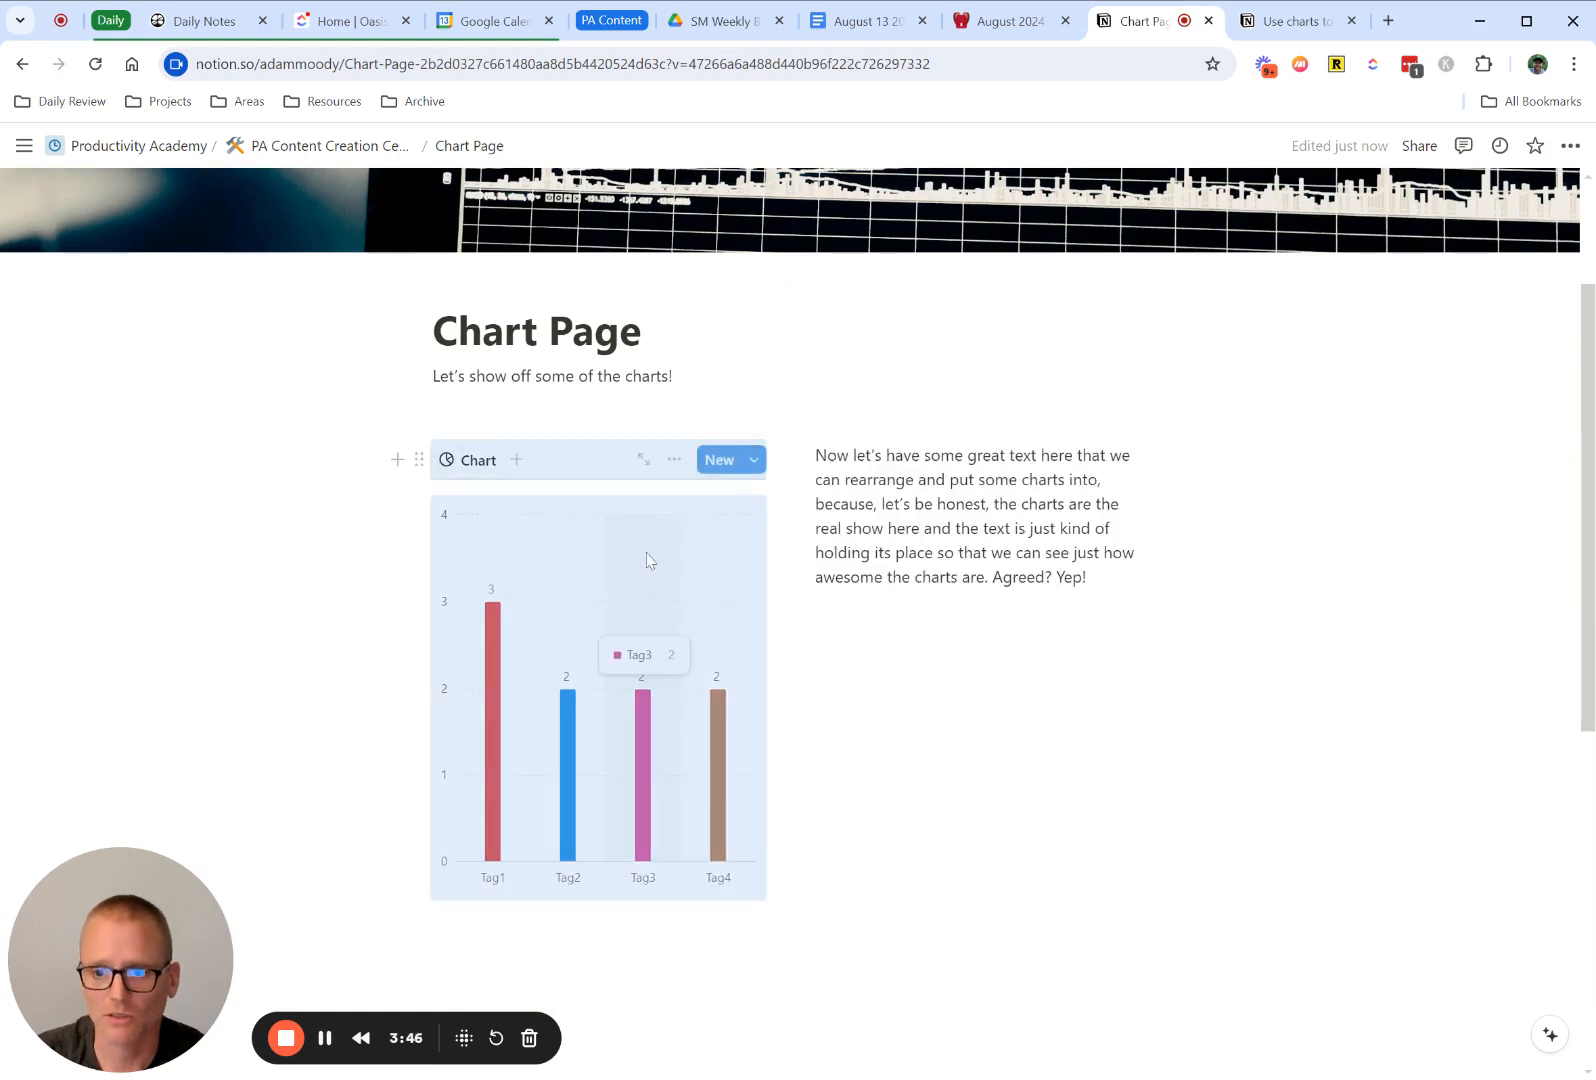
{"action": "left_click", "coordinate": [917, 552]}
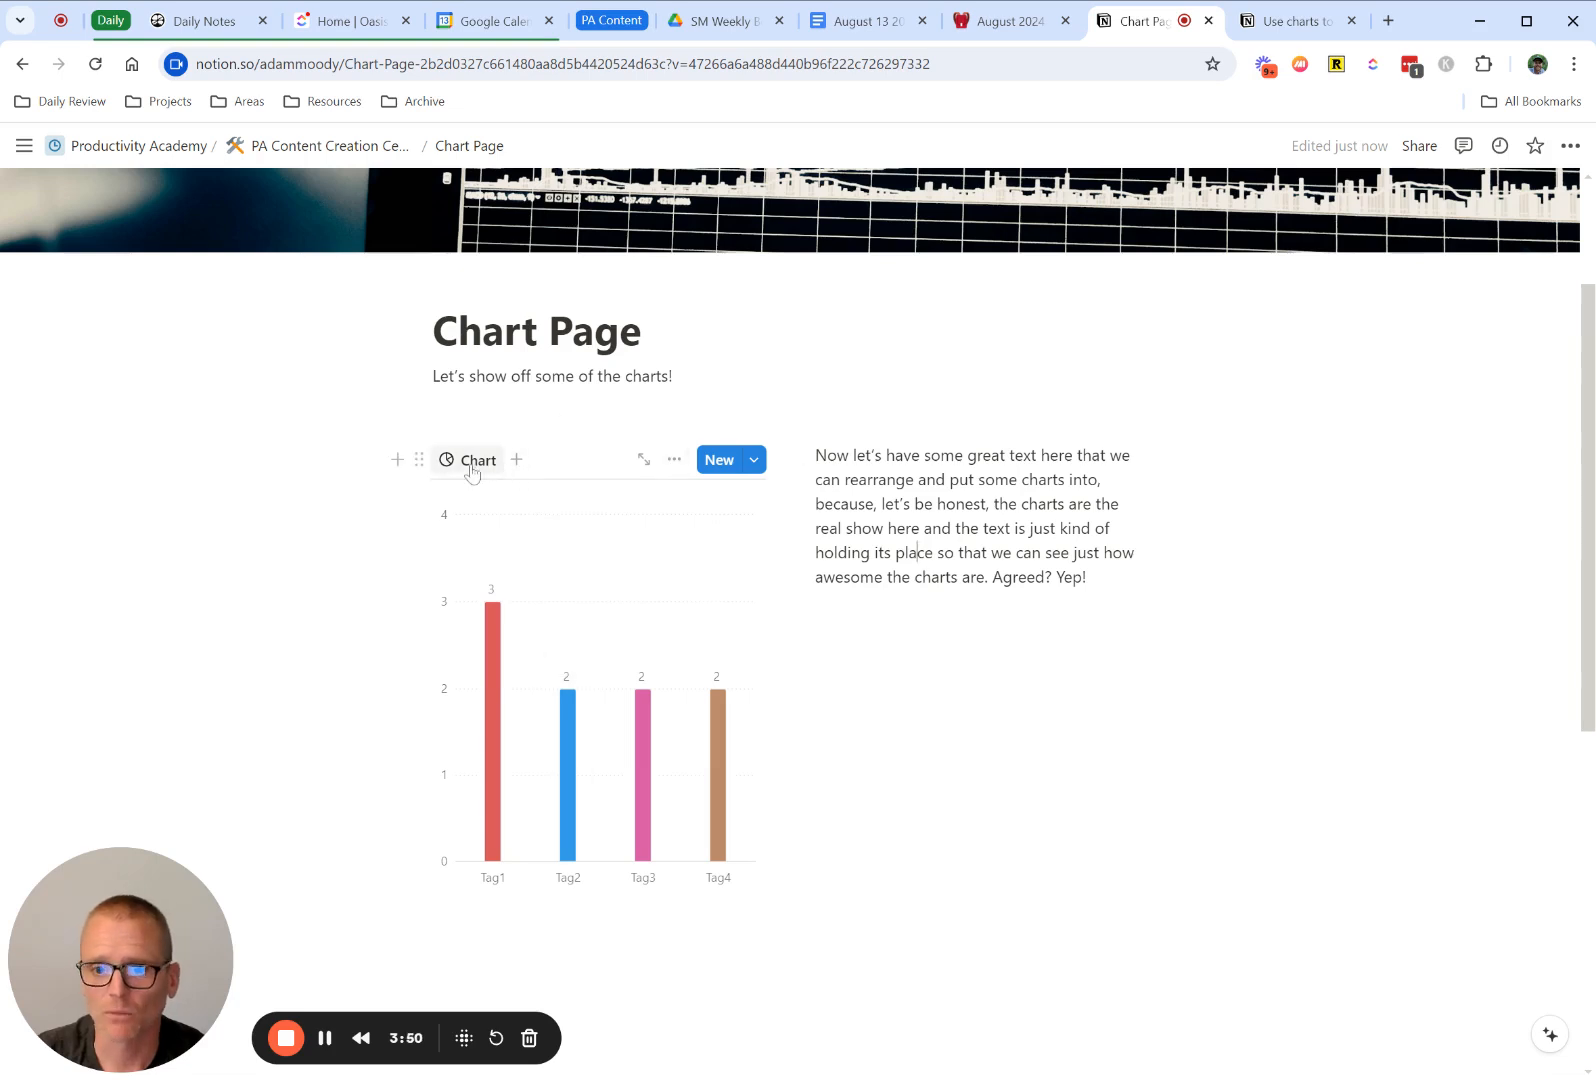
{"action": "left_click_drag", "start_coordinate": [420, 456], "coordinate": [593, 413]}
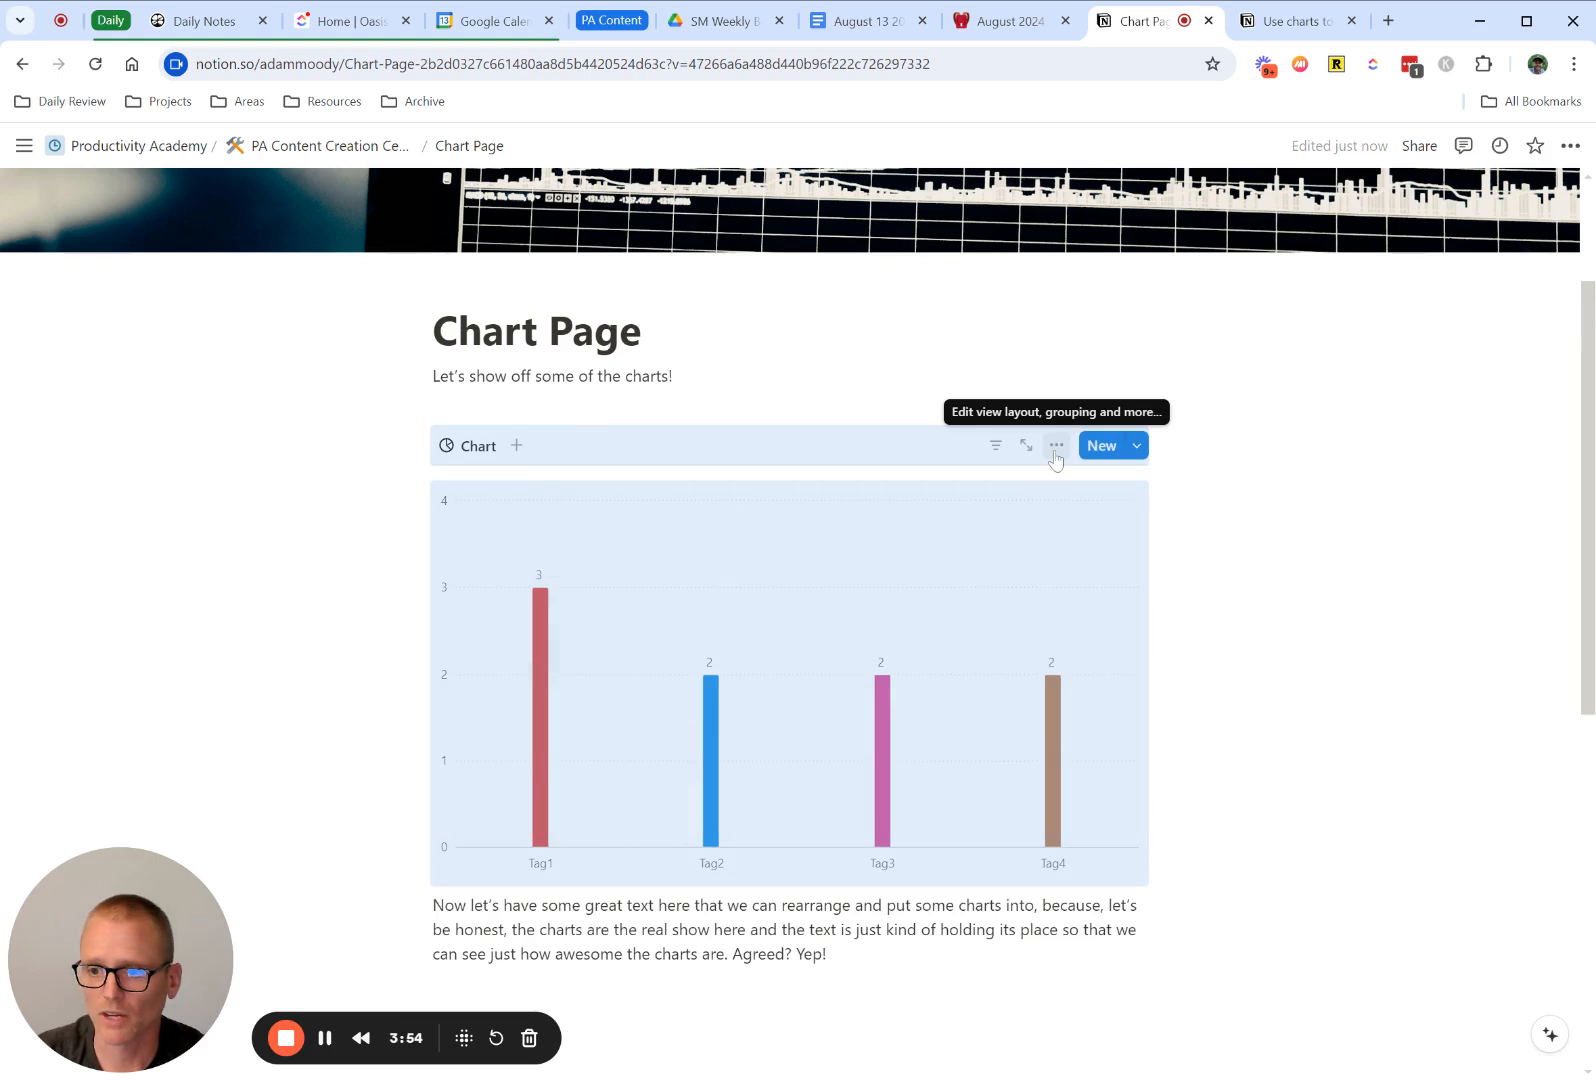
{"action": "left_click", "coordinate": [325, 1042]}
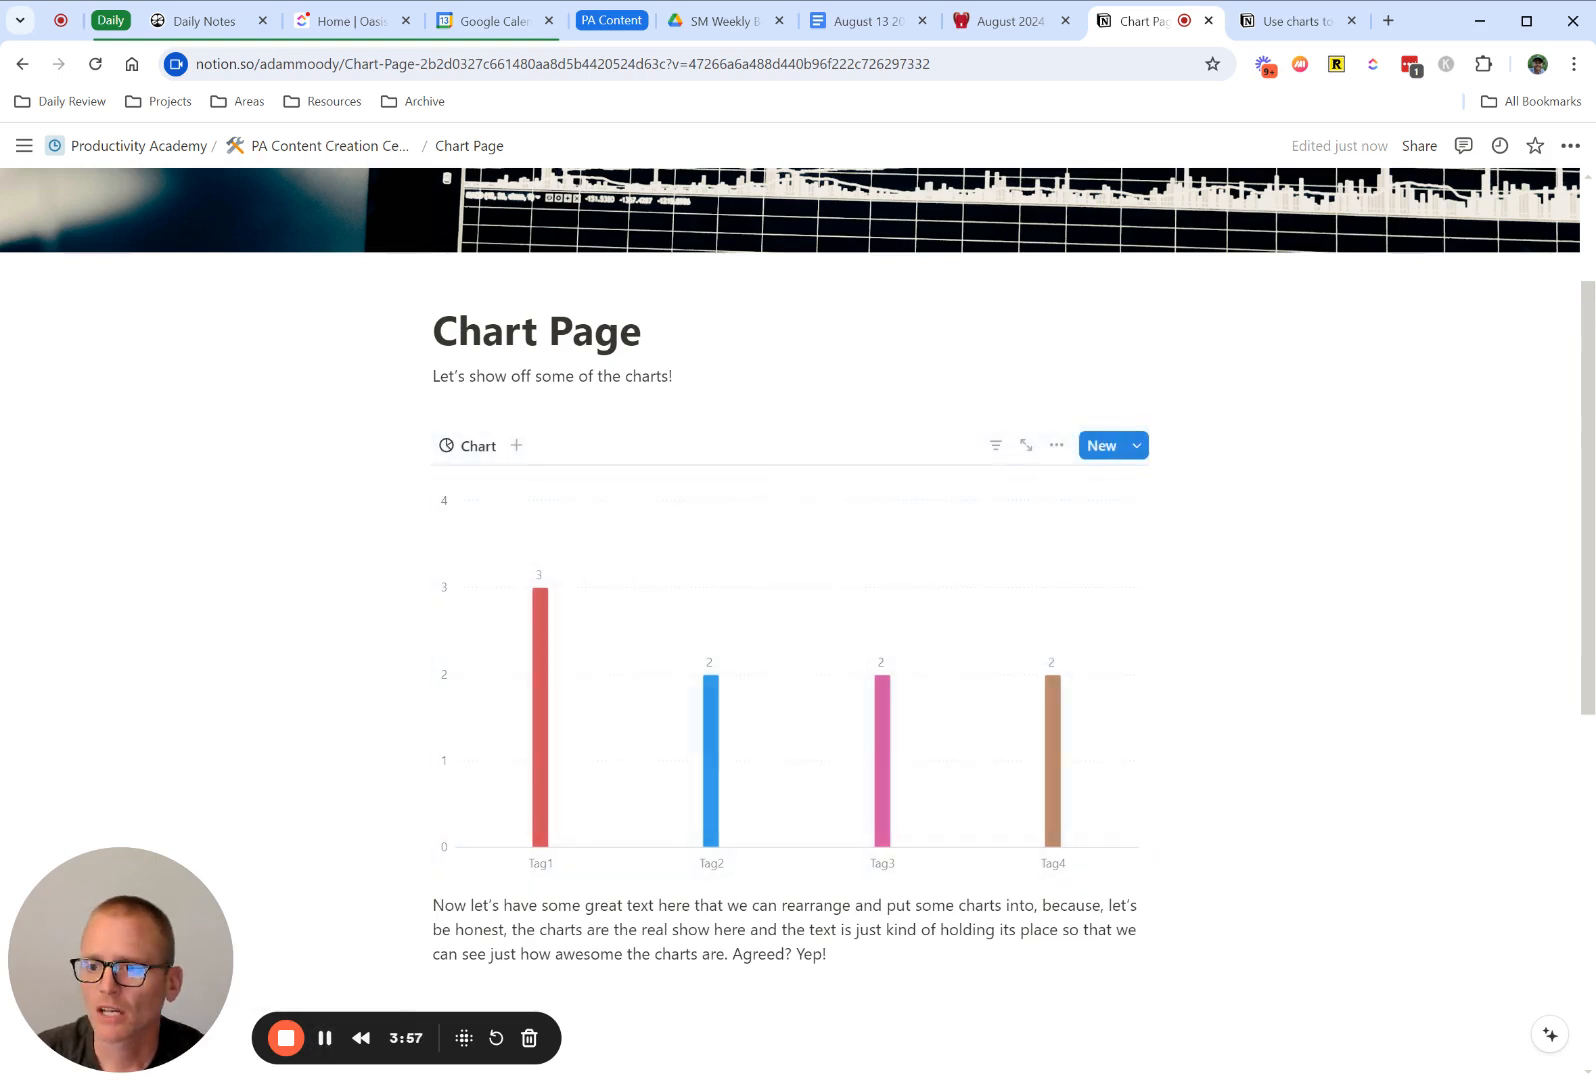
- Look through the chart's view options, down to the link and duplicate commands, and close them
{"action": "left_click", "coordinate": [1056, 445]}
{"action": "scroll", "coordinate": [1243, 905], "scroll_direction": "down", "scroll_amount": 1}
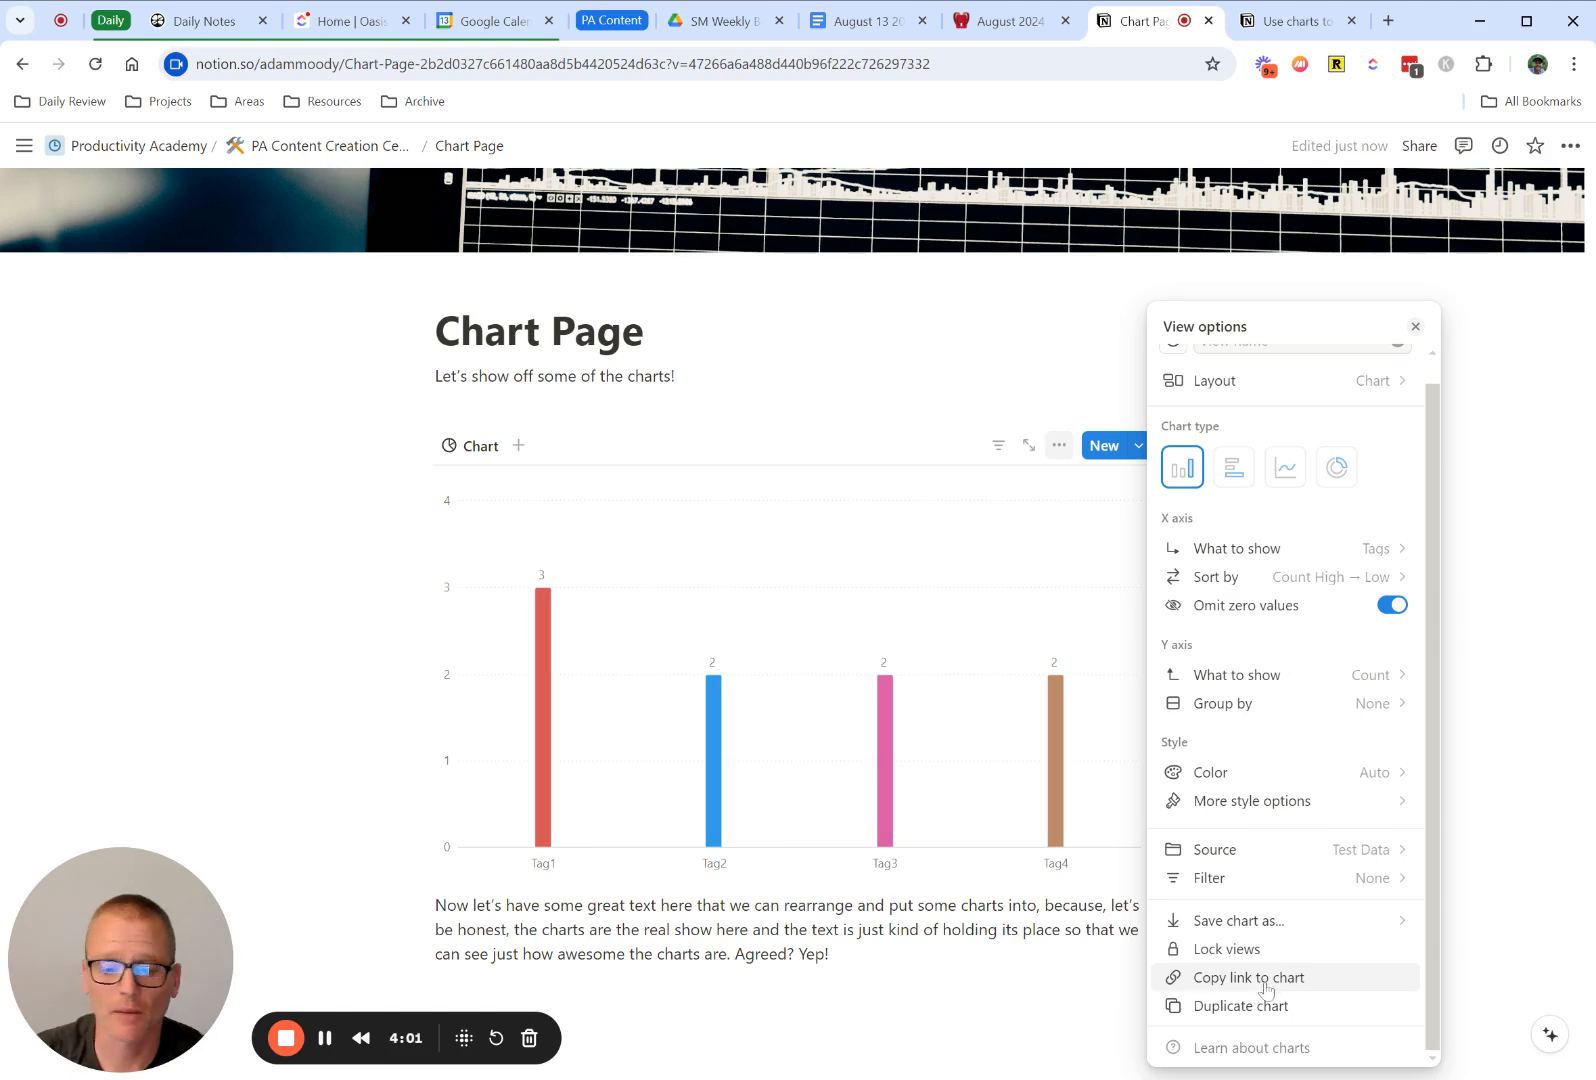
{"action": "left_click", "coordinate": [901, 1000]}
- Insert a vertical bar chart below the text paragraph, based on a new blank database
{"action": "key", "text": "Return"}
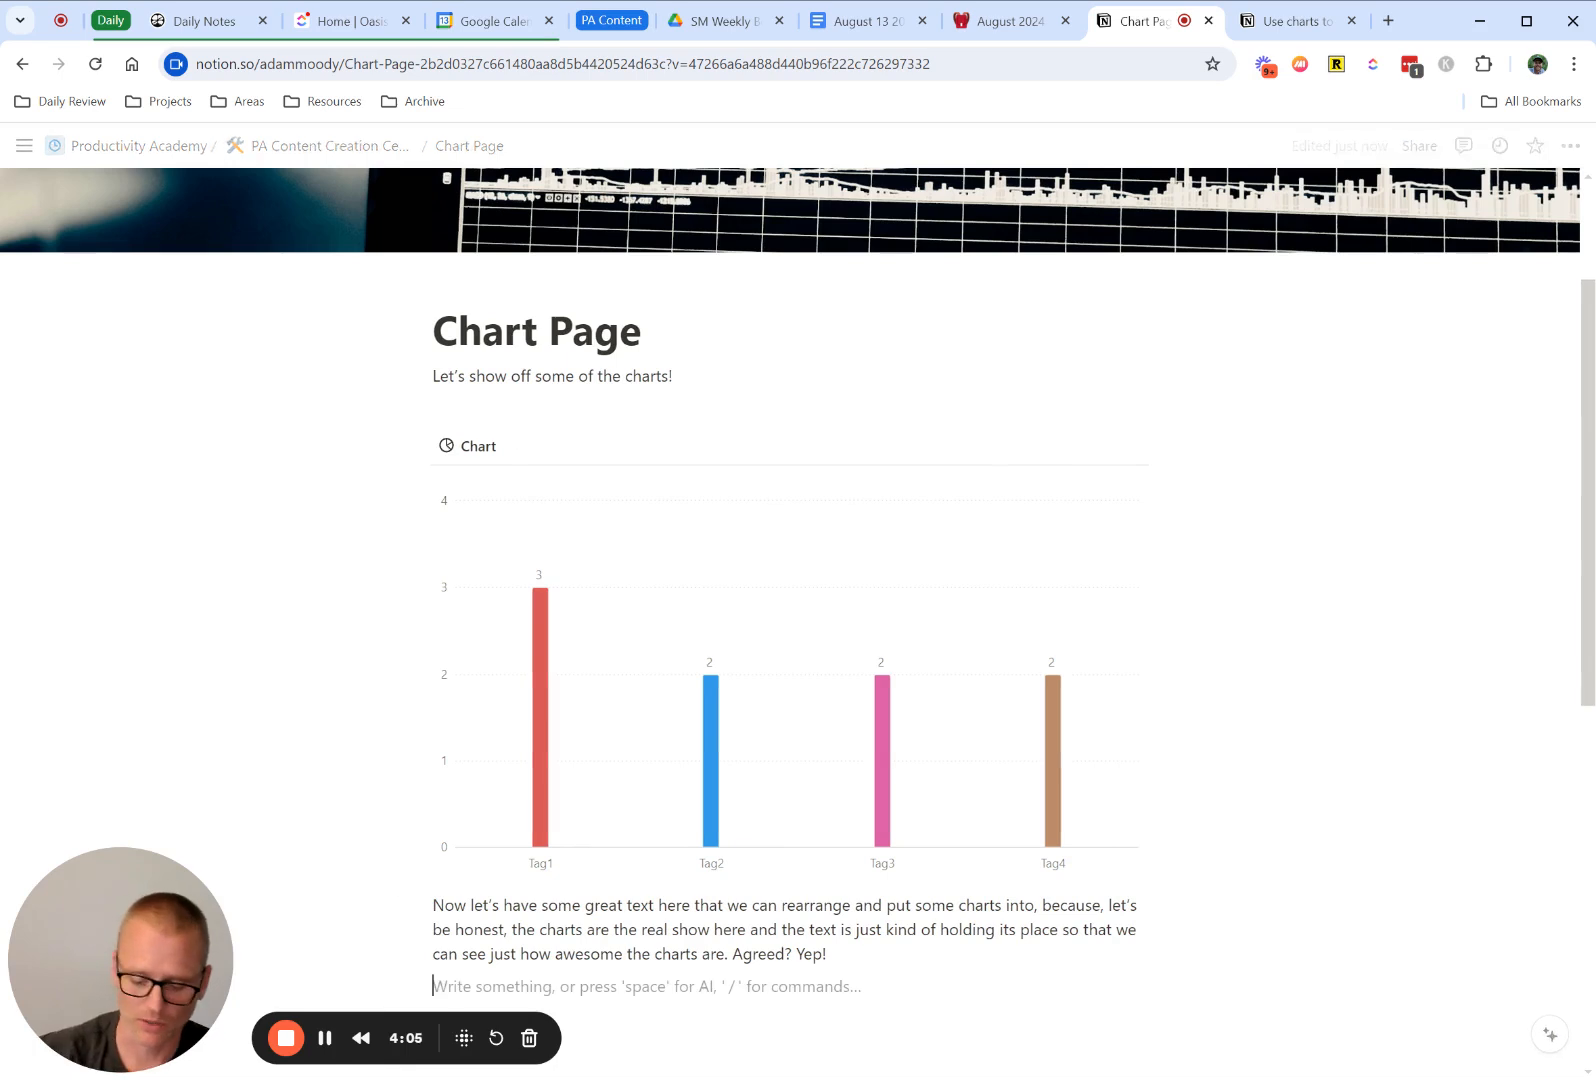
{"action": "type", "text": "/chart"}
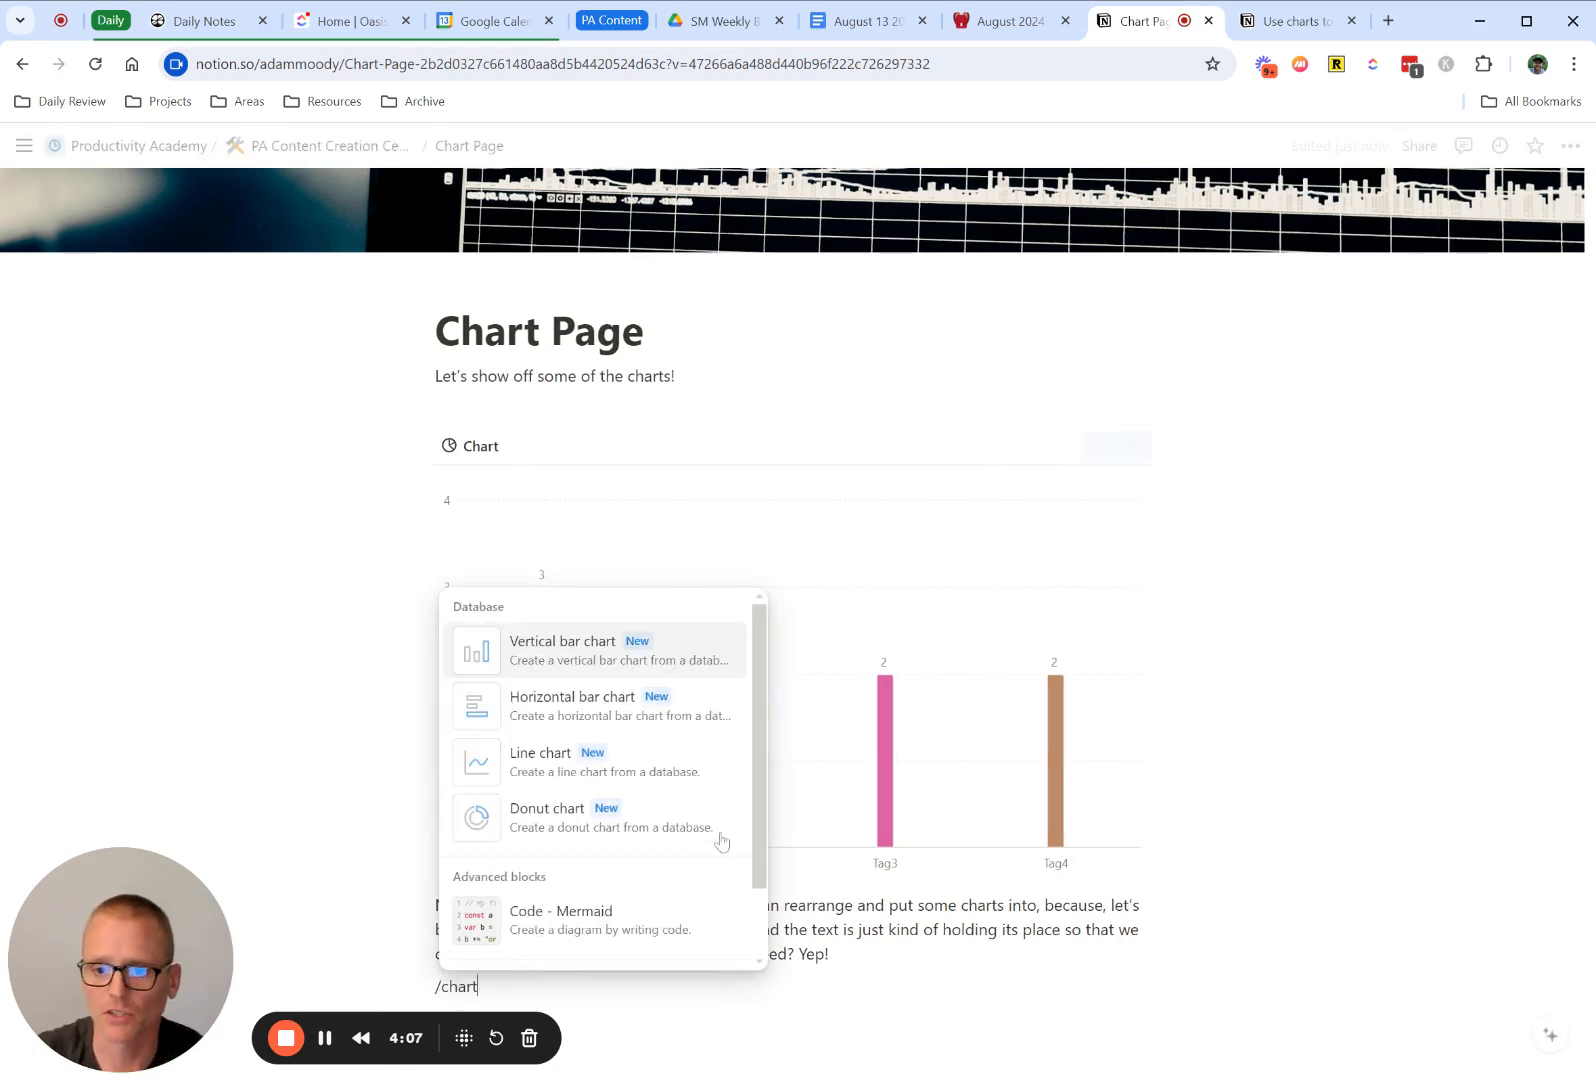
{"action": "left_click", "coordinate": [556, 663]}
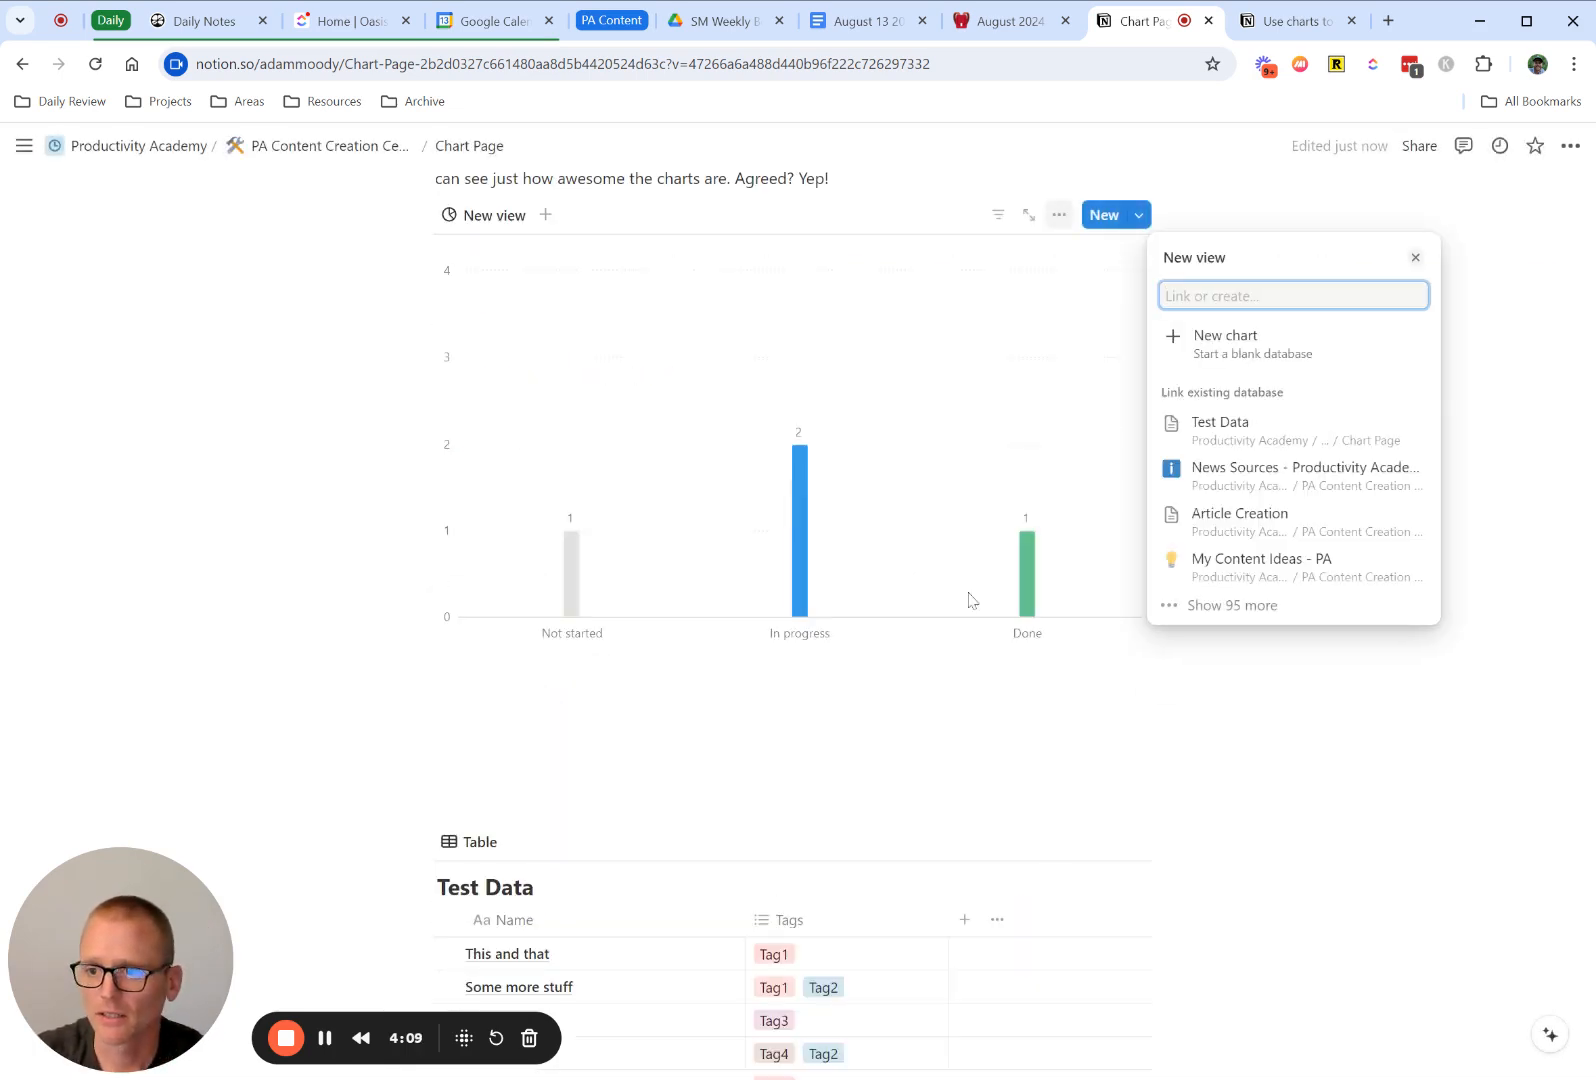
{"action": "left_click", "coordinate": [1241, 360]}
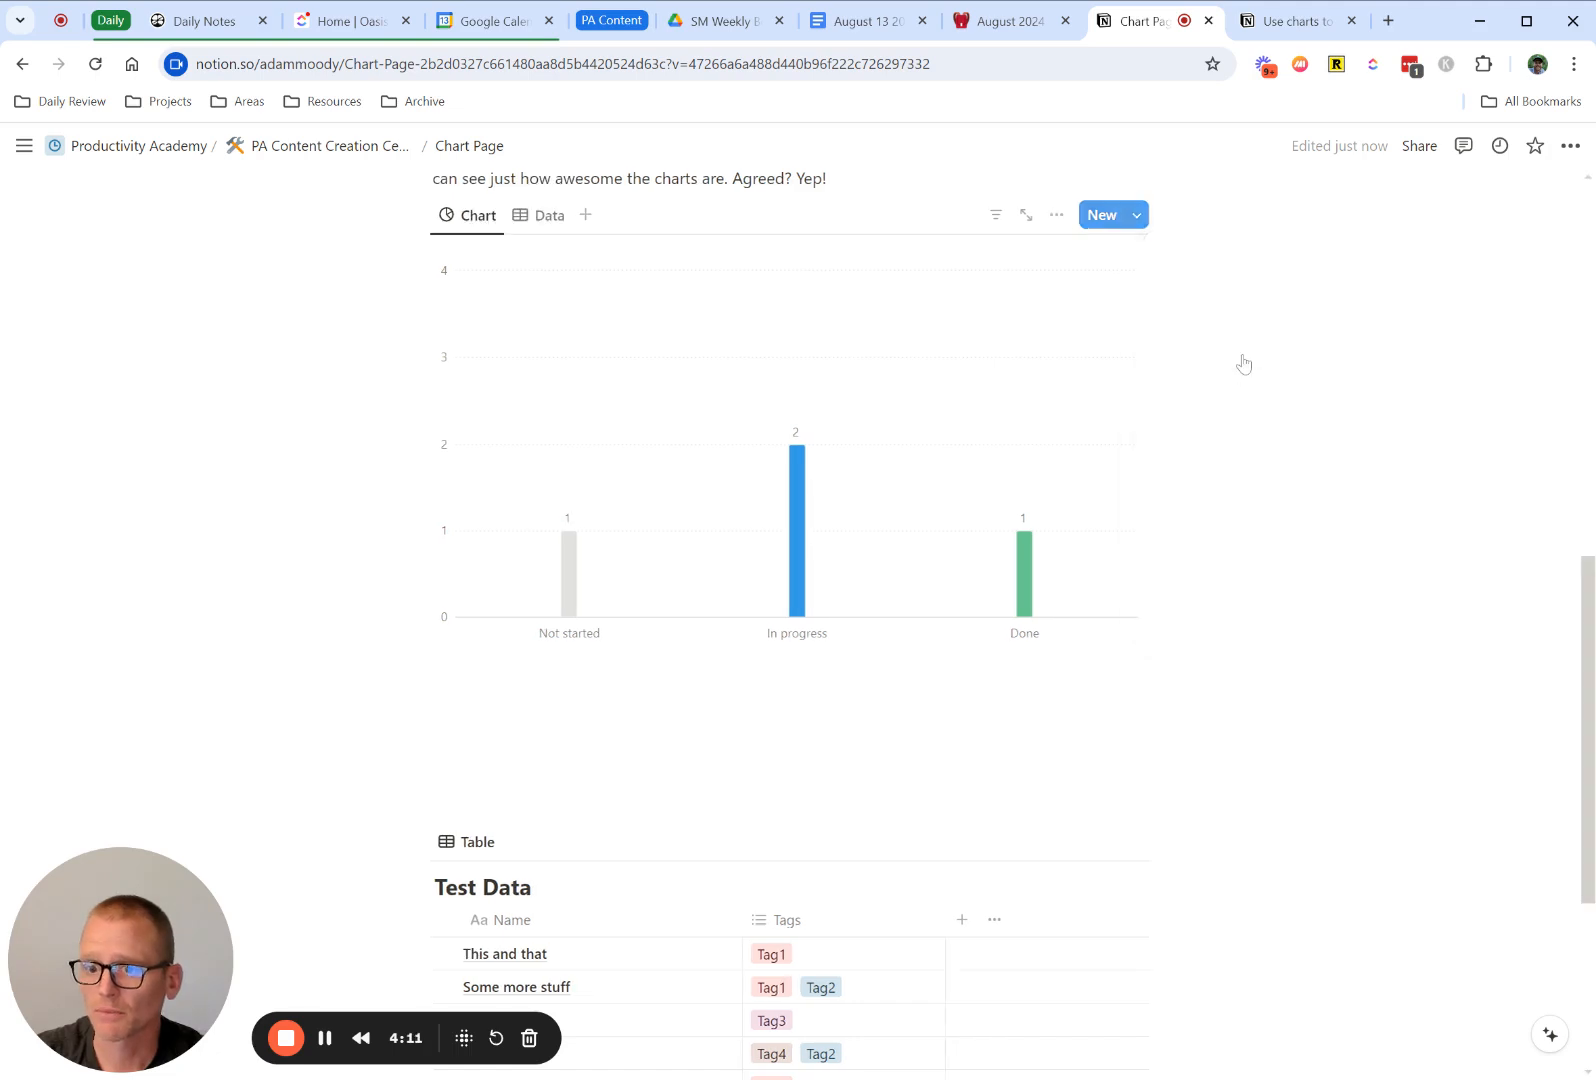
- Open the new chart's Data view and name its four rows 1, 2, 3 and 4
{"action": "scroll", "coordinate": [600, 595], "scroll_direction": "up", "scroll_amount": 3}
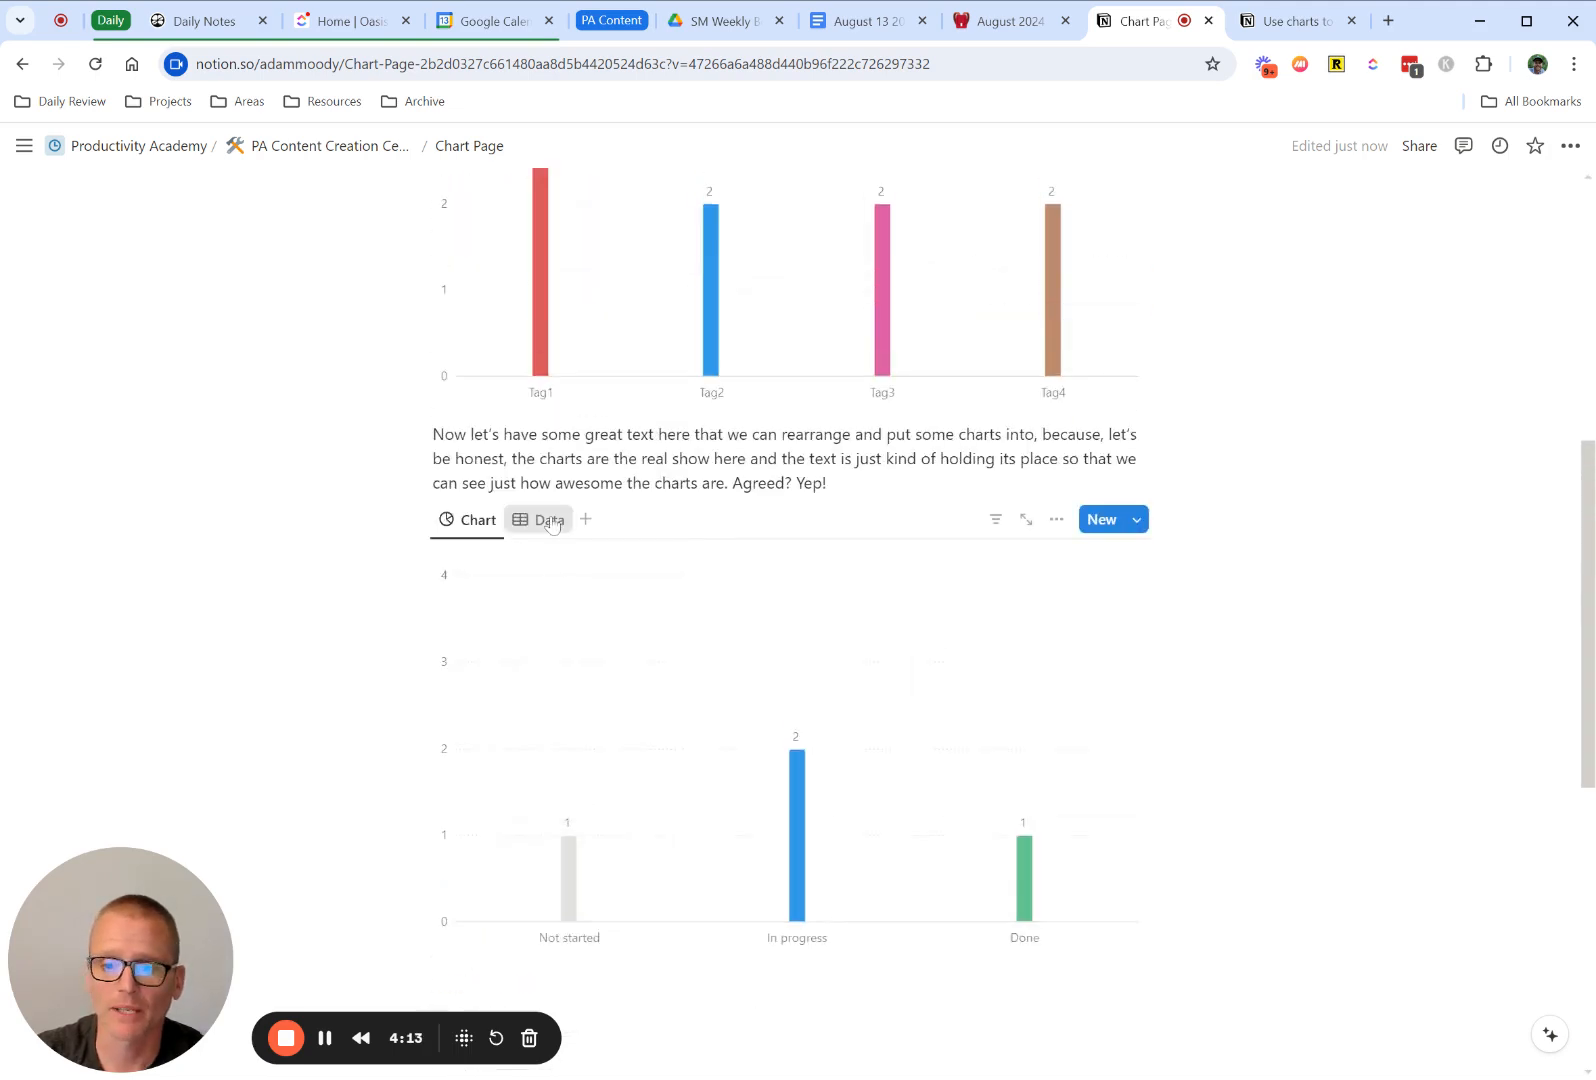
{"action": "left_click", "coordinate": [550, 521]}
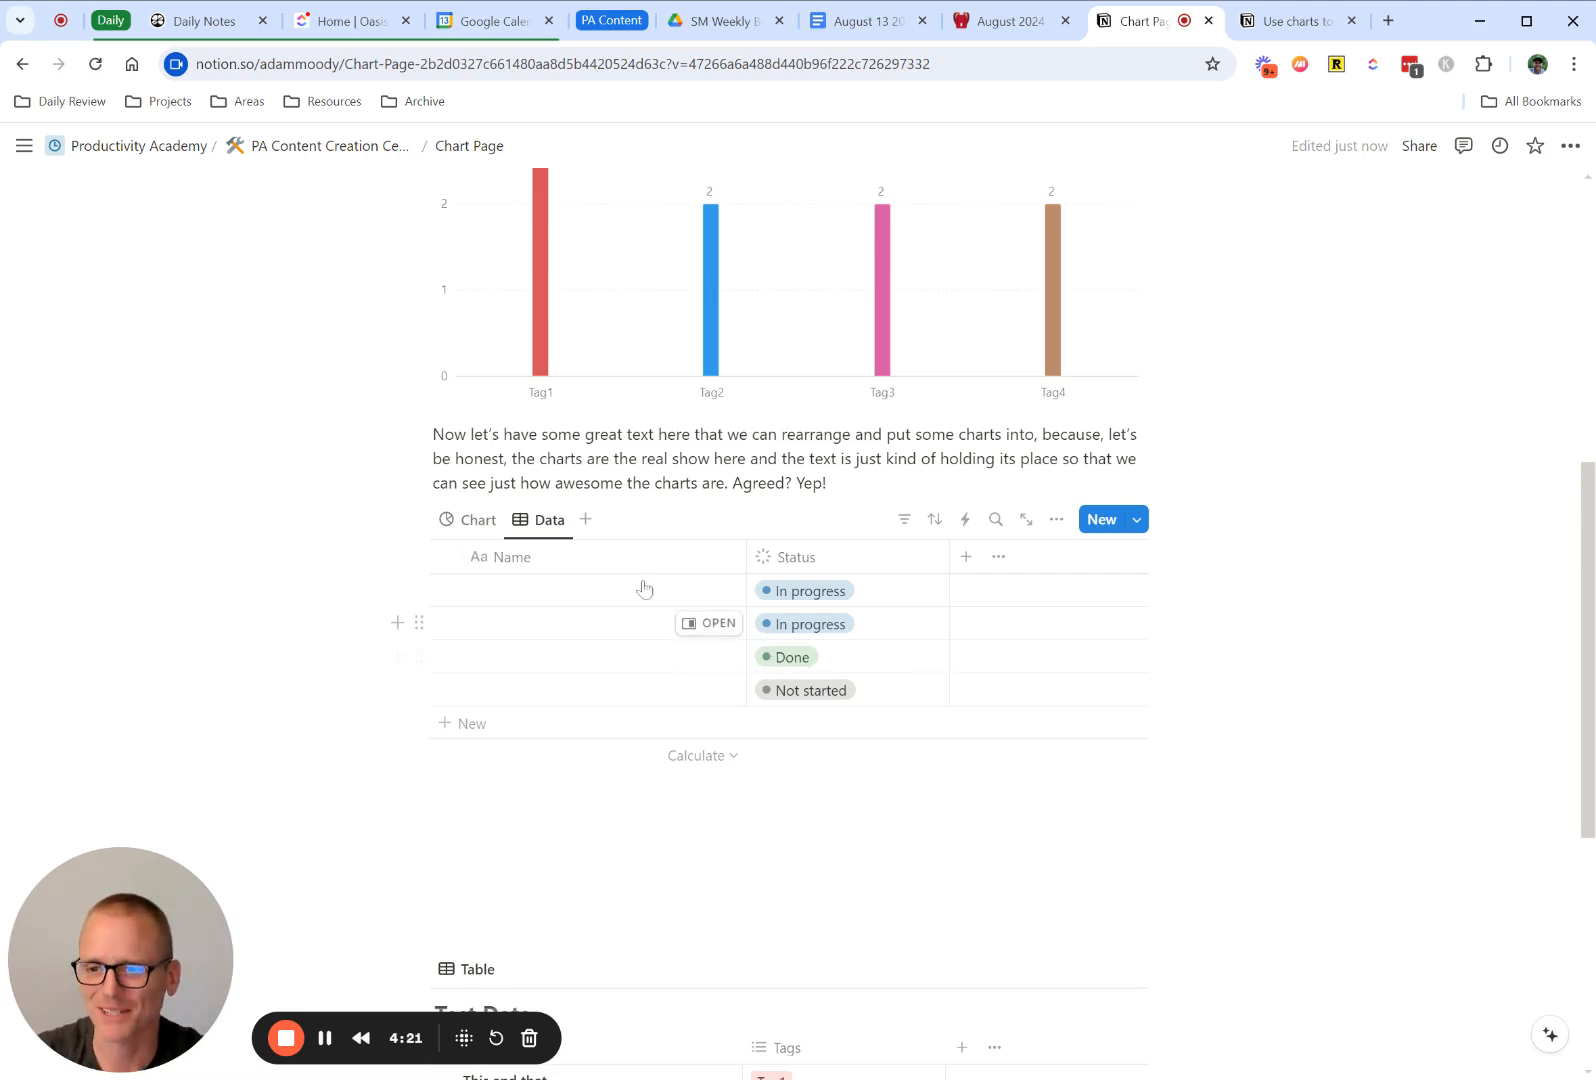
{"action": "left_click", "coordinate": [534, 594]}
{"action": "type", "text": "1"}
{"action": "key", "text": "Return"}
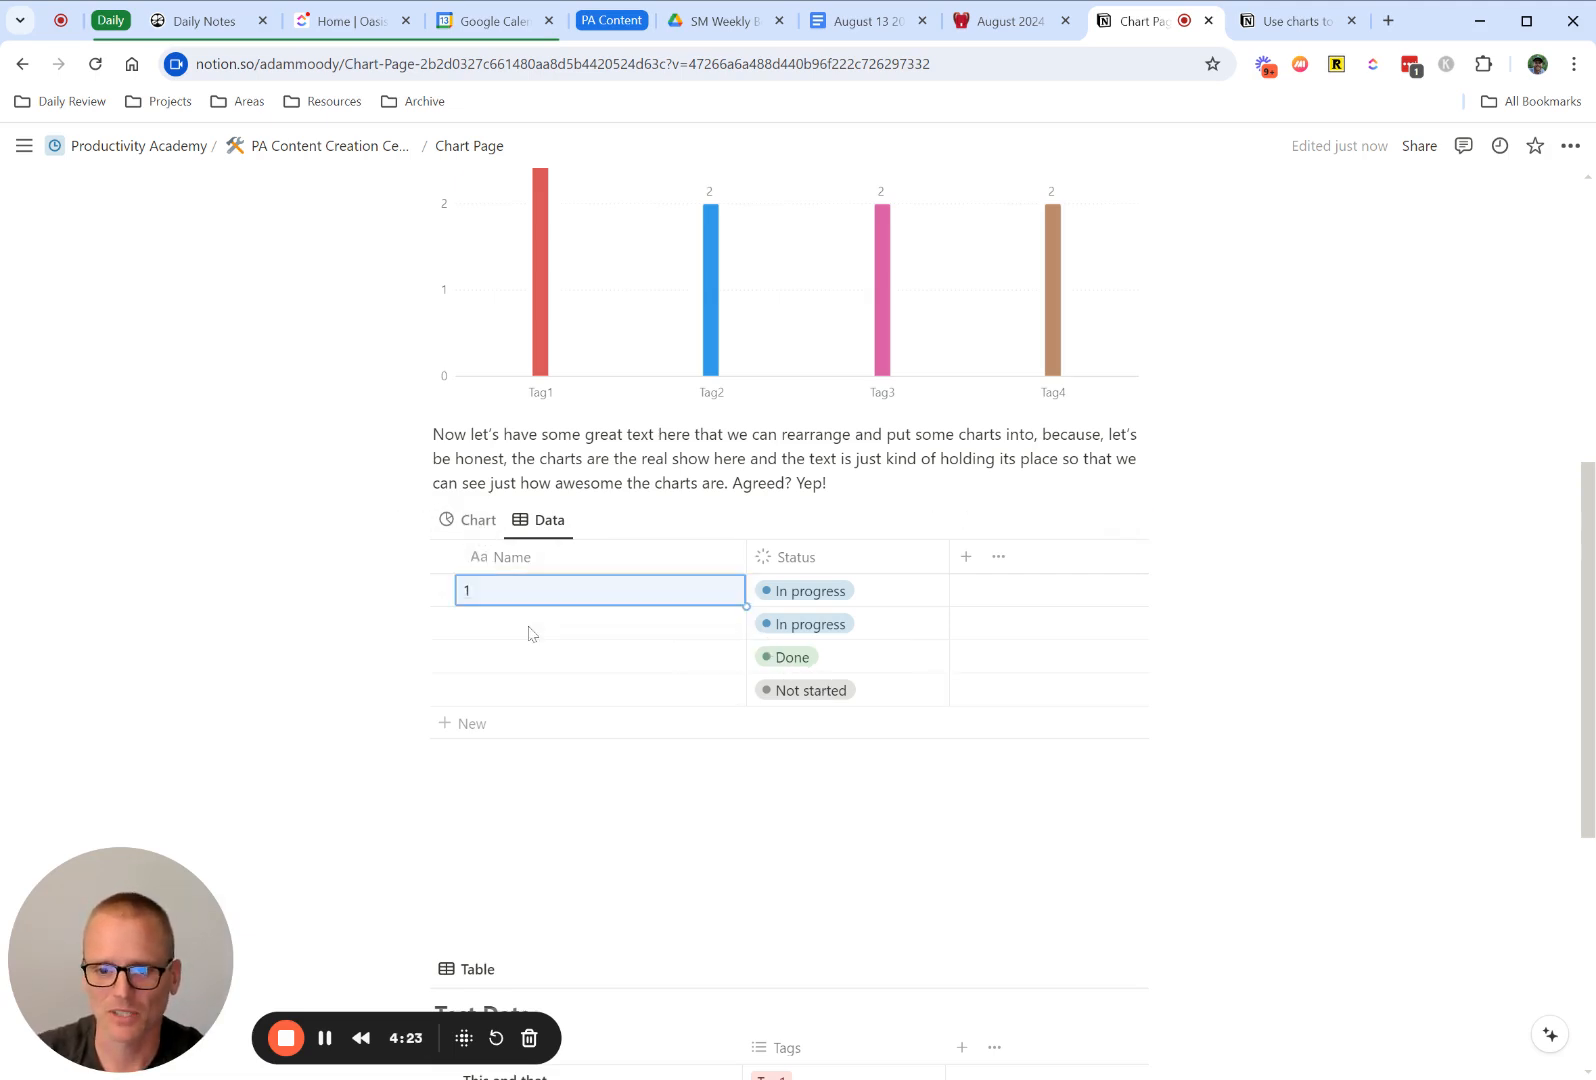
{"action": "left_click", "coordinate": [531, 627]}
{"action": "type", "text": "2"}
{"action": "key", "text": "Return"}
{"action": "left_click", "coordinate": [528, 662]}
{"action": "type", "text": "3"}
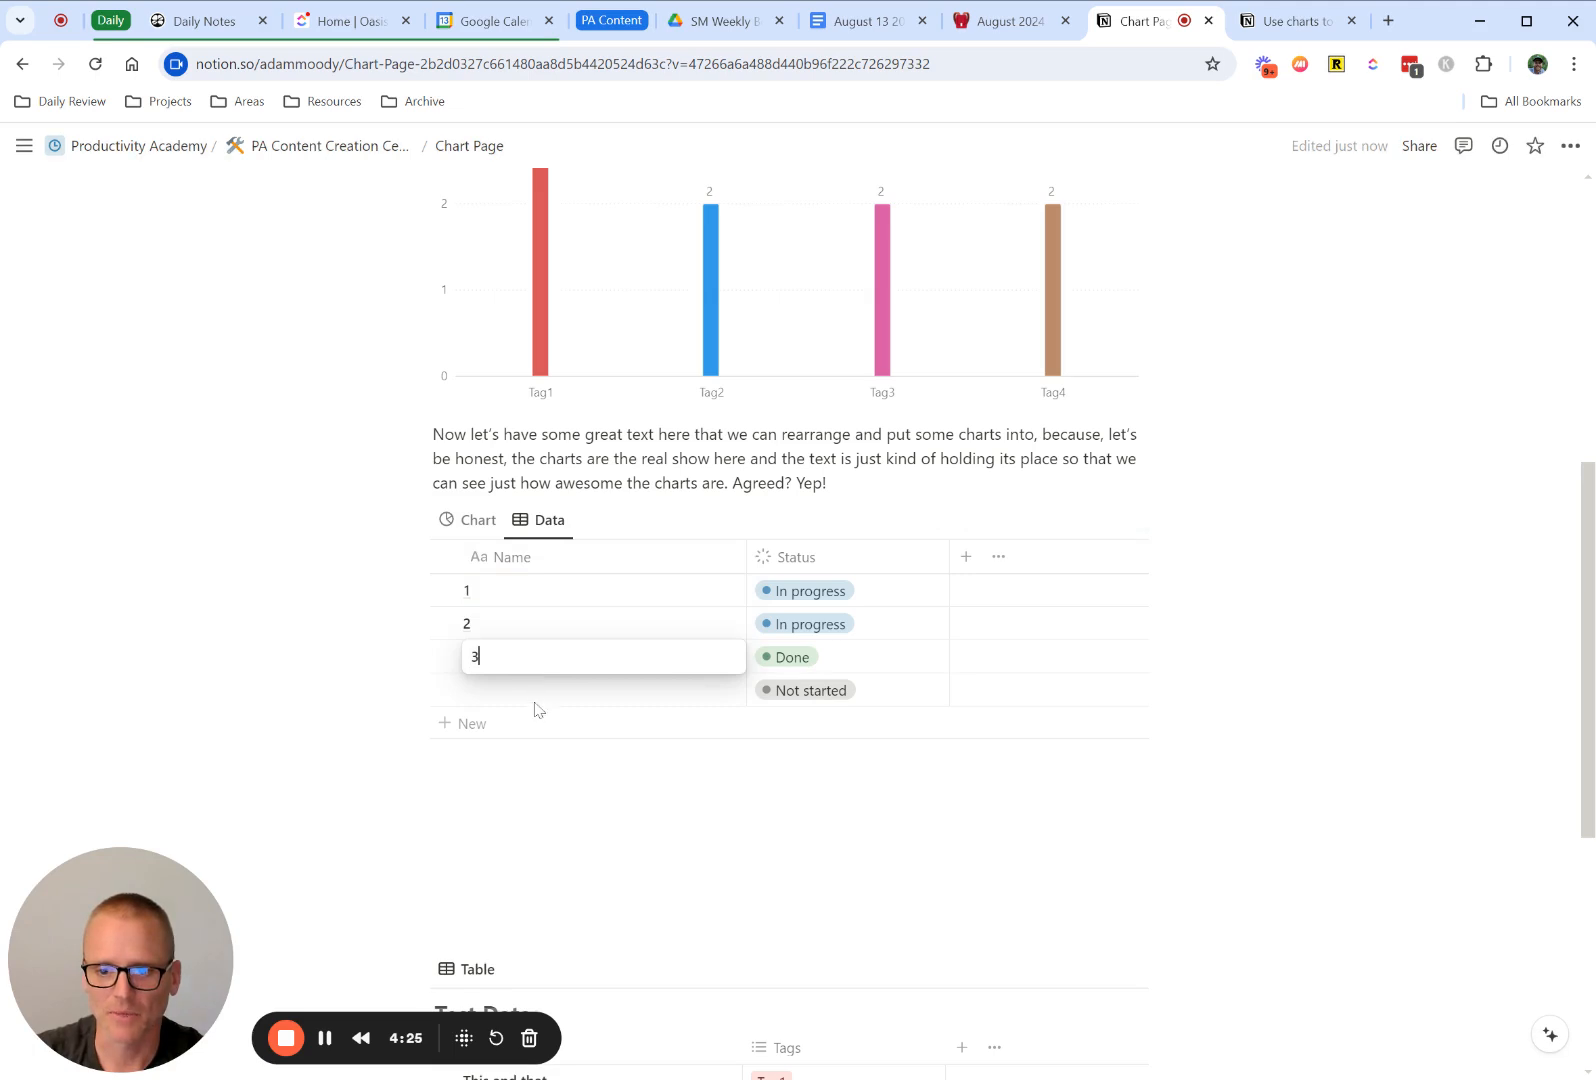
{"action": "key", "text": "Return"}
{"action": "left_click", "coordinate": [534, 695]}
{"action": "type", "text": "4"}
{"action": "key", "text": "Return"}
- Compare the new database's Chart view with its Data view, ending on the Chart view
{"action": "left_click", "coordinate": [478, 520]}
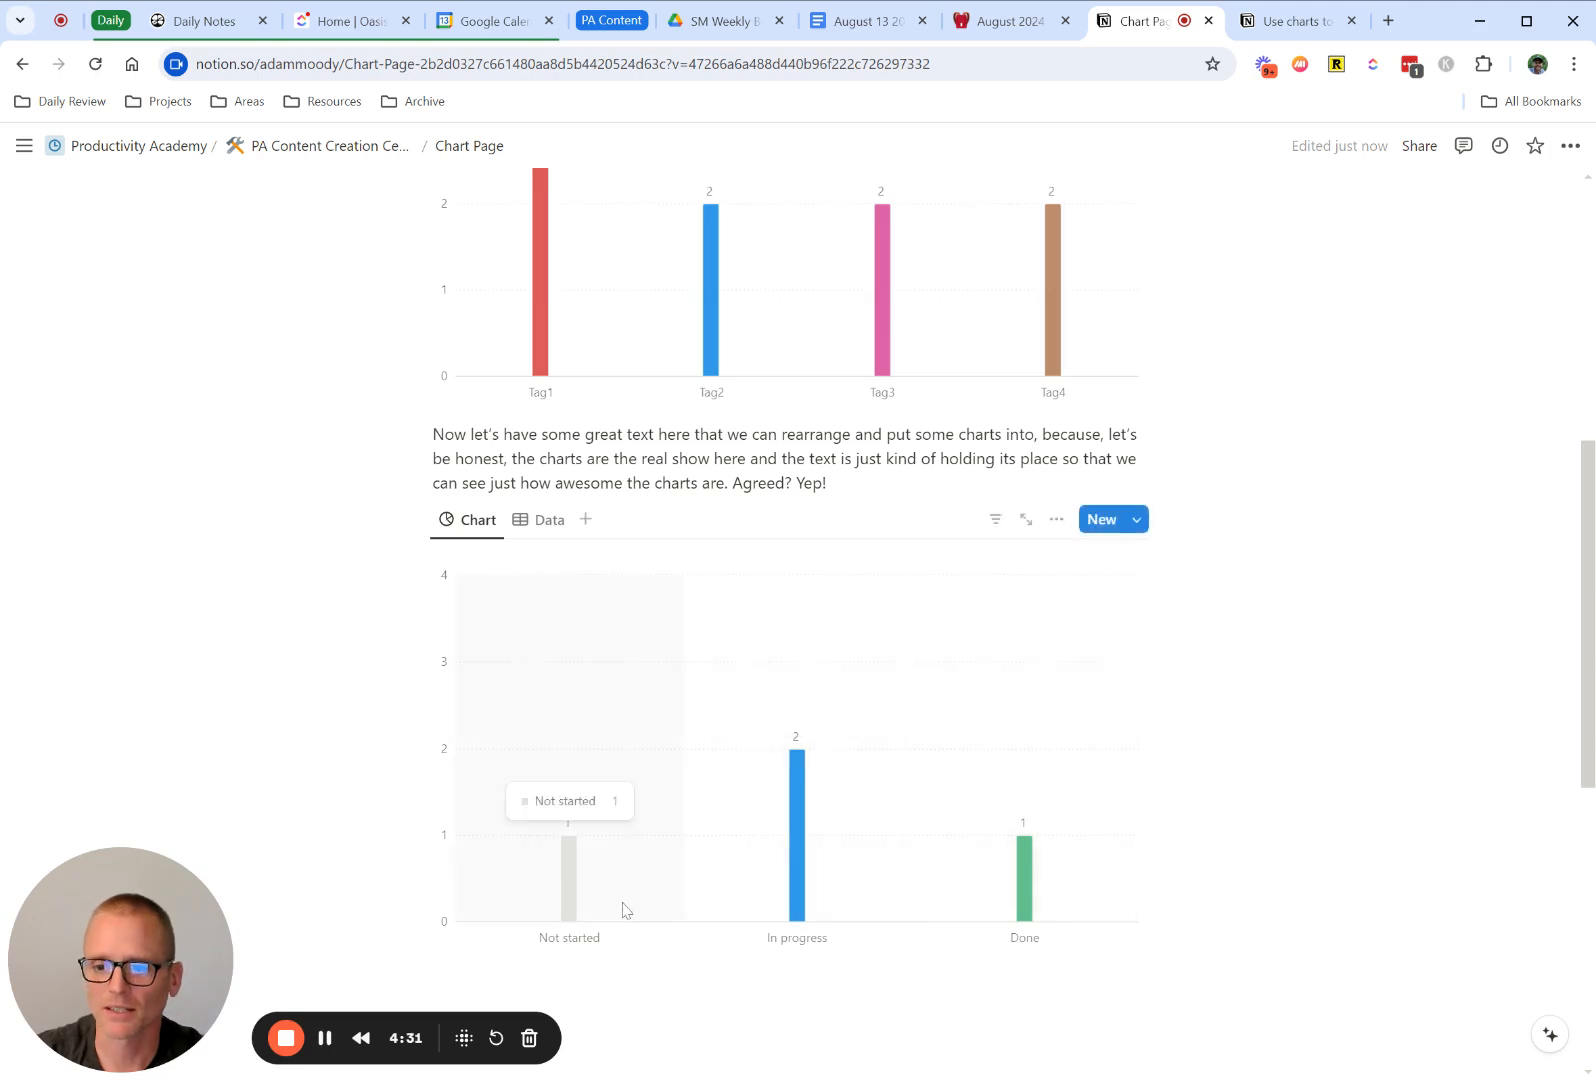
{"action": "left_click", "coordinate": [542, 520]}
{"action": "left_click", "coordinate": [470, 520]}
{"action": "scroll", "coordinate": [636, 669], "scroll_direction": "up", "scroll_amount": 6}
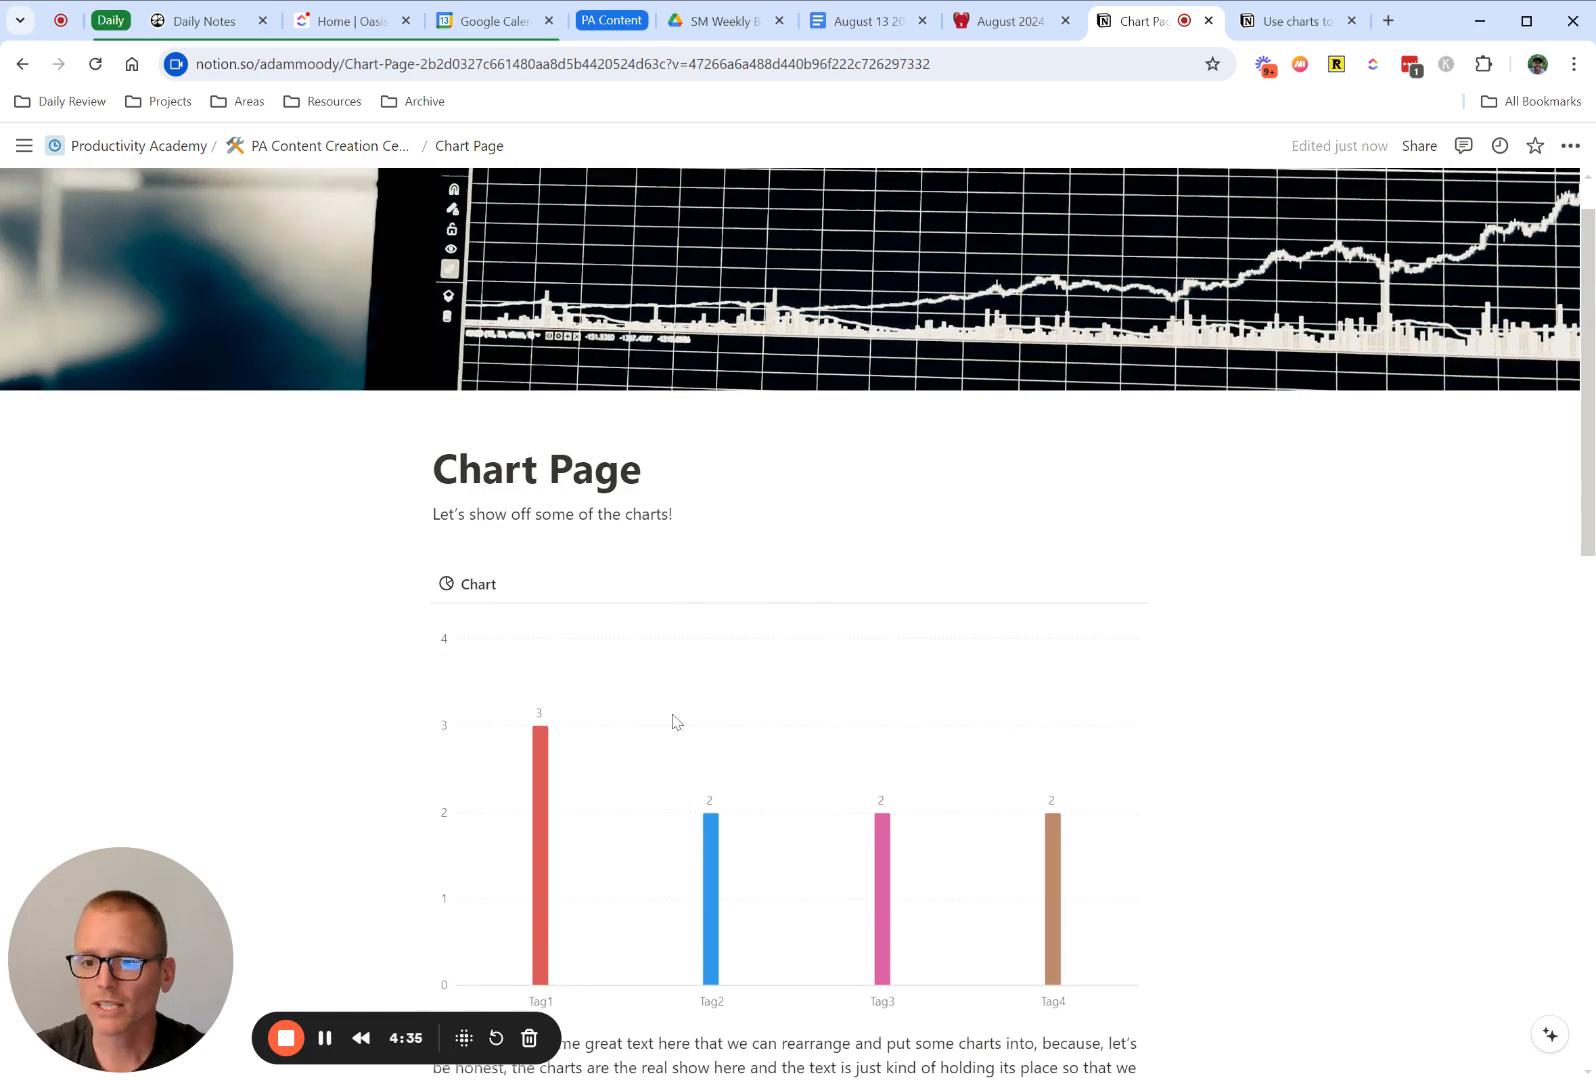
{"action": "scroll", "coordinate": [670, 715], "scroll_direction": "down", "scroll_amount": 5}
{"action": "scroll", "coordinate": [670, 681], "scroll_direction": "up", "scroll_amount": 2}
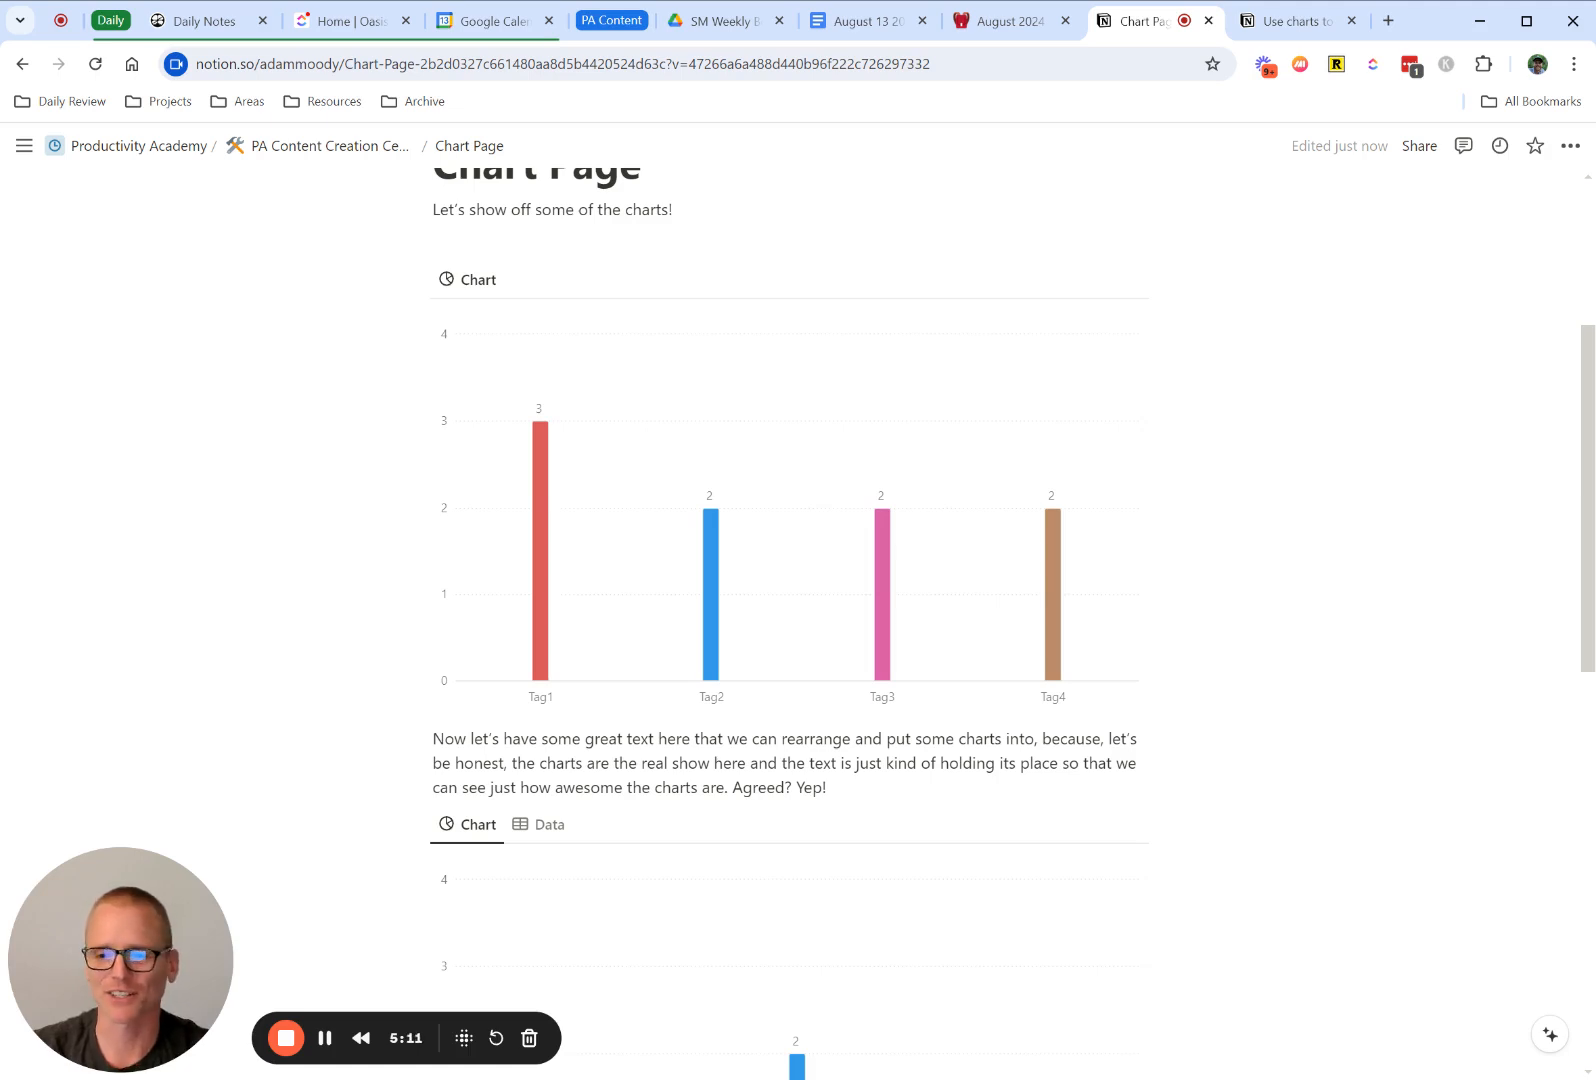
{"action": "scroll", "coordinate": [677, 472], "scroll_direction": "up", "scroll_amount": 4}
{"action": "scroll", "coordinate": [685, 580], "scroll_direction": "down", "scroll_amount": 3}
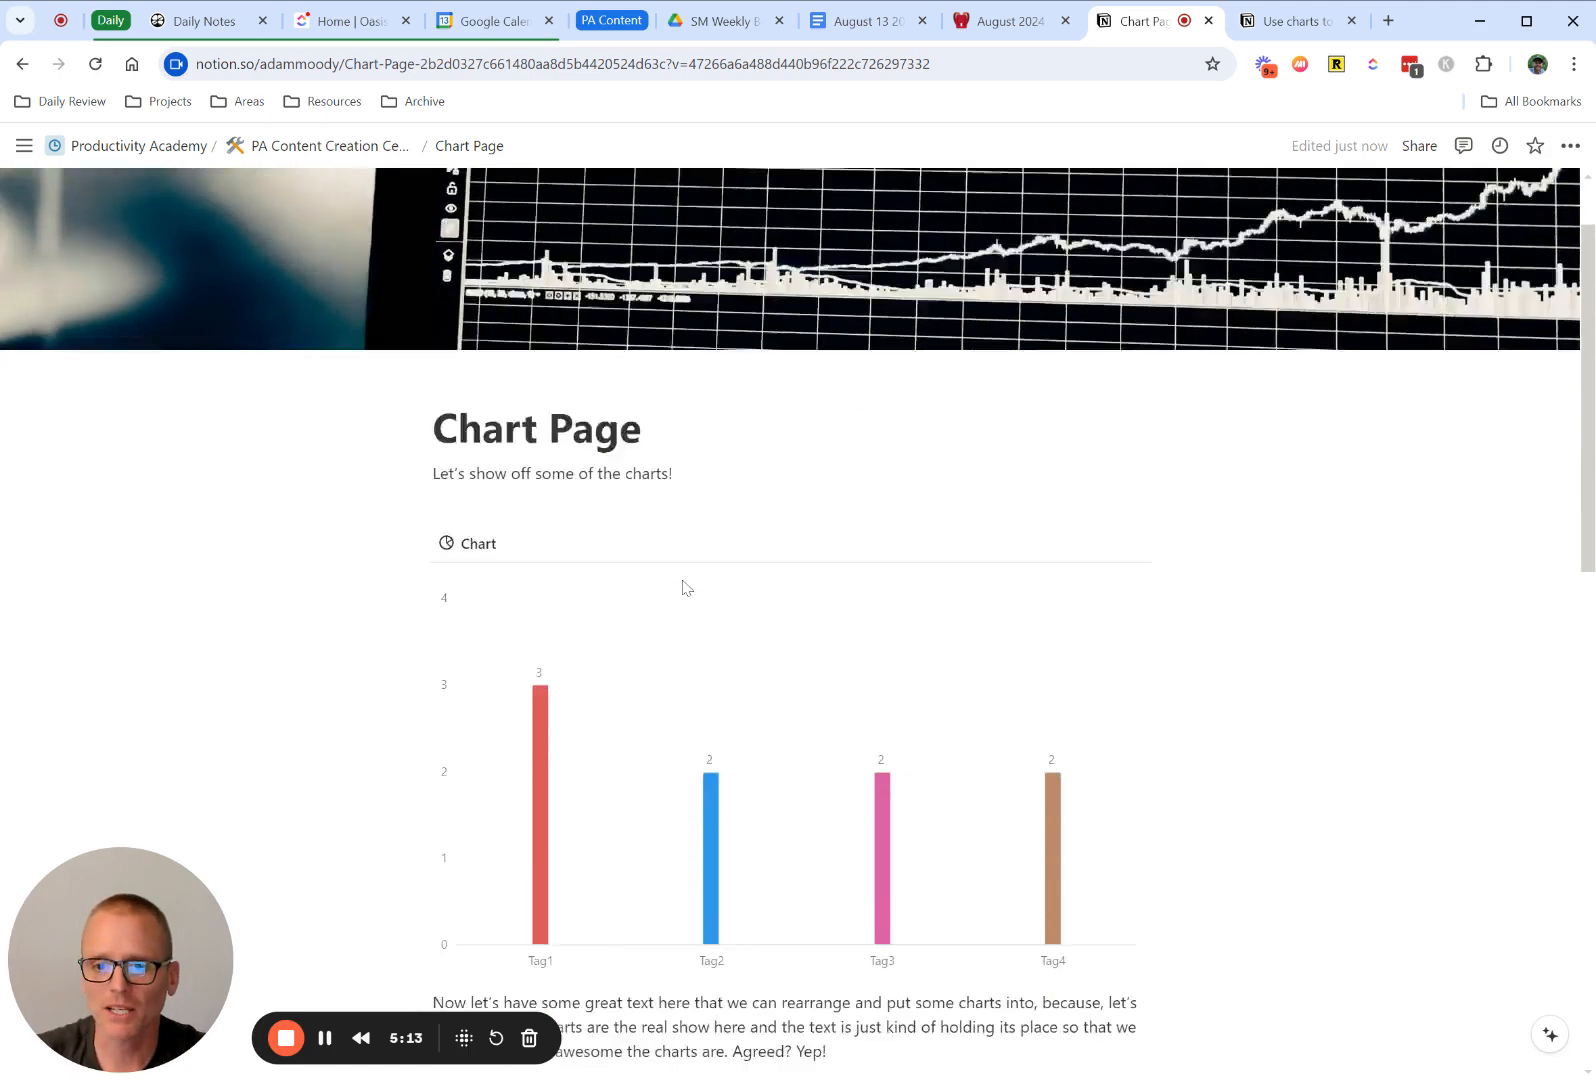